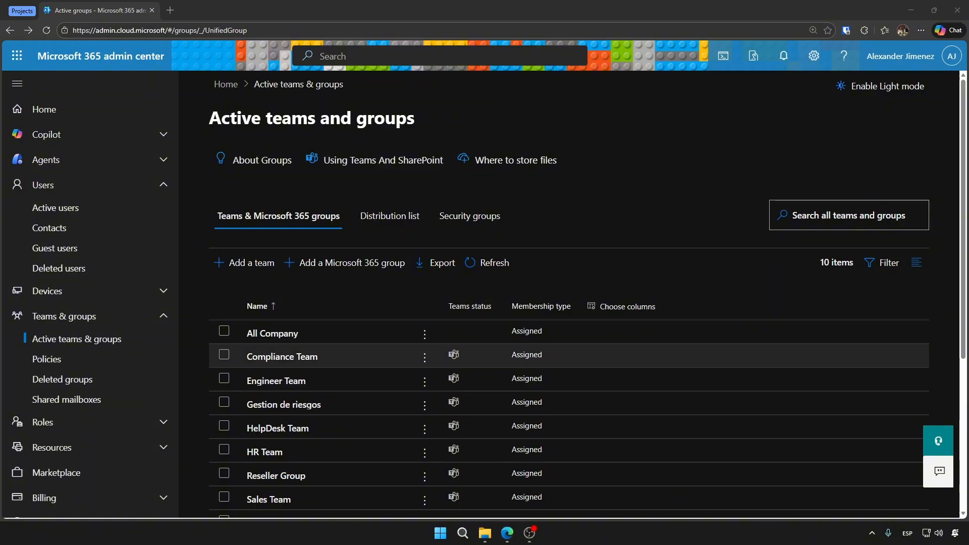
Start adding a new team and name it Network Administration, leaving the description empty
left_click(244, 263)
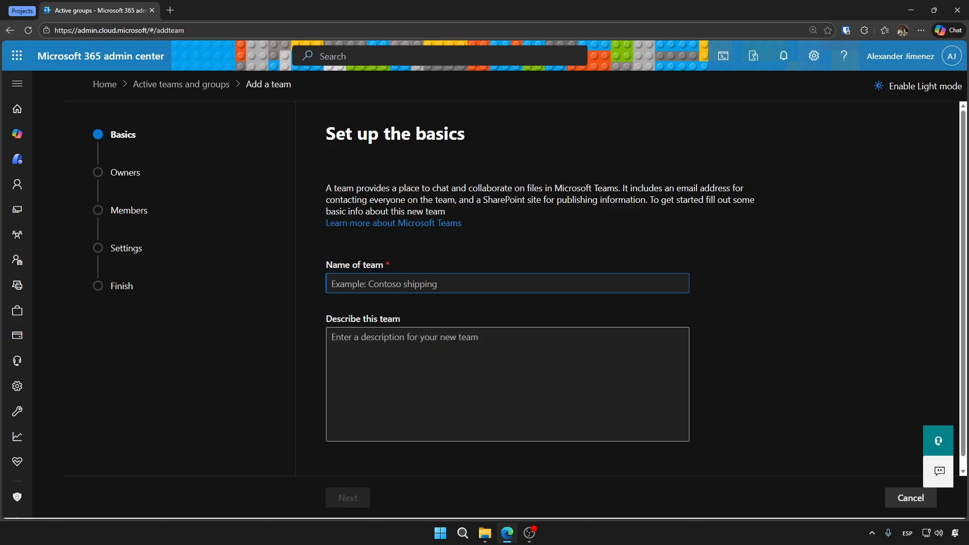
type("Network Administration")
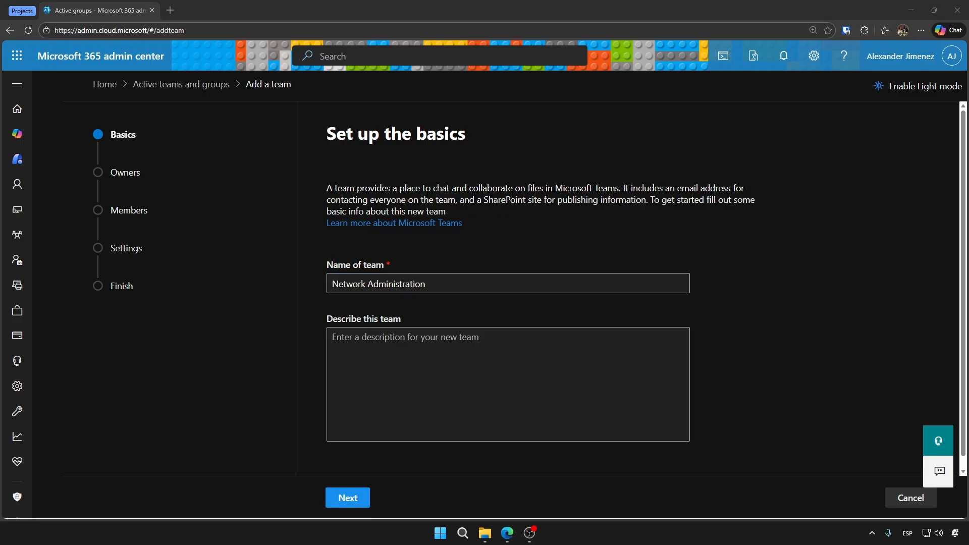
left_click(347, 498)
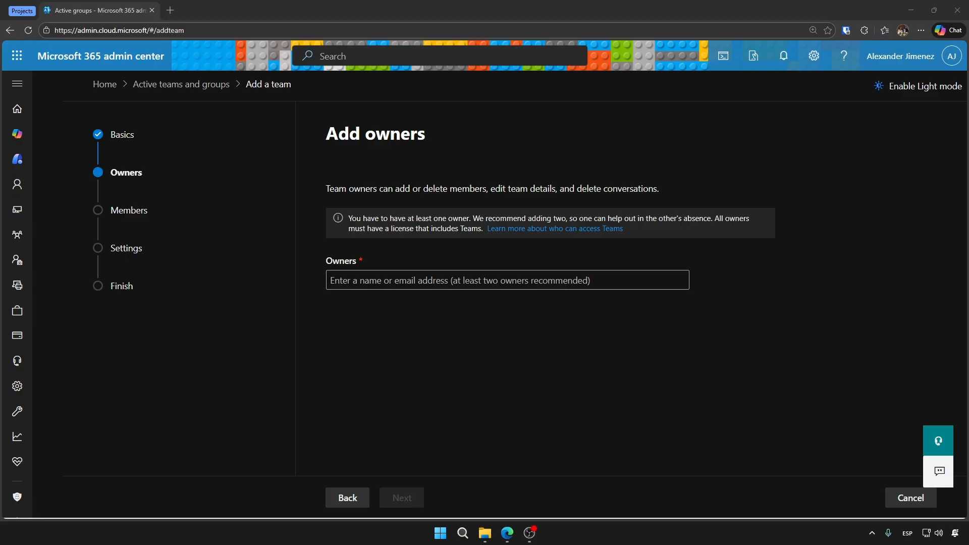
Add the signed-in administrator's account as the team's owner and proceed to the members
left_click(507, 279)
left_click(404, 360)
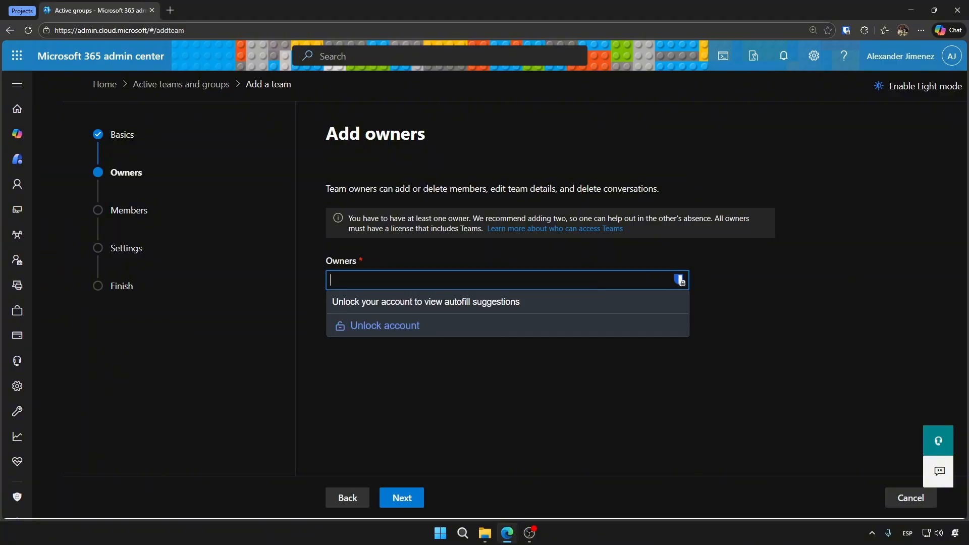
left_click(401, 498)
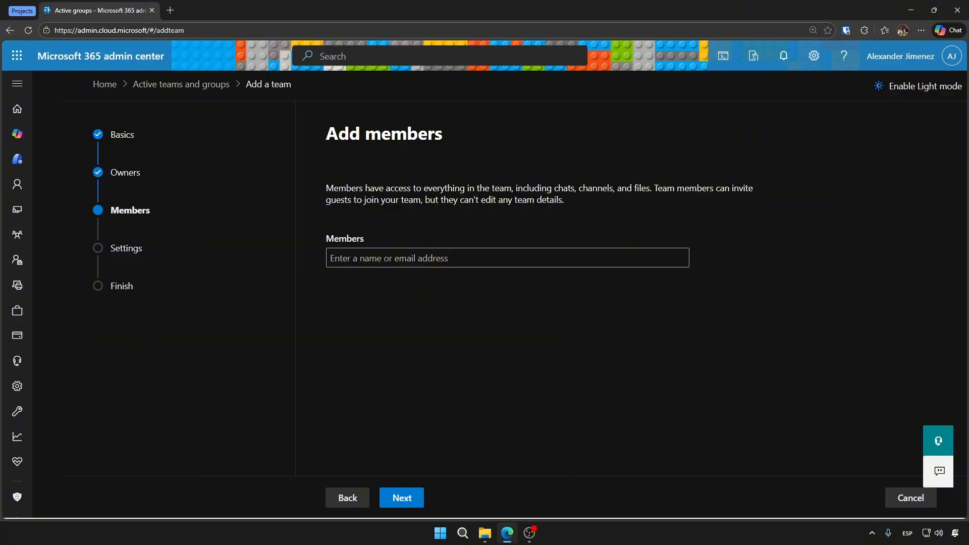
Add two users from the directory suggestions as team members and proceed to the settings
left_click(331, 257)
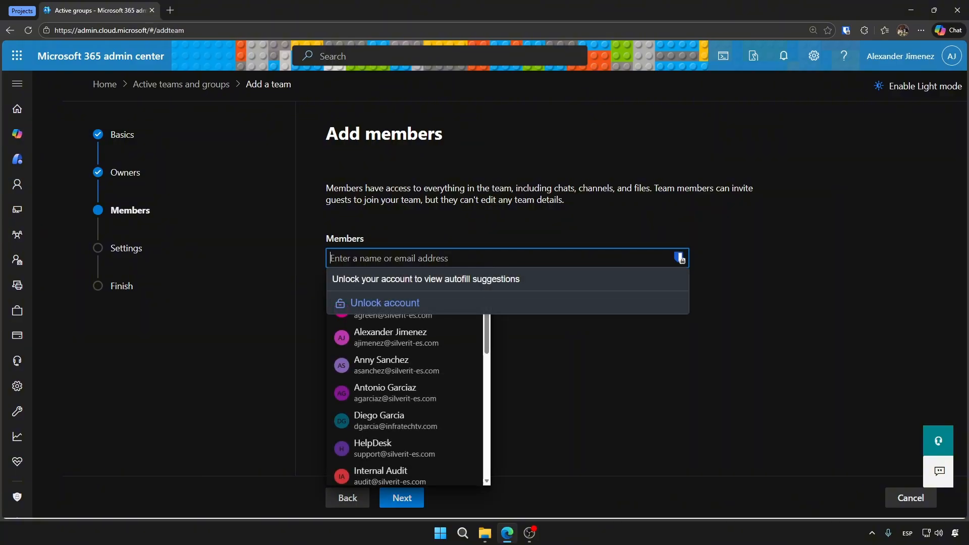
left_click(405, 366)
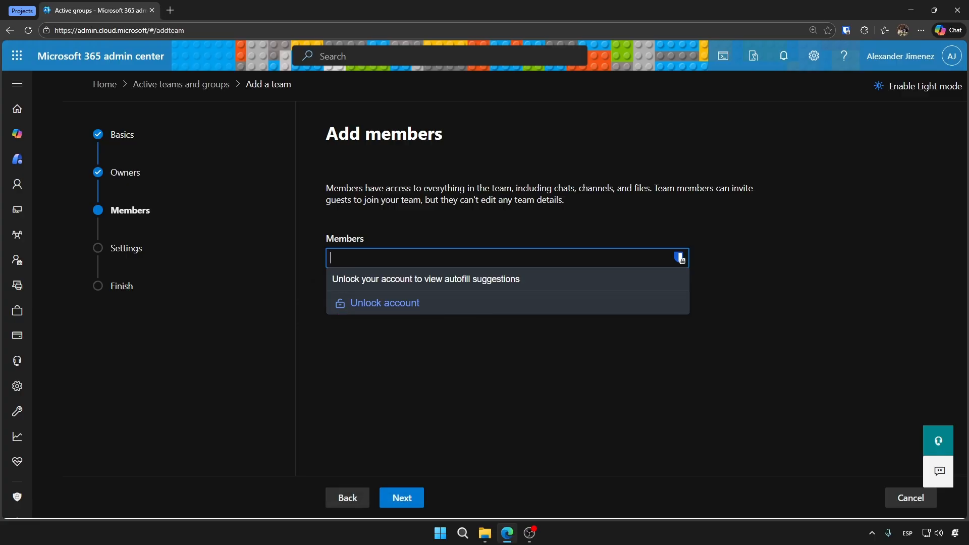
left_click(401, 497)
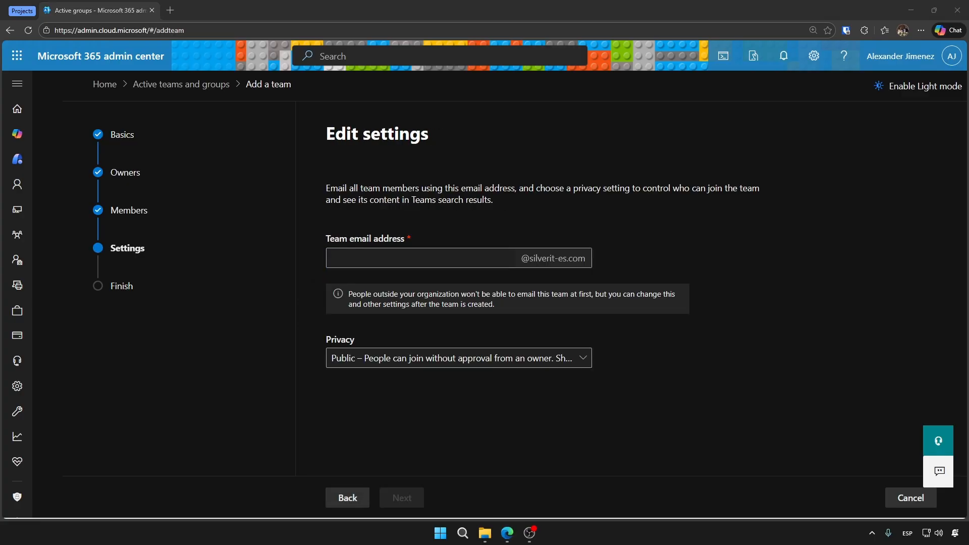
Set the team email alias to networking and the privacy to Private, and proceed to the review
left_click(331, 258)
type("networ")
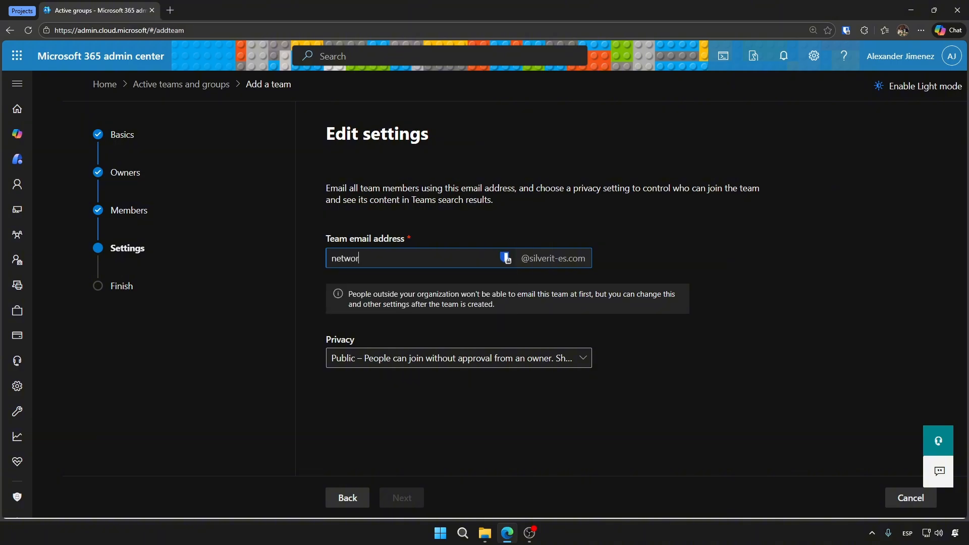
type("king")
left_click(429, 206)
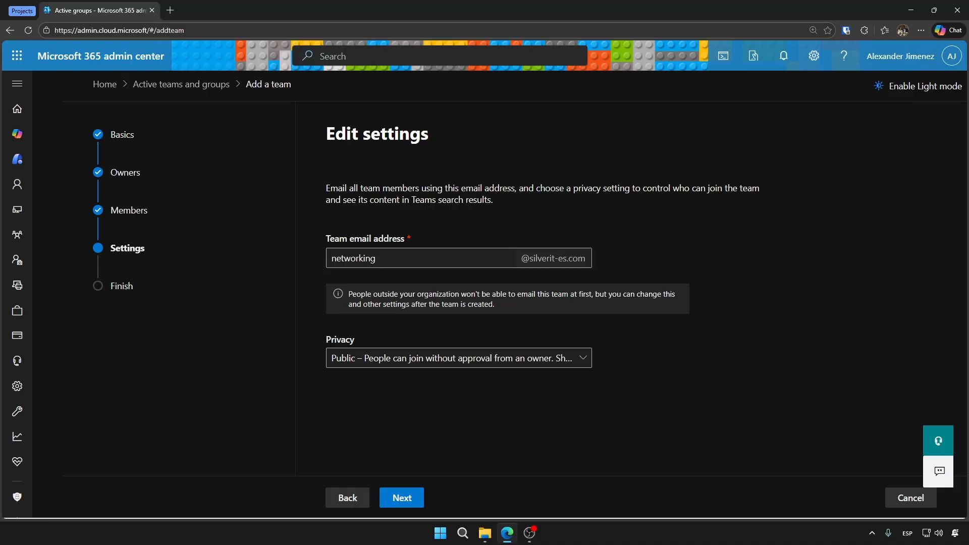
left_click_drag(326, 238, 410, 238)
left_click(424, 239)
left_click(459, 358)
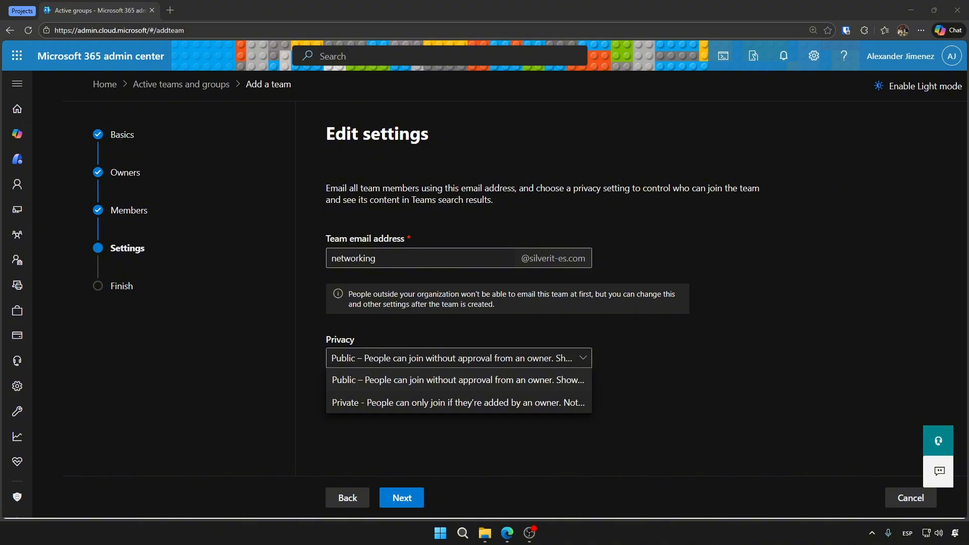
left_click(458, 402)
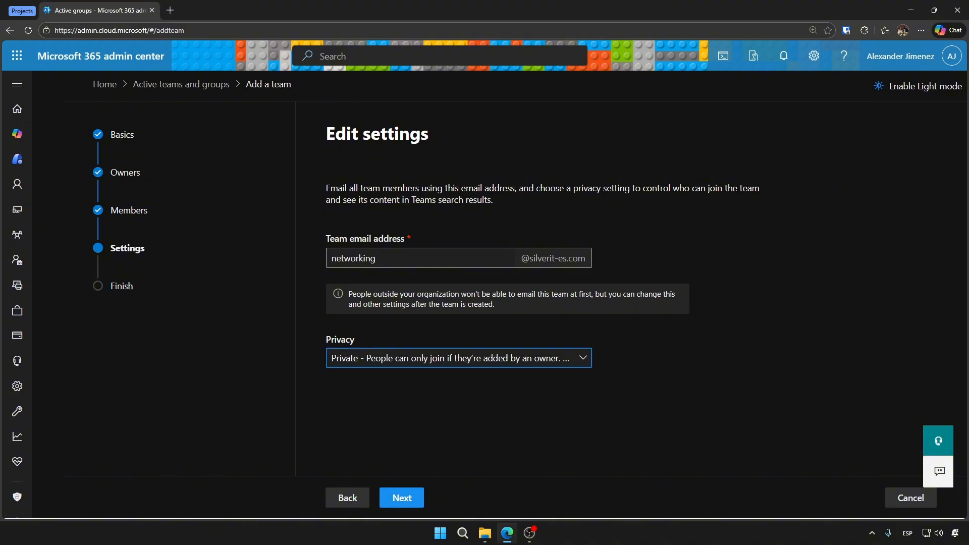
left_click(402, 497)
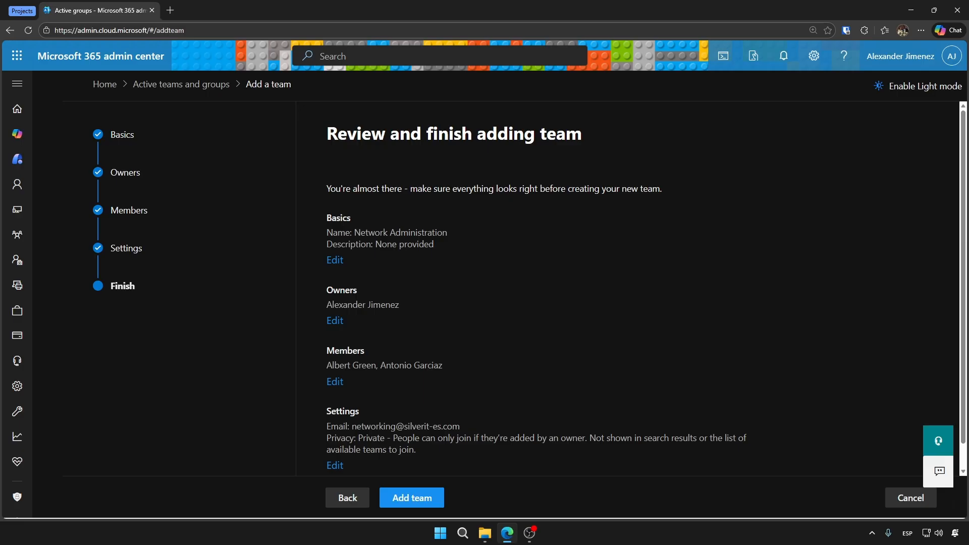
Review the new team's summary and recheck its selected members
scroll(640, 285, "down", 1)
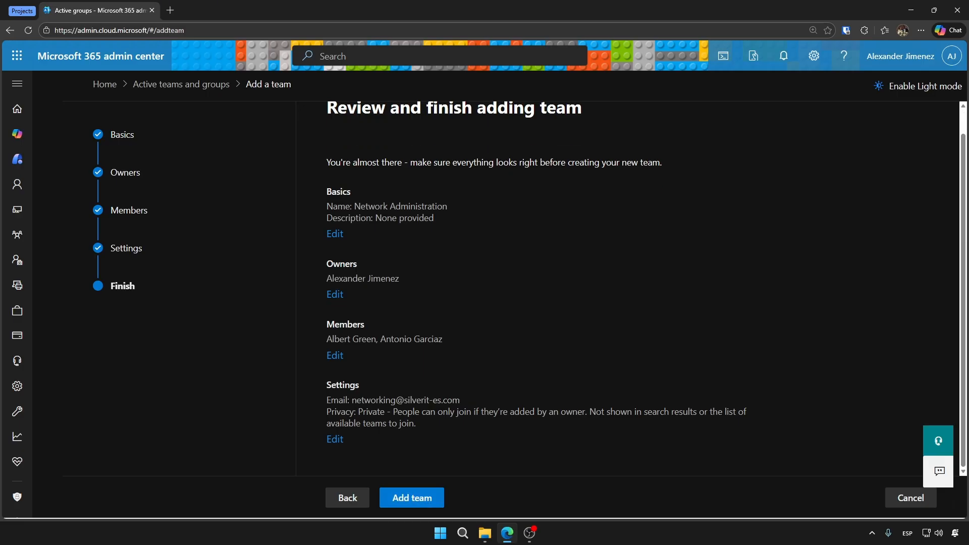
scroll(641, 285, "up", 1)
scroll(641, 285, "down", 1)
left_click(334, 355)
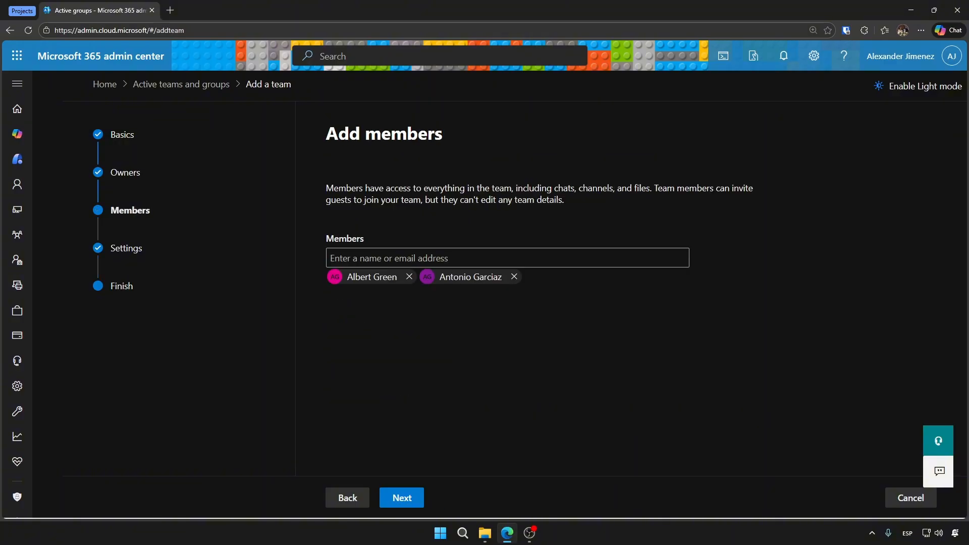
left_click(401, 497)
left_click(401, 497)
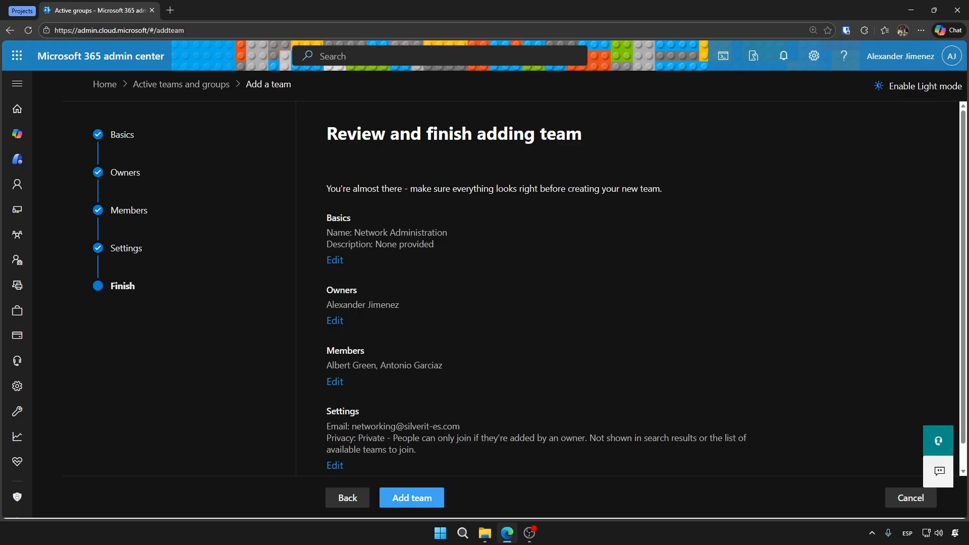
Create the team, close the wizard and look for the team in the active teams and groups list
left_click(401, 498)
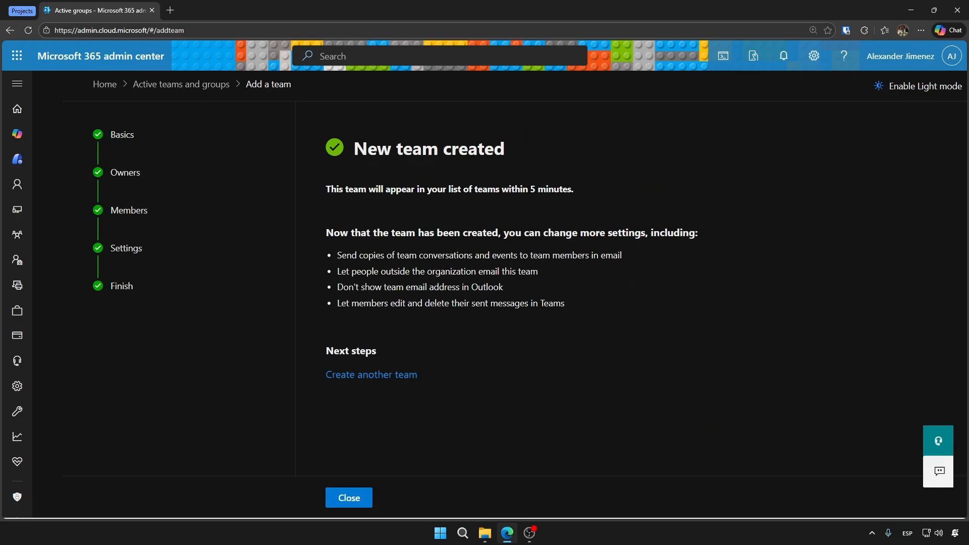
left_click(349, 497)
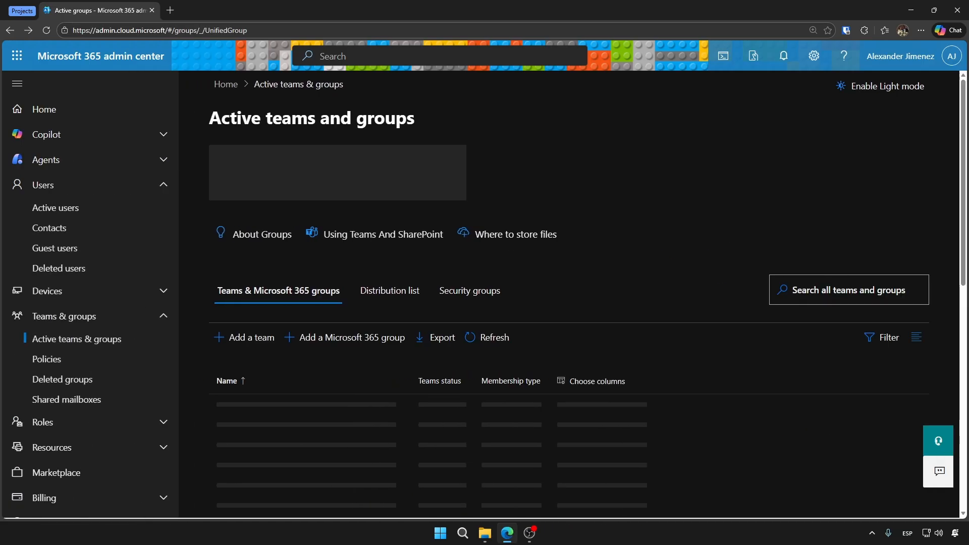
scroll(569, 303, "down", 3)
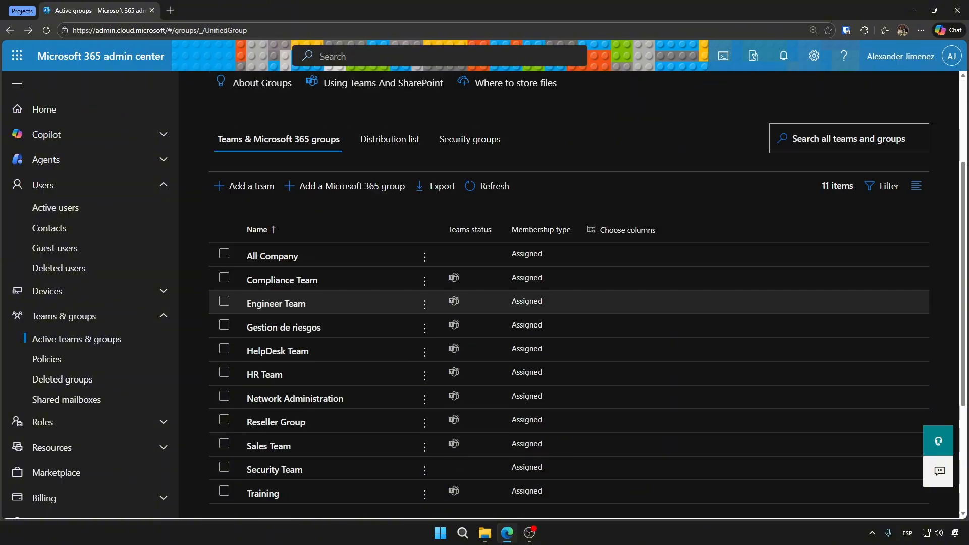
scroll(569, 313, "down", 2)
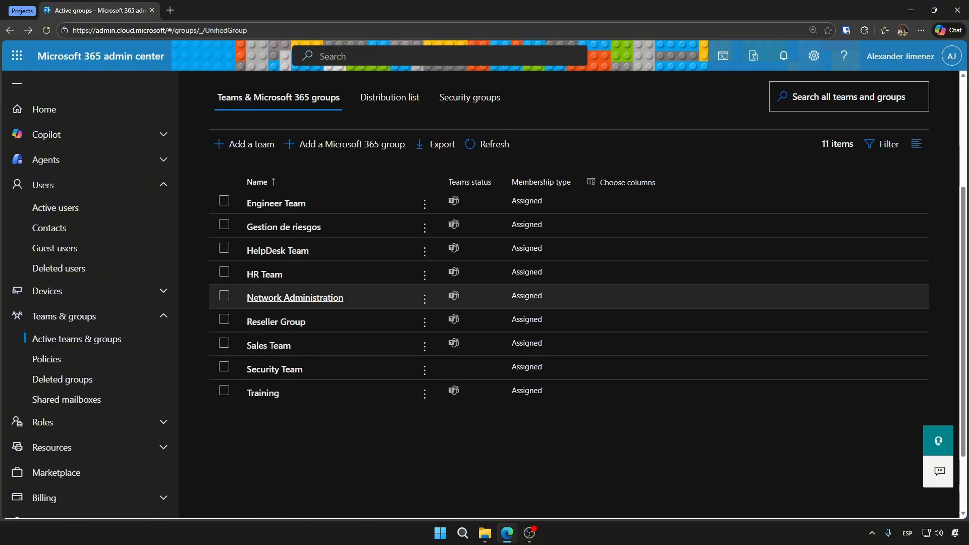
scroll(295, 300, "up", 2)
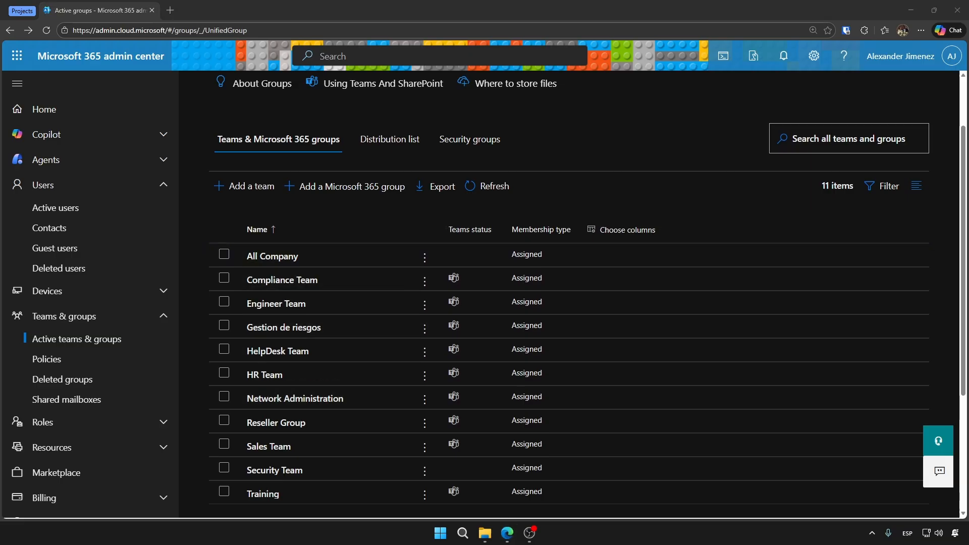
Open the Network Administration team in the Microsoft Teams web app from its details
left_click(298, 398)
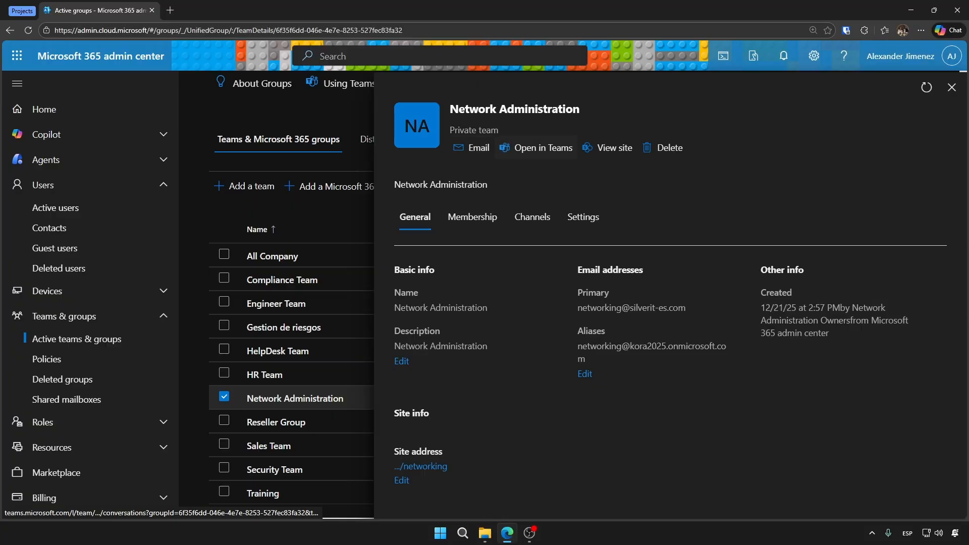
left_click(539, 148)
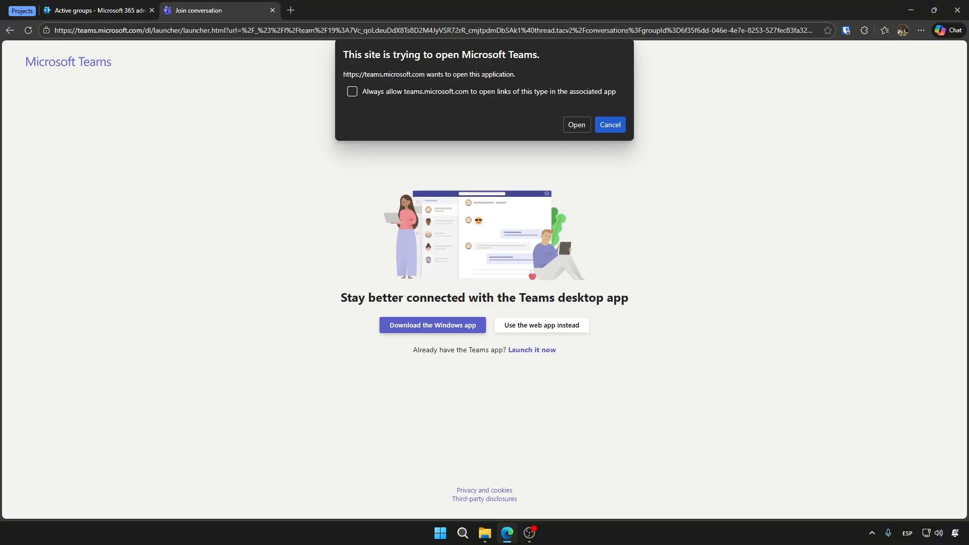
left_click(610, 125)
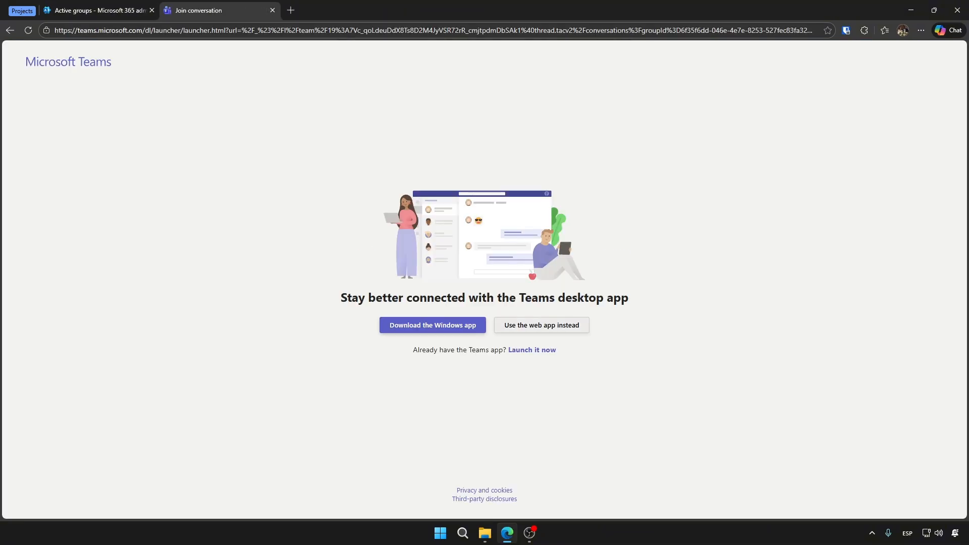
left_click(541, 325)
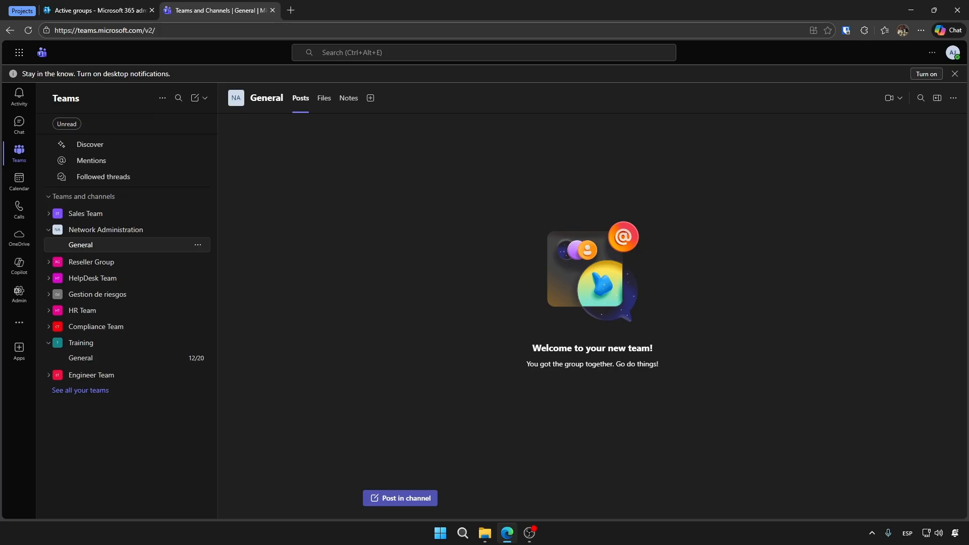
Return to the admin center and view the team's SharePoint site and its site address setting without changing it
key("ctrl+shift+Tab")
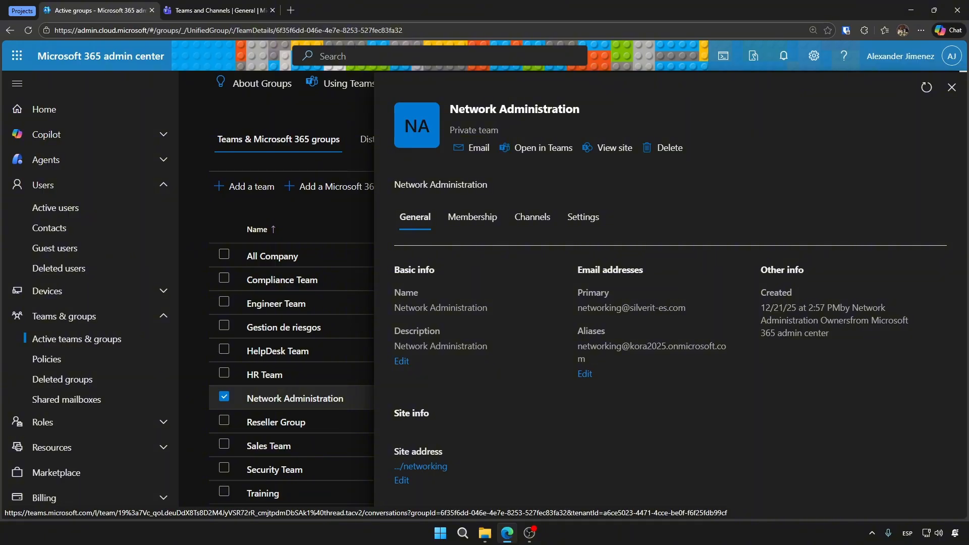
left_click(543, 147)
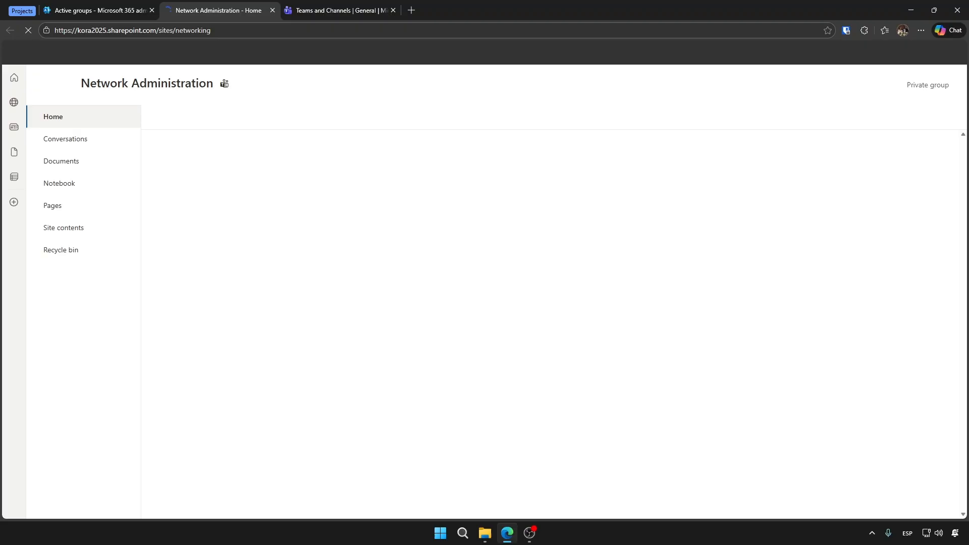
left_click(272, 10)
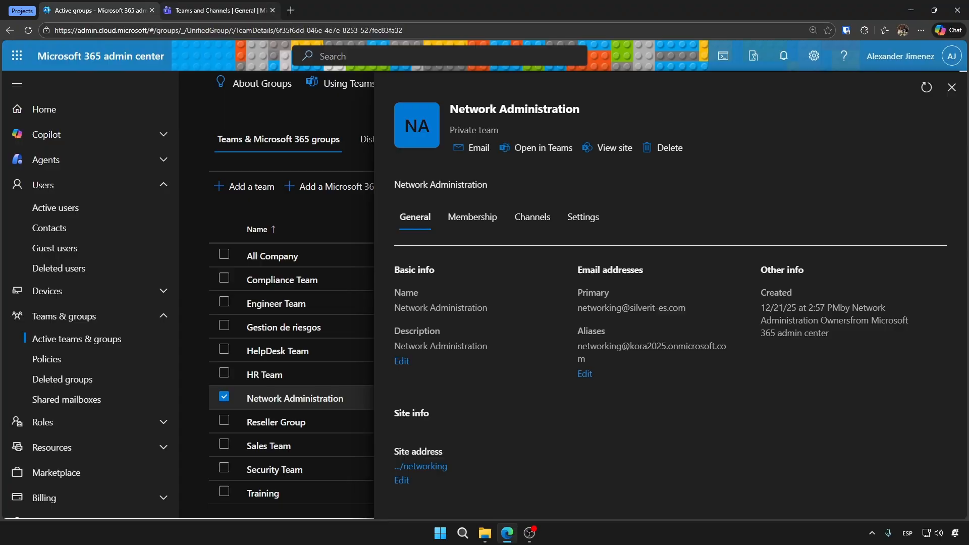
left_click(401, 480)
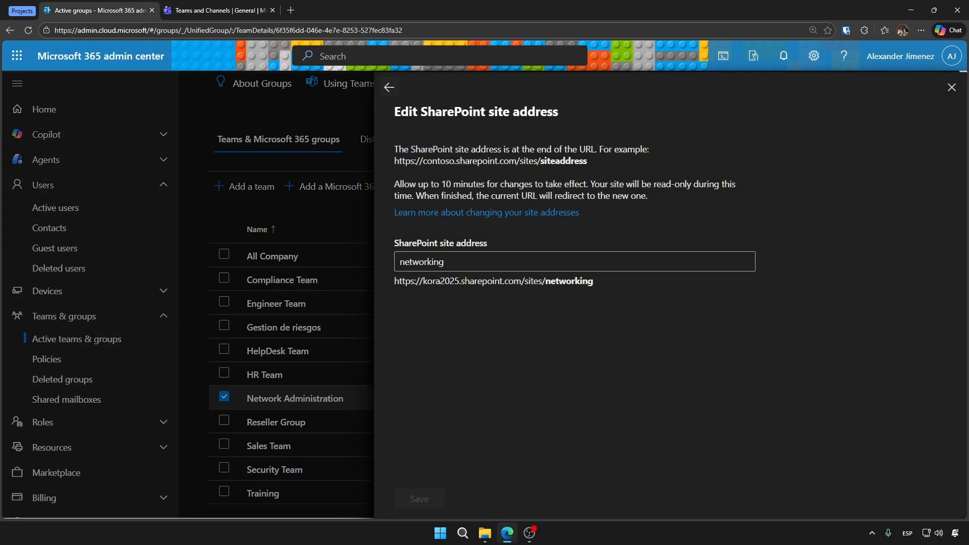
left_click(389, 87)
Examine the owners, members and site visitors of the Network Administration team
left_click(472, 217)
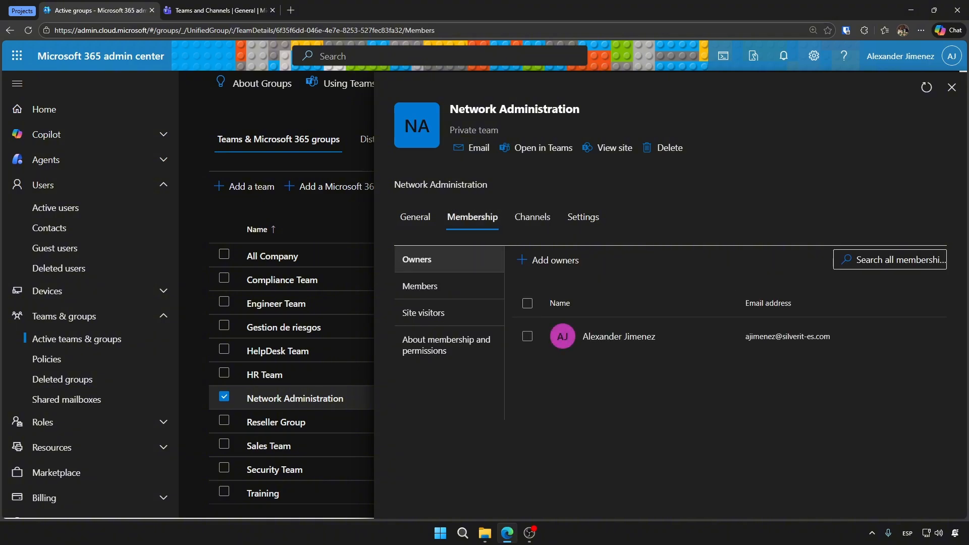
left_click(449, 285)
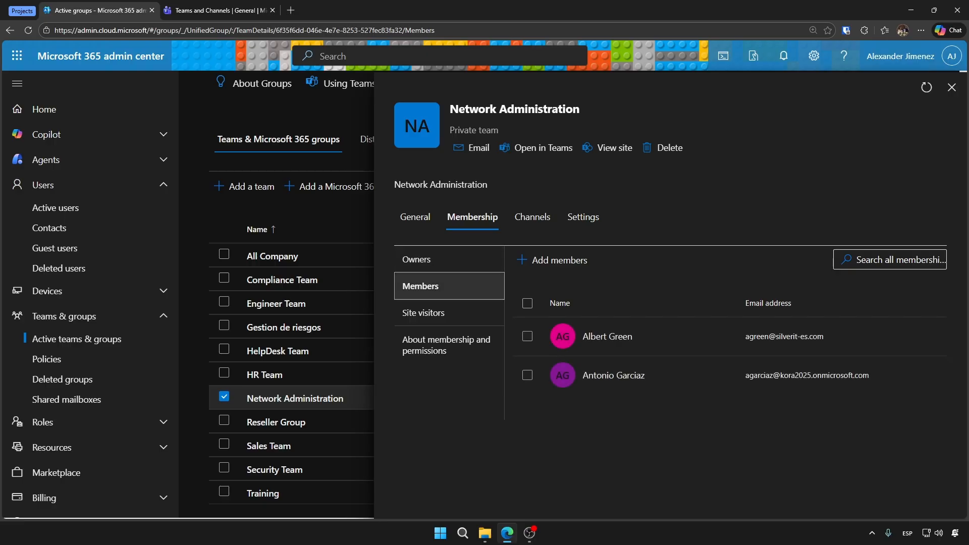
left_click(448, 312)
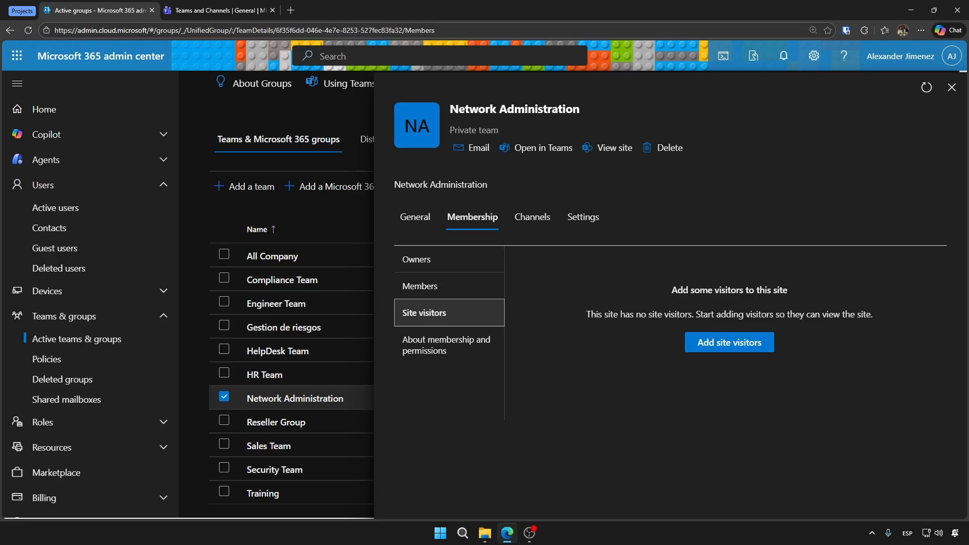
Start a new channel in the Network Administration team, named Testing with no description, and proceed to its privacy settings
left_click(532, 216)
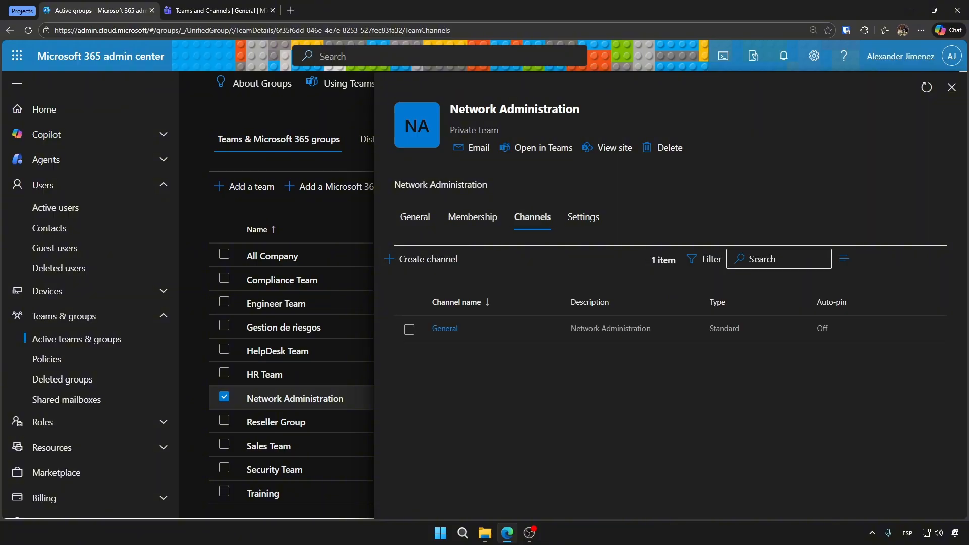
left_click(217, 10)
left_click(96, 10)
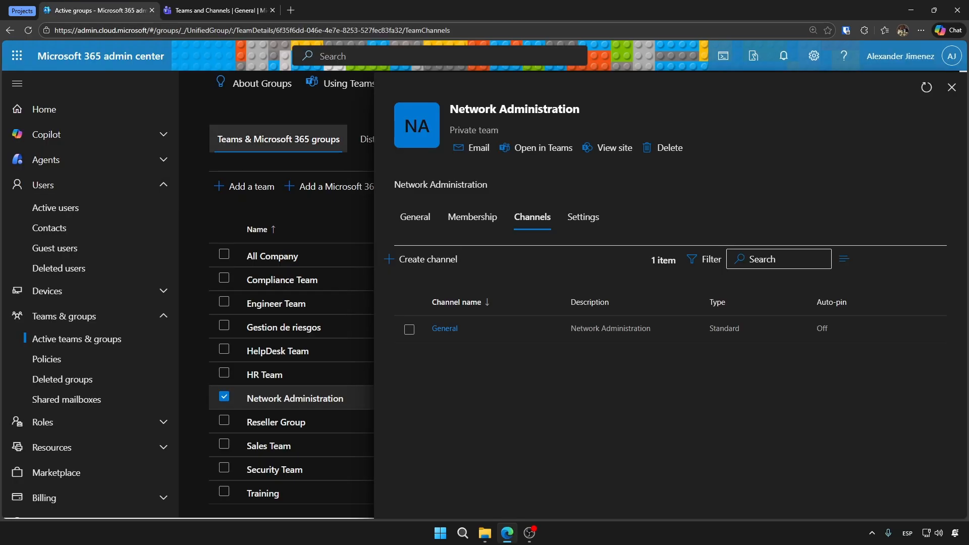
left_click(421, 259)
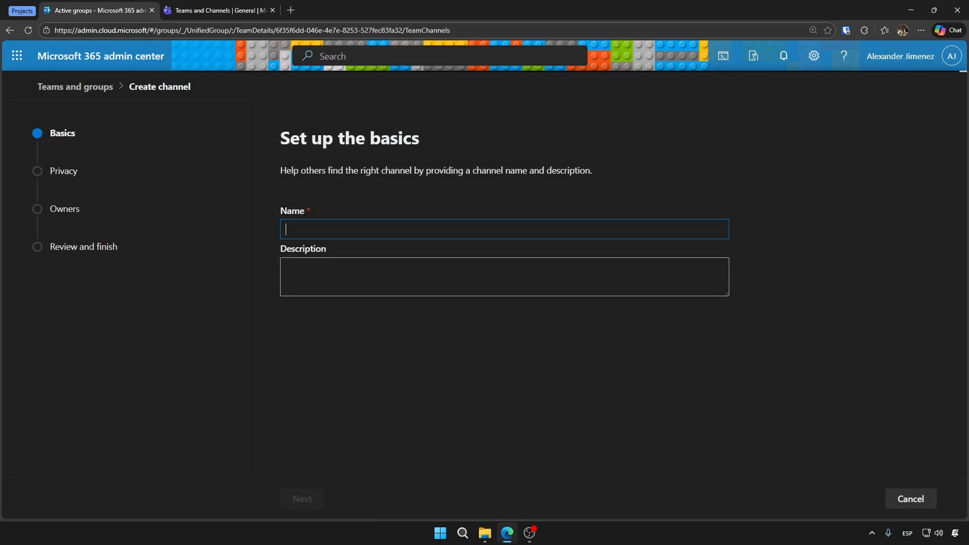
type("Testing")
key("Tab")
key("Tab")
key("Return")
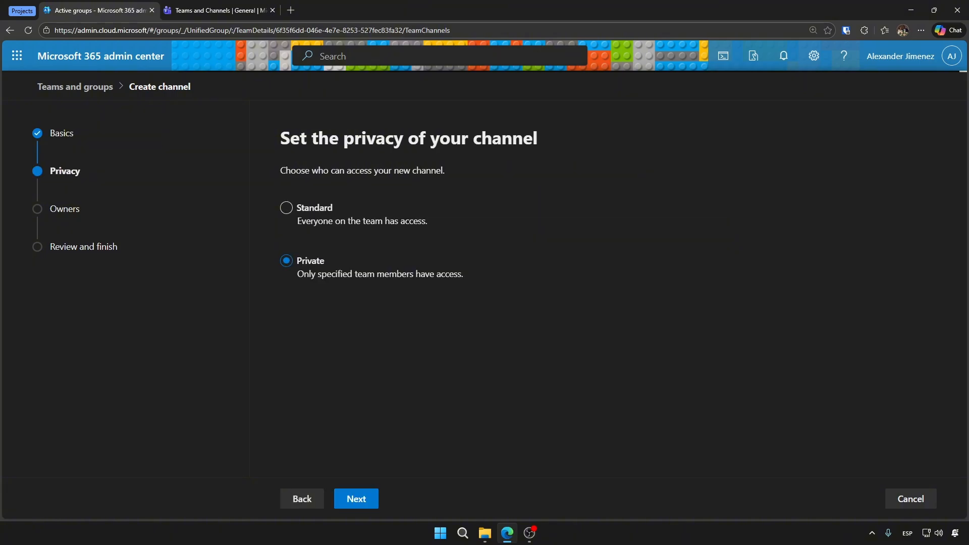
Try Standard privacy for the channel and compare it with the team's channel list in Microsoft Teams, returning to the admin center
left_click(286, 207)
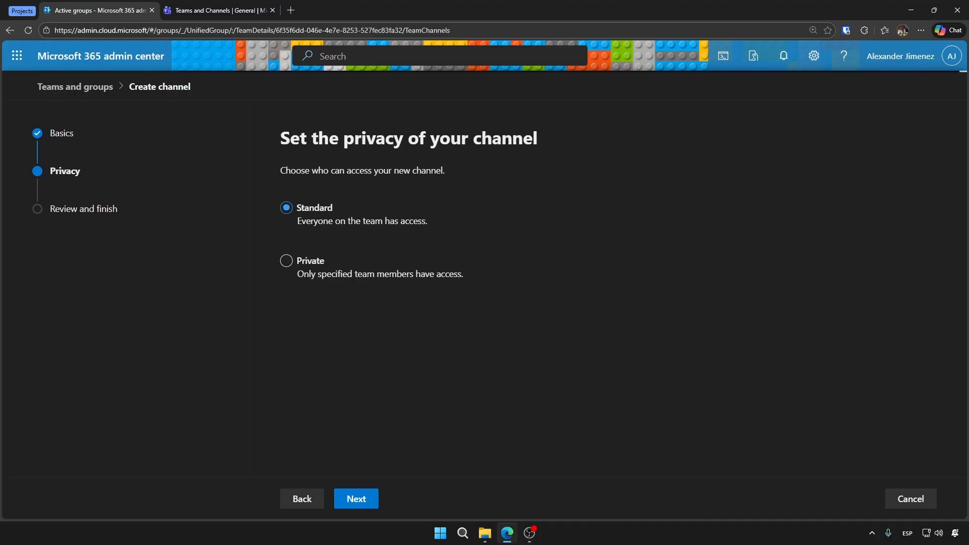
key("ctrl+Tab")
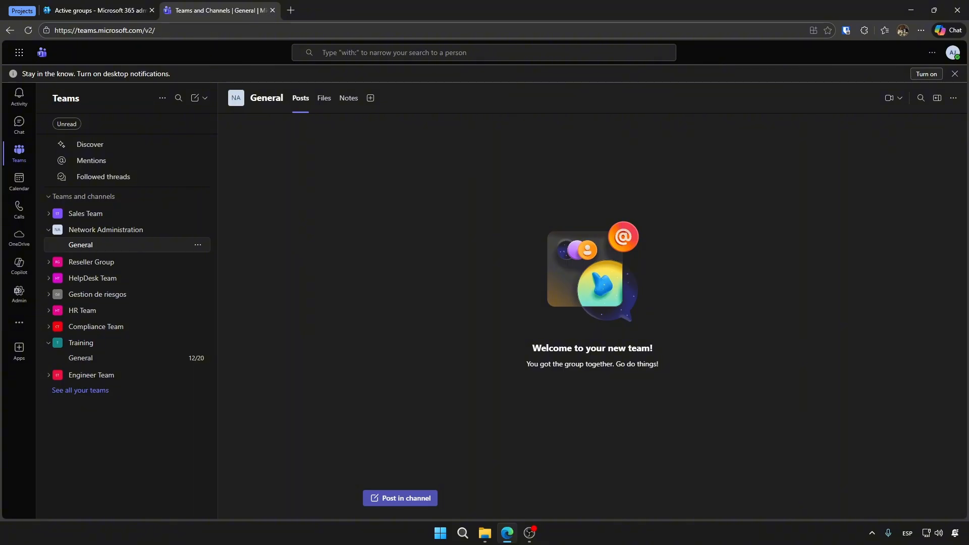
key("ctrl+Tab")
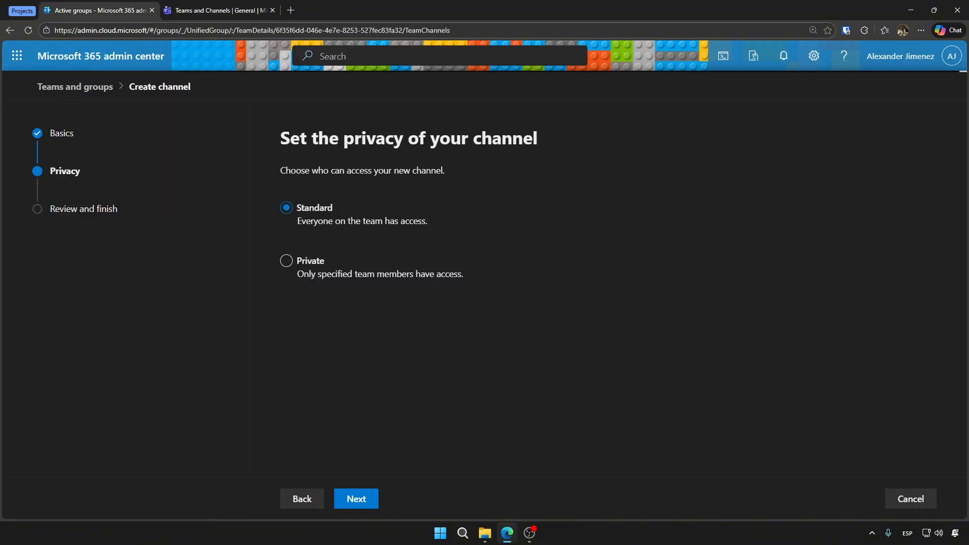
key("ctrl+Tab")
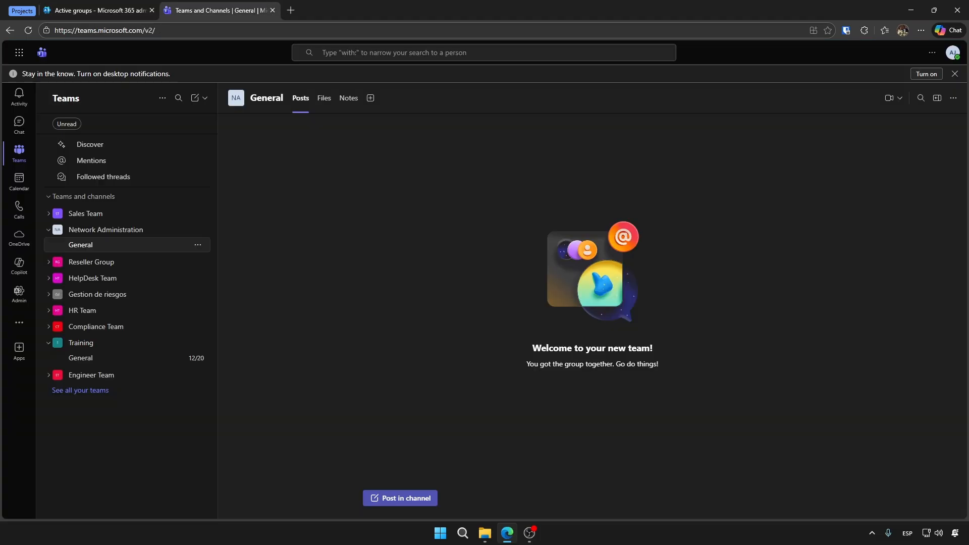
key("ctrl+Tab")
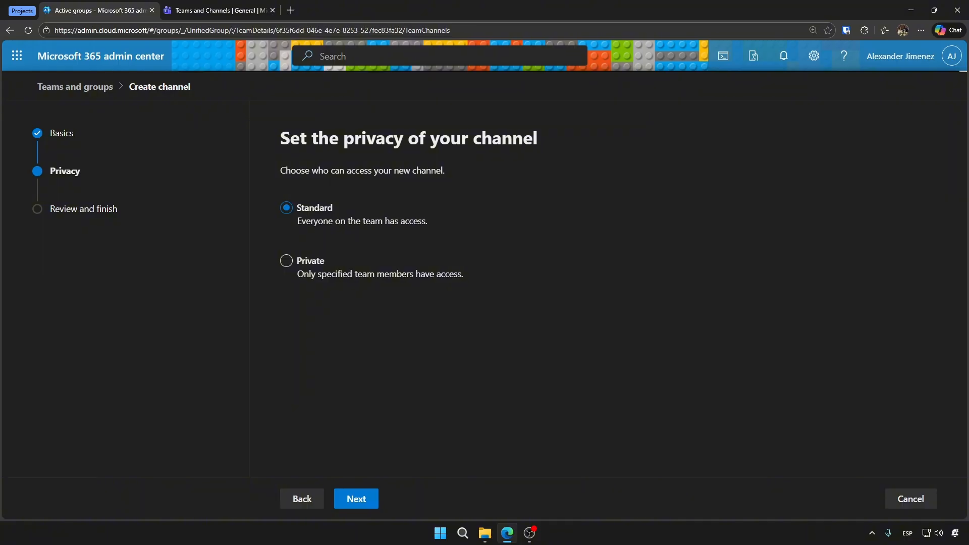
Set the channel's privacy to Private and add a team member as its owner
left_click(286, 260)
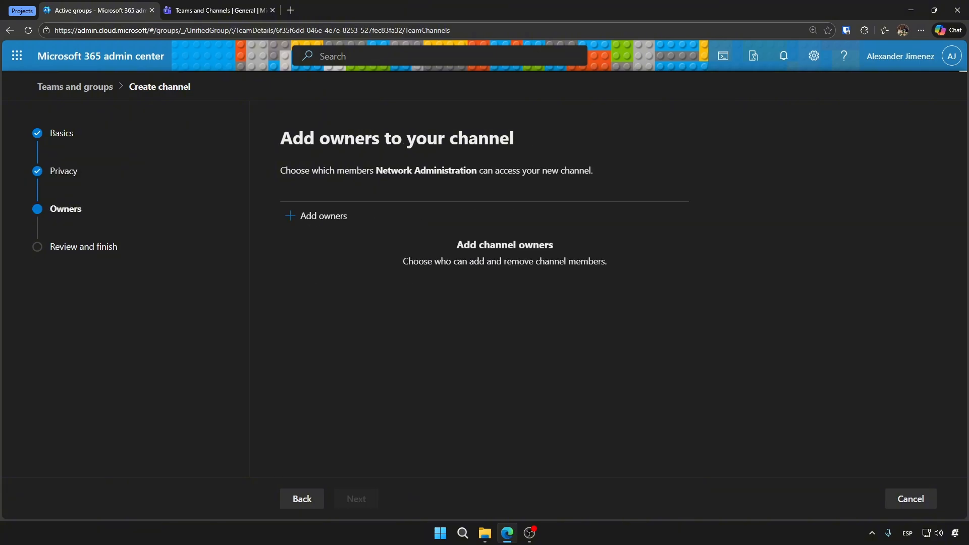
left_click(289, 216)
left_click(399, 176)
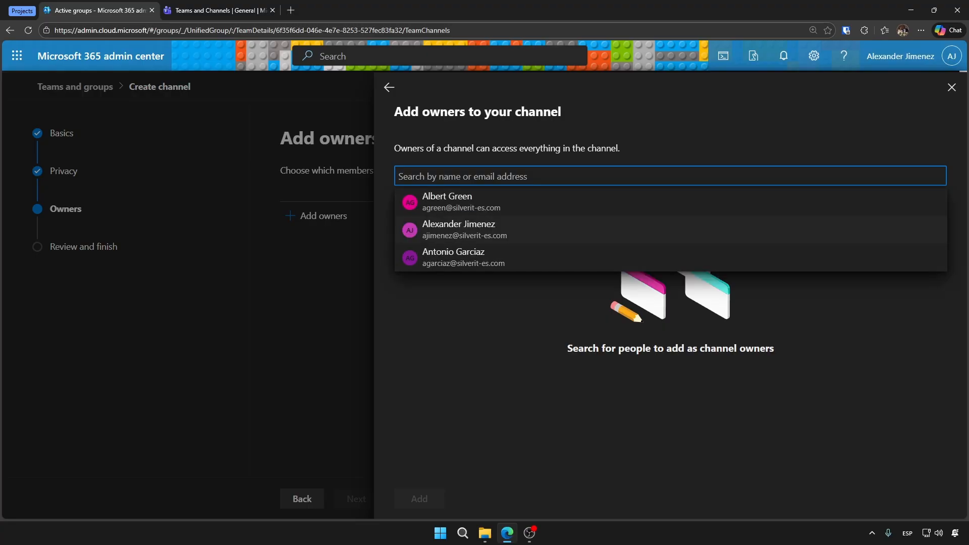
left_click(458, 224)
left_click(420, 499)
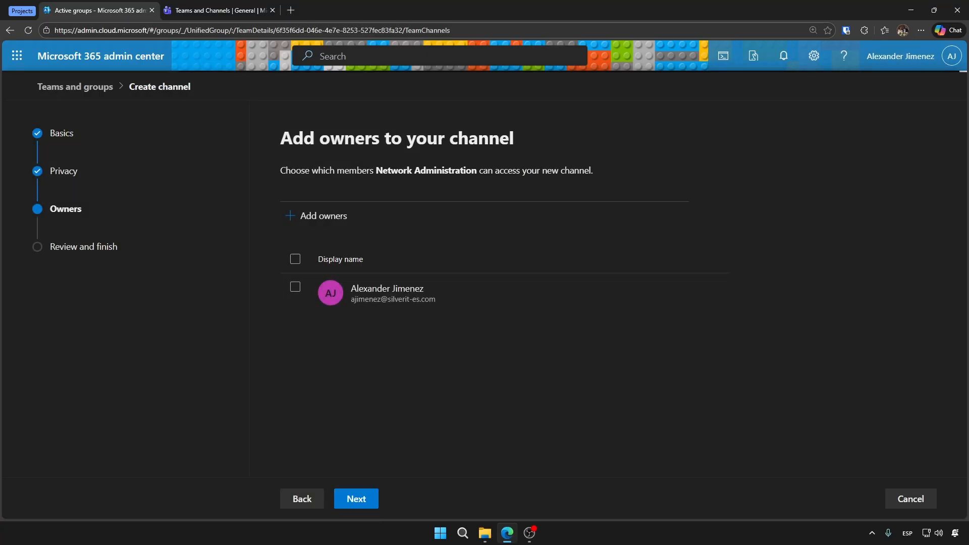
Review the channel summary, create the channel and return to the team's channel list
left_click(355, 498)
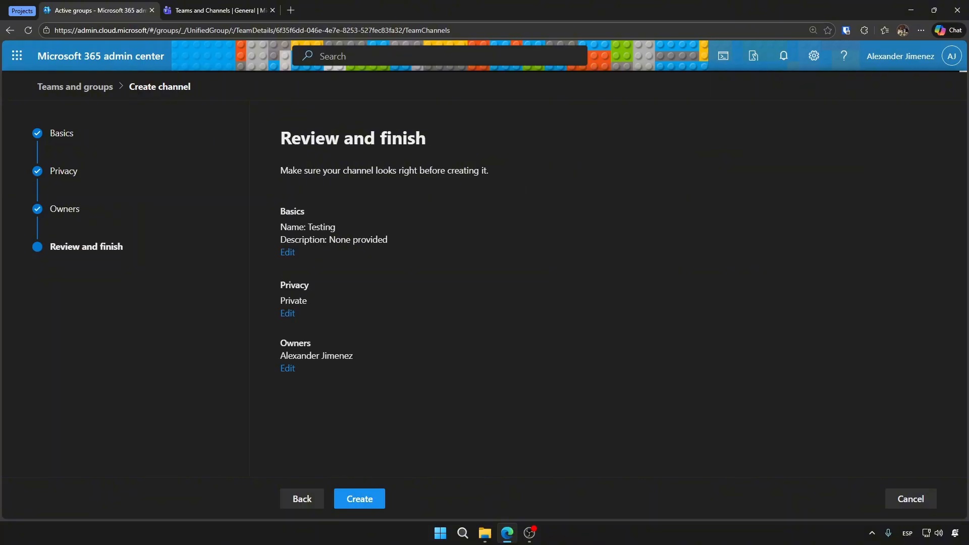
left_click(360, 498)
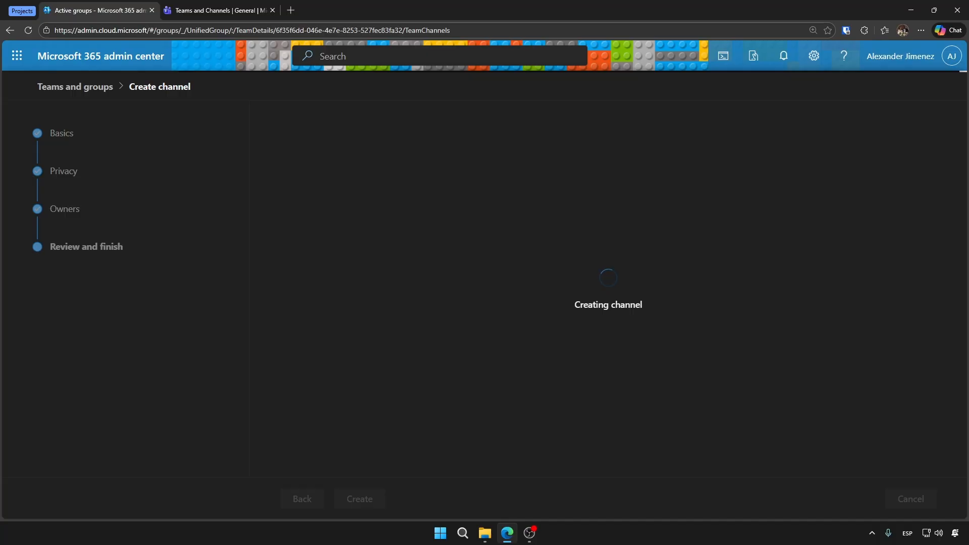
left_click(303, 498)
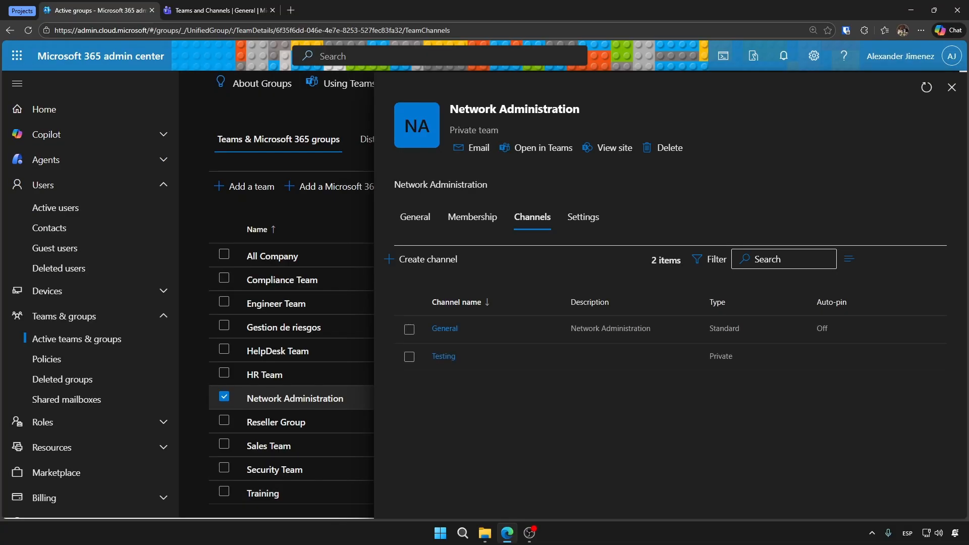
Open the Testing channel's membership and pick two team members to add to the channel
left_click(443, 356)
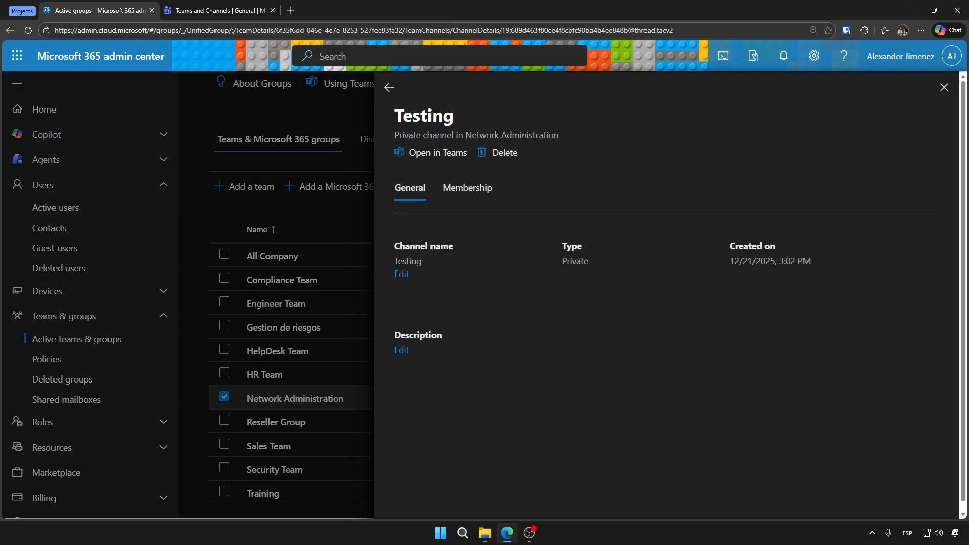
left_click(468, 187)
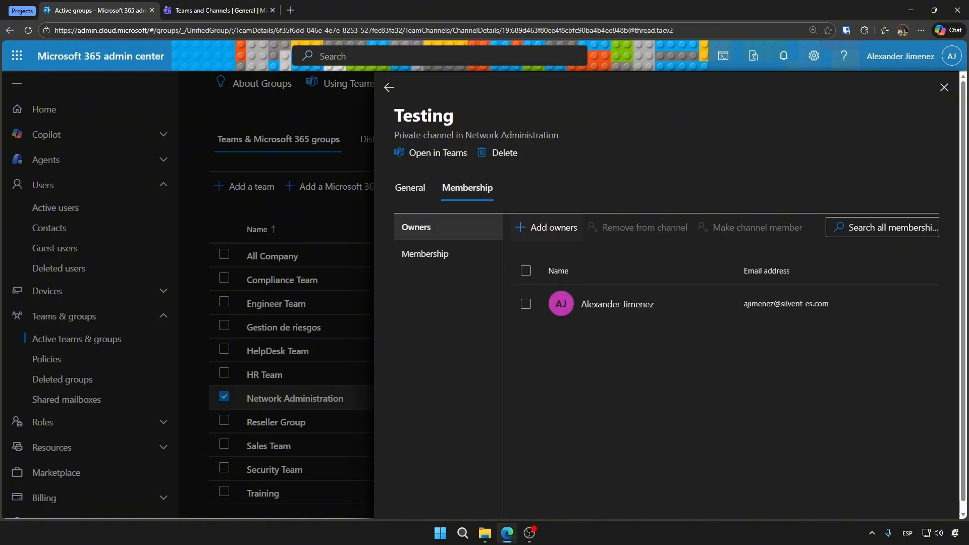
left_click(425, 253)
left_click(727, 309)
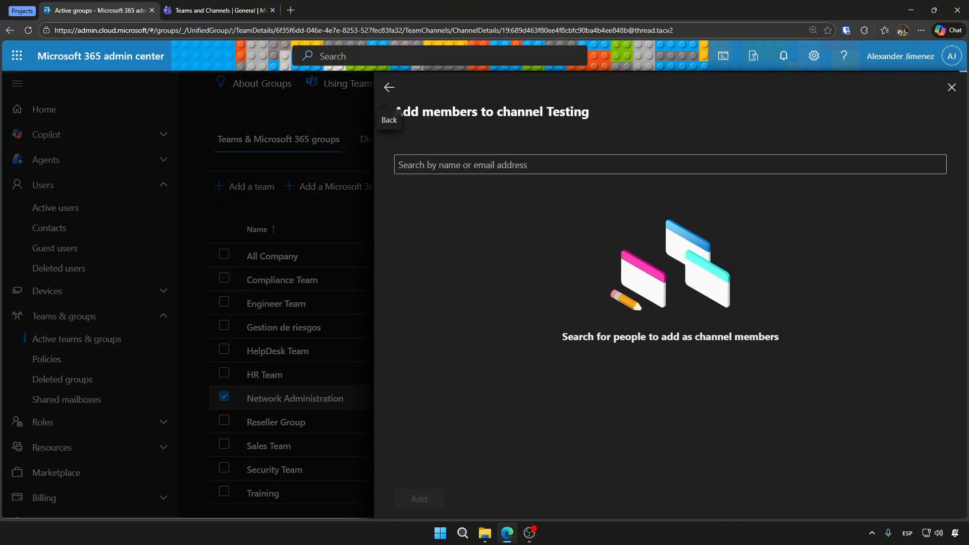
left_click(448, 222)
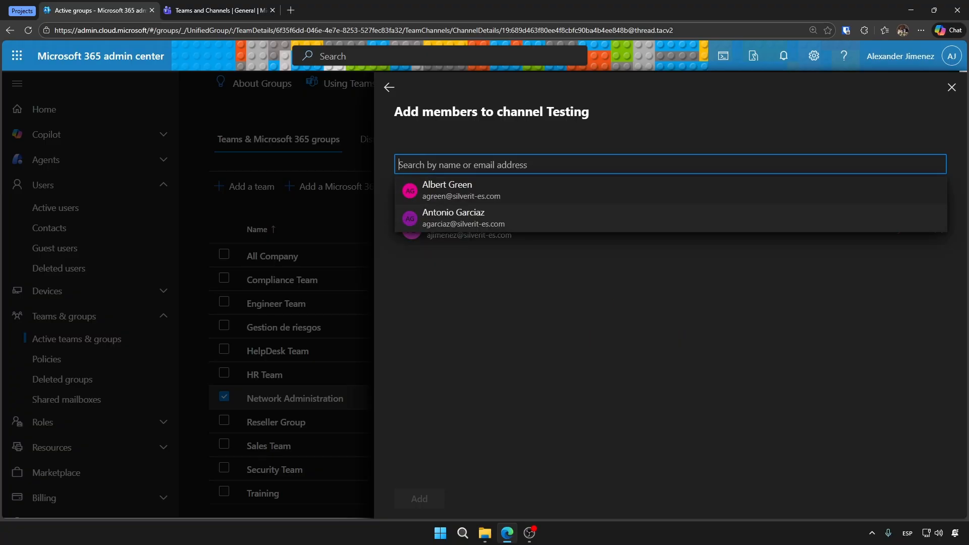
key("Return")
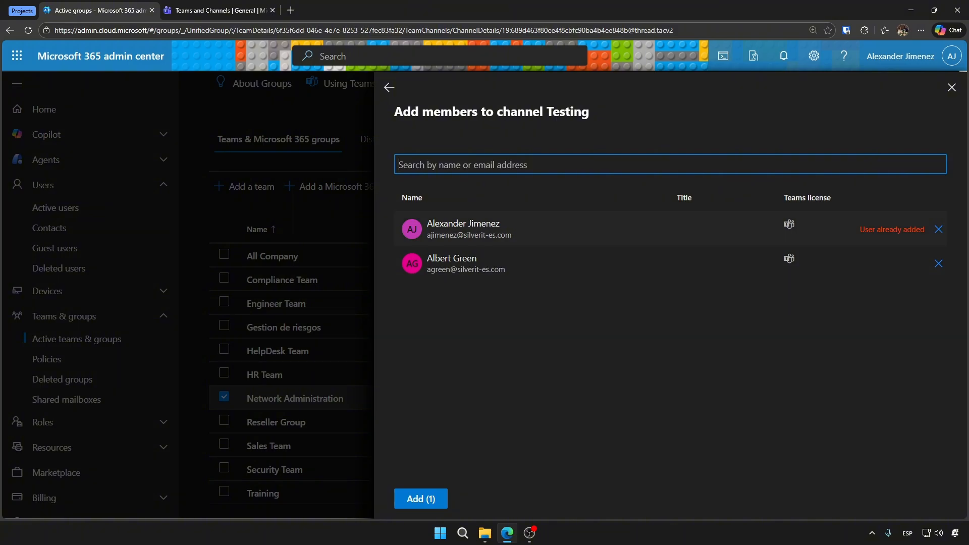
Remove the existing channel owner from the selection and add the remaining person as a member of Testing
left_click_drag(924, 229, 859, 229)
left_click(860, 254)
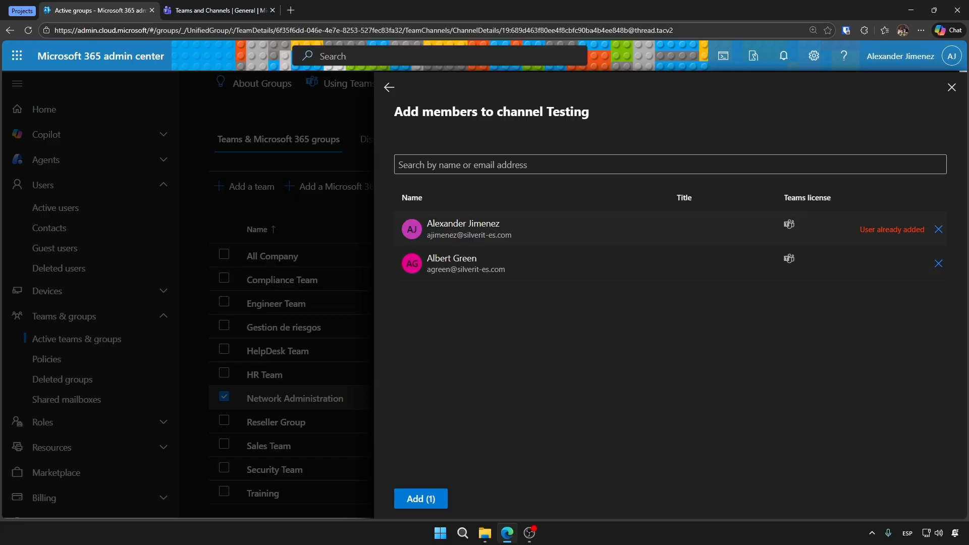
left_click(937, 229)
left_click(420, 499)
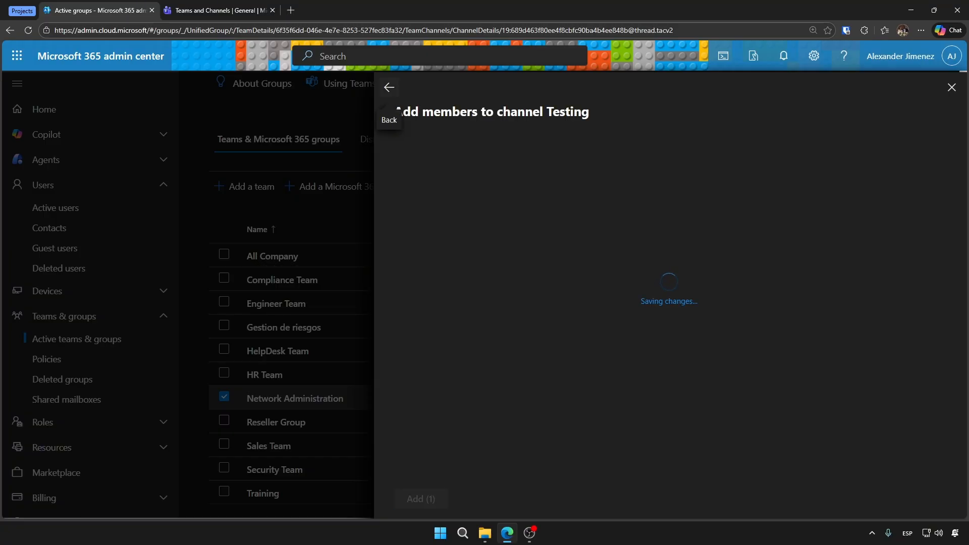
left_click(389, 88)
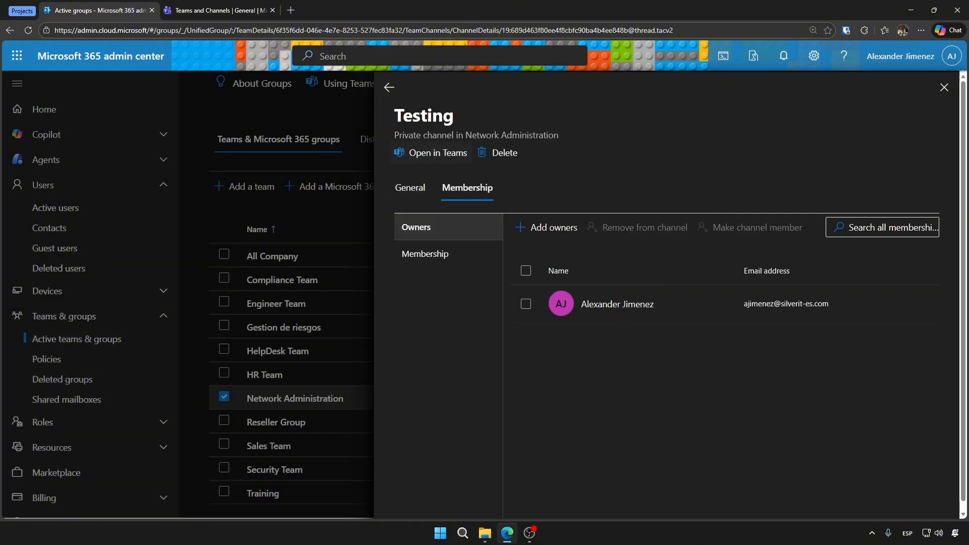
View the Testing channel in Microsoft Teams and review its general details back in the admin center
left_click(218, 10)
left_click(80, 261)
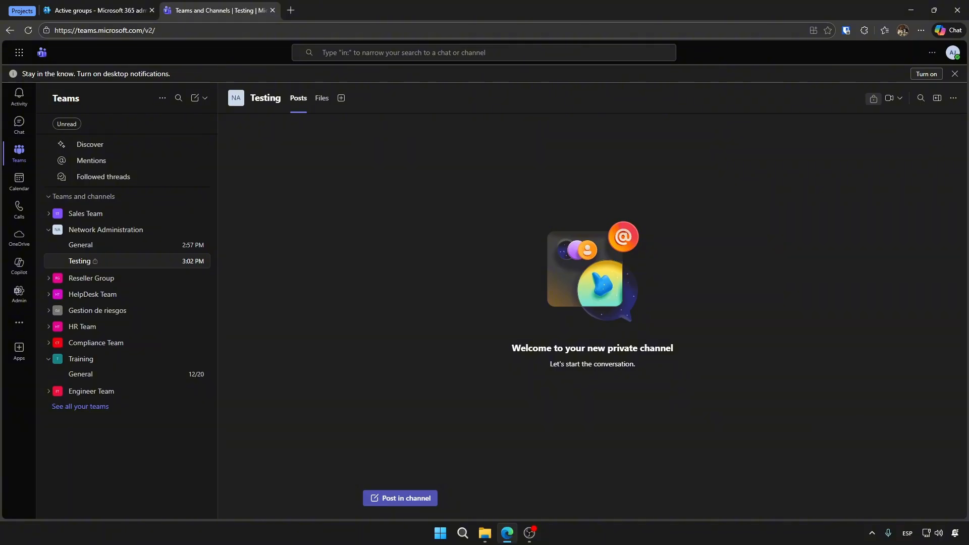
left_click(96, 10)
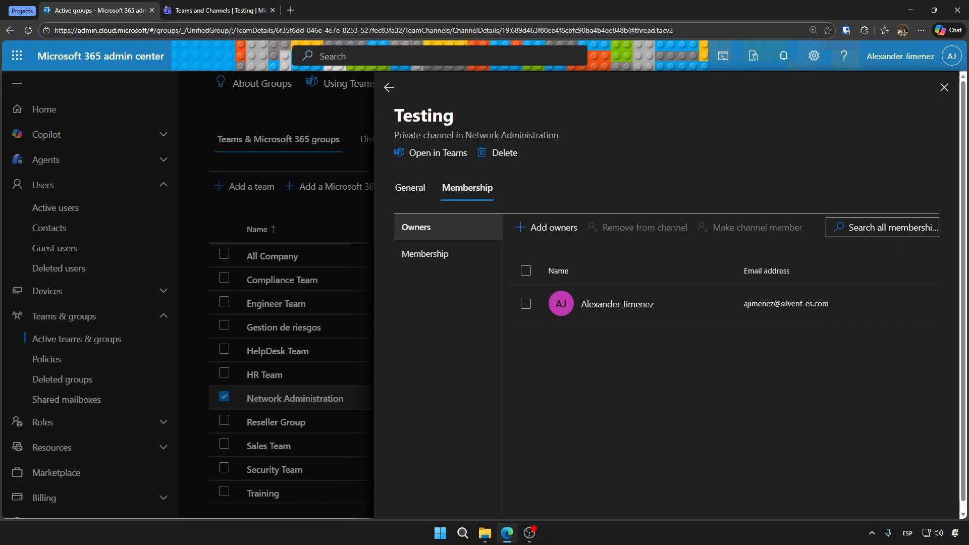
left_click(410, 187)
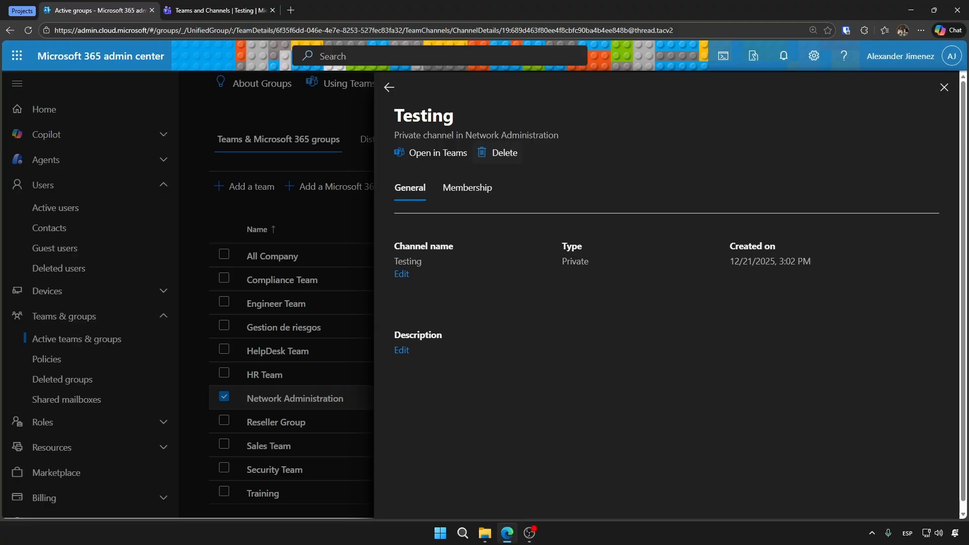
left_click_drag(394, 245, 453, 246)
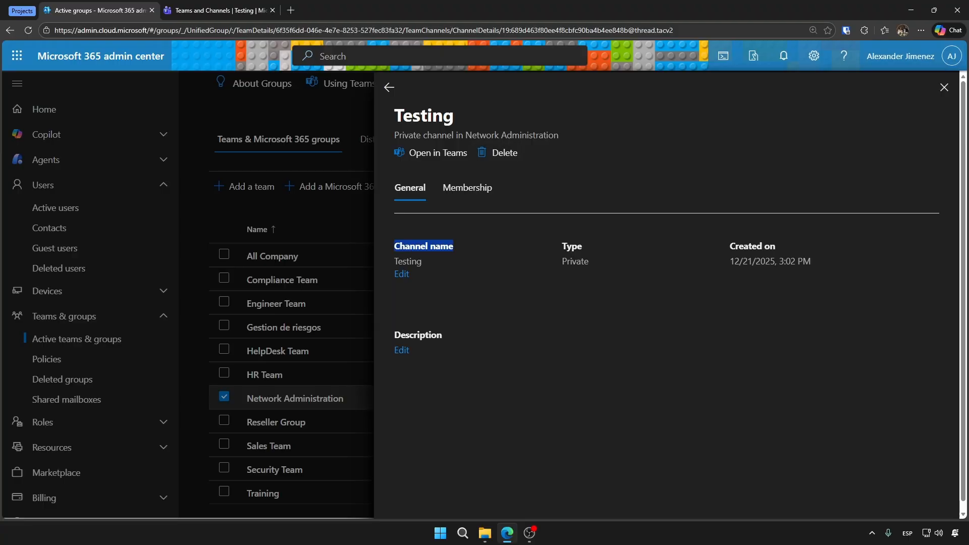
left_click(453, 246)
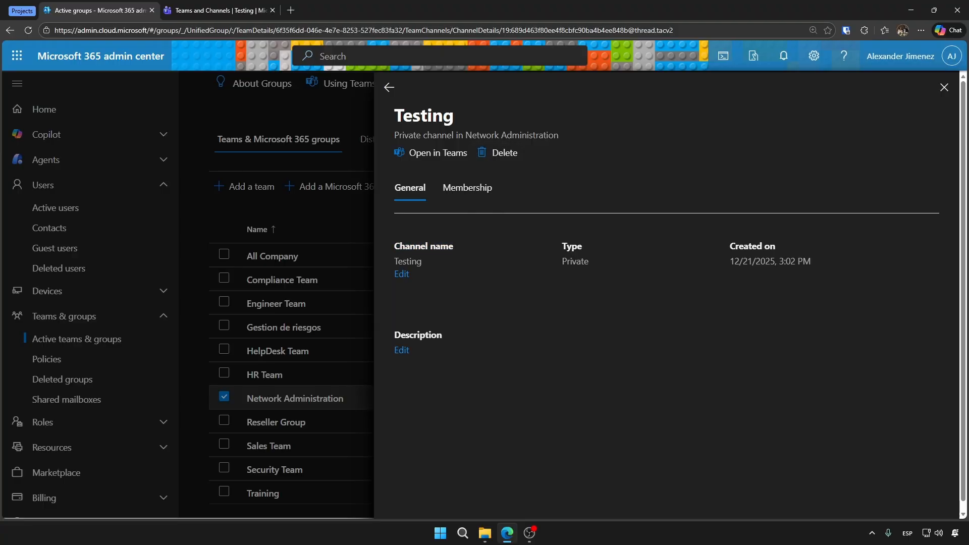
Look over the Network Administration team's settings, briefly toggling the option that lets people outside the organization email the team
key("alt+Left")
left_click(582, 216)
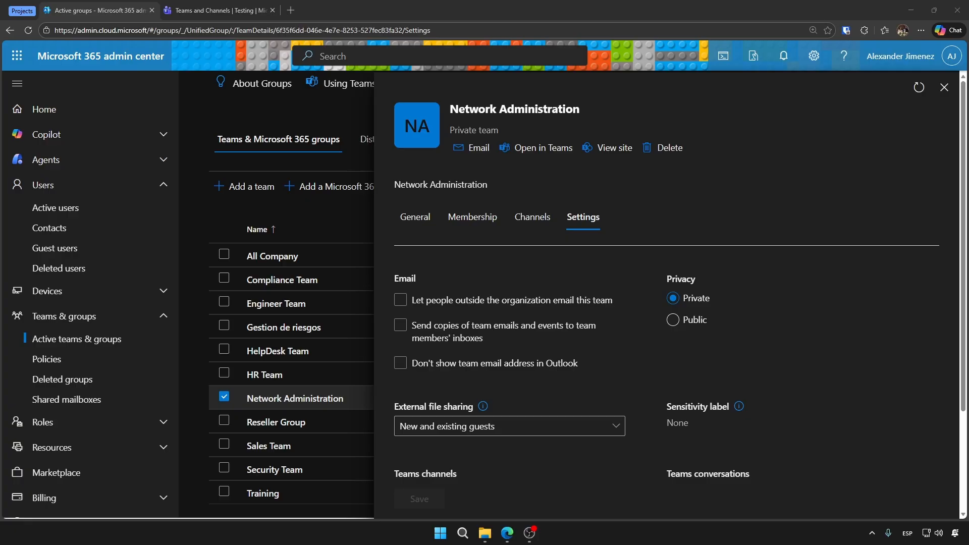
scroll(666, 371, "down", 3)
scroll(666, 371, "up", 3)
left_click(400, 300)
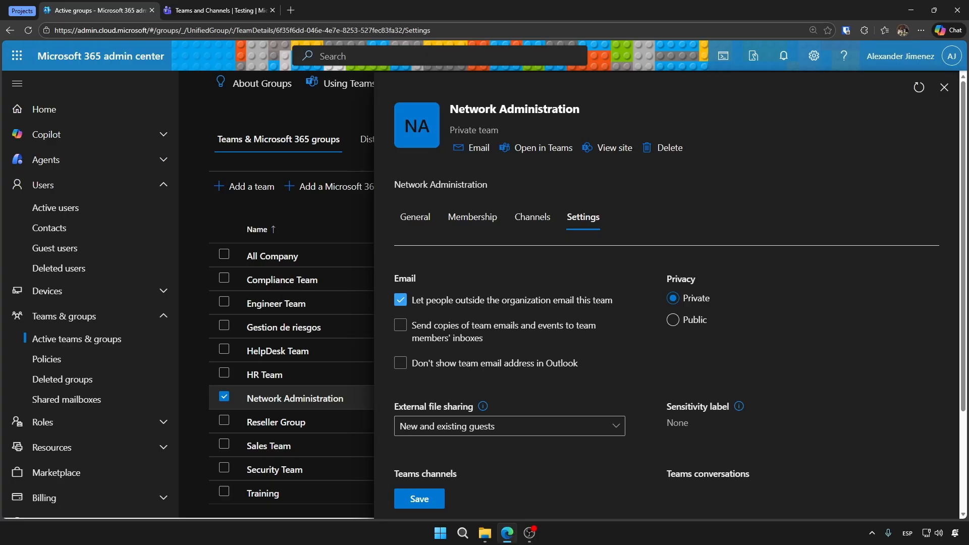
left_click(400, 300)
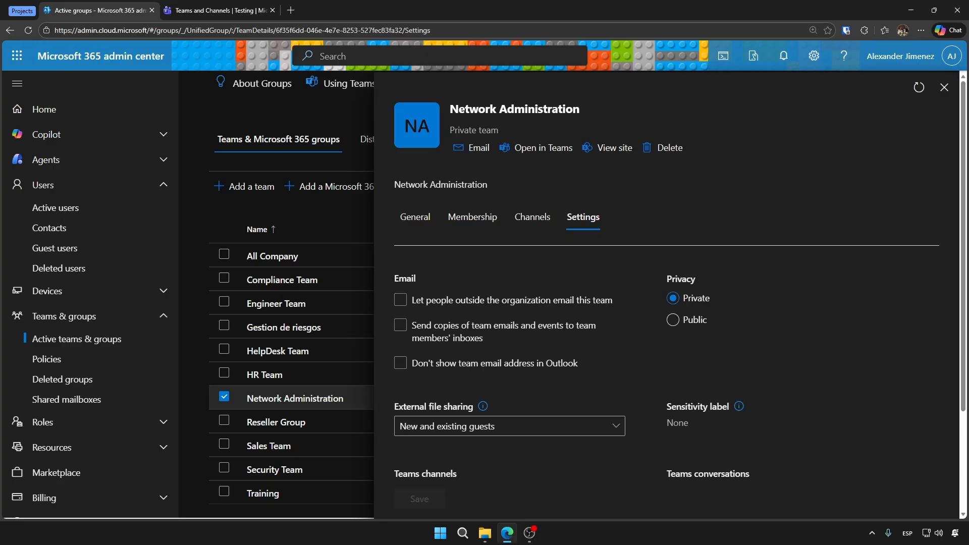
Examine the team's external file sharing options, sensitivity label, channel and conversation permissions, and policies without changing them
scroll(666, 303, "down", 2)
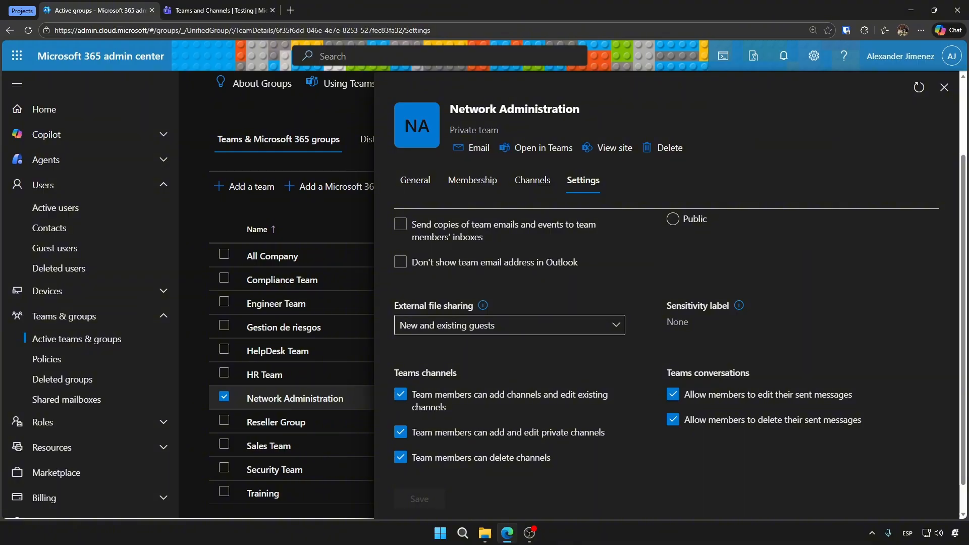
left_click(509, 325)
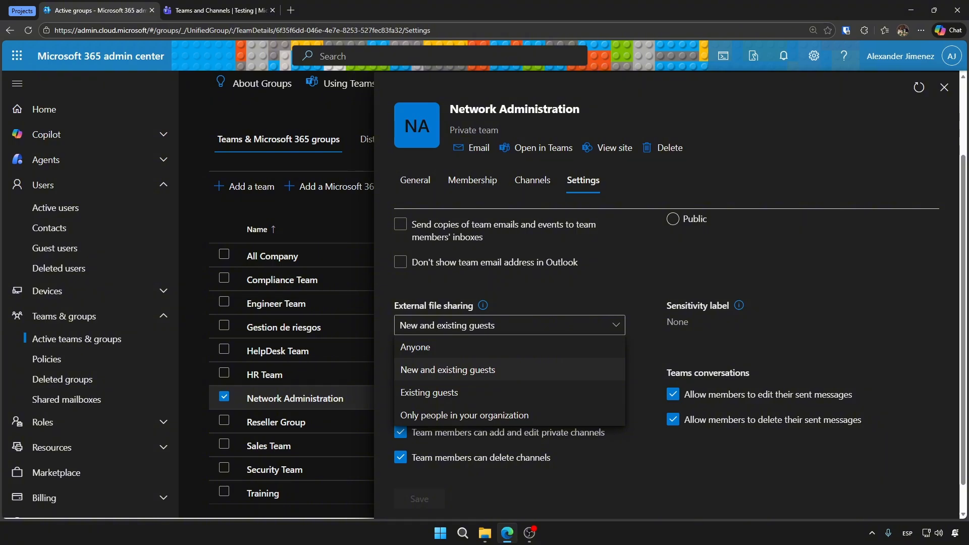
key("Escape")
left_click_drag(666, 305, 729, 305)
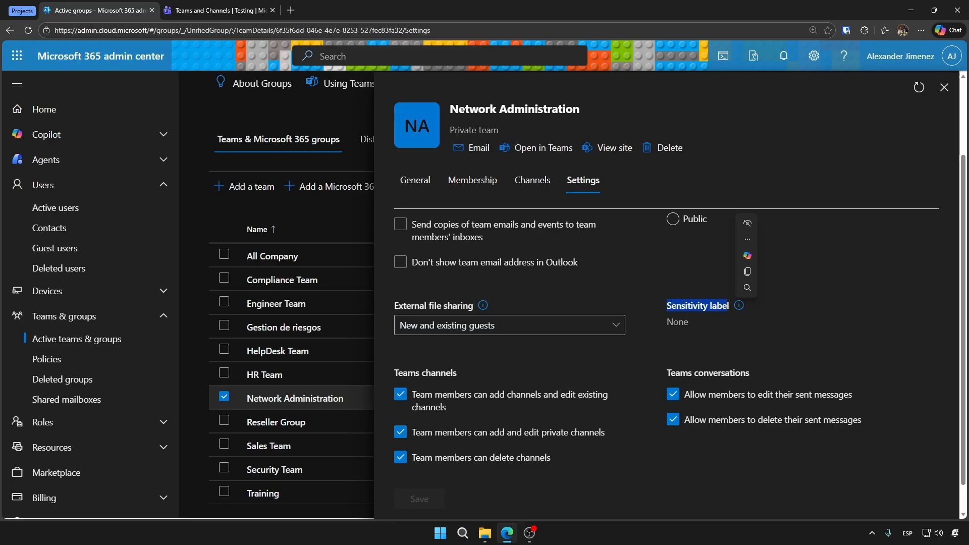
left_click(729, 306)
scroll(666, 353, "down", 1)
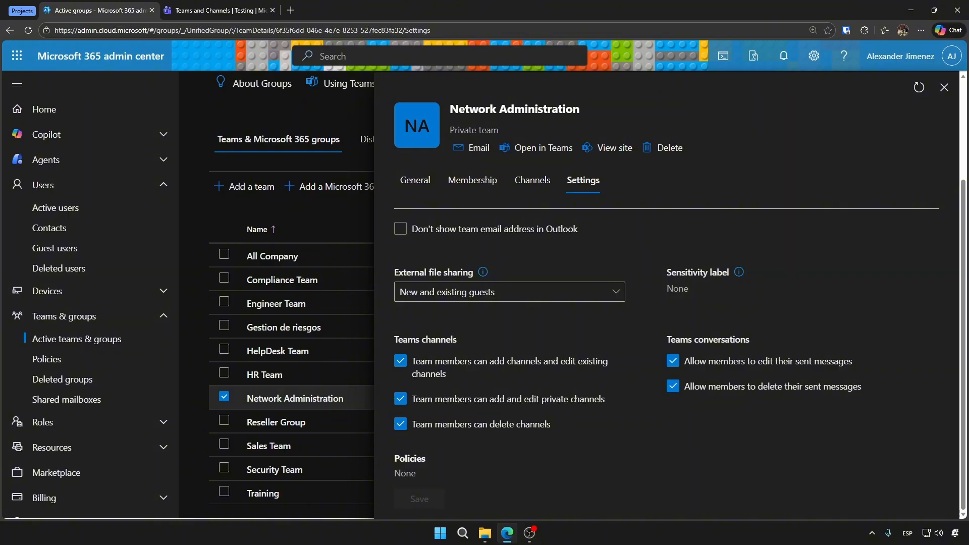
Withdraw the team members' permissions to add and edit channels, add and edit private channels, and delete channels
left_click_drag(394, 340, 457, 340)
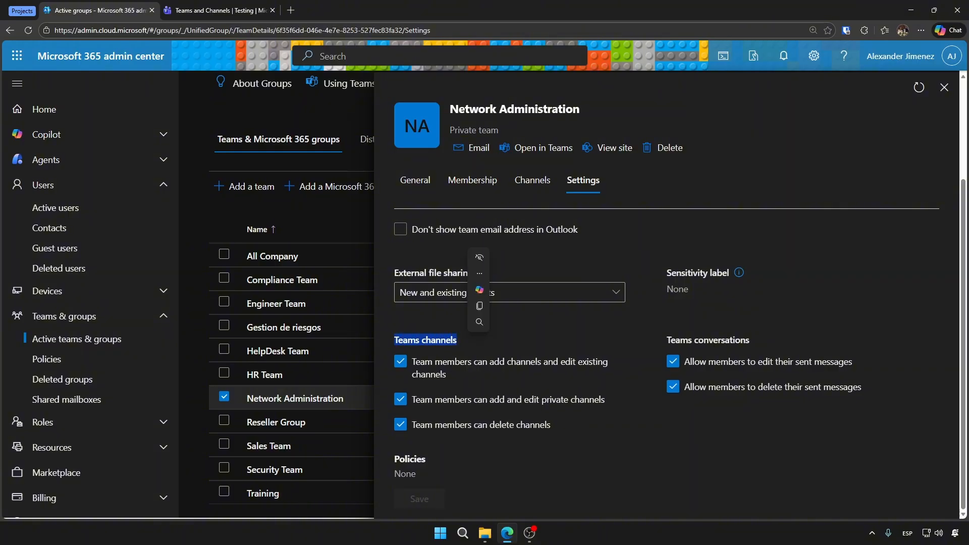
left_click(457, 339)
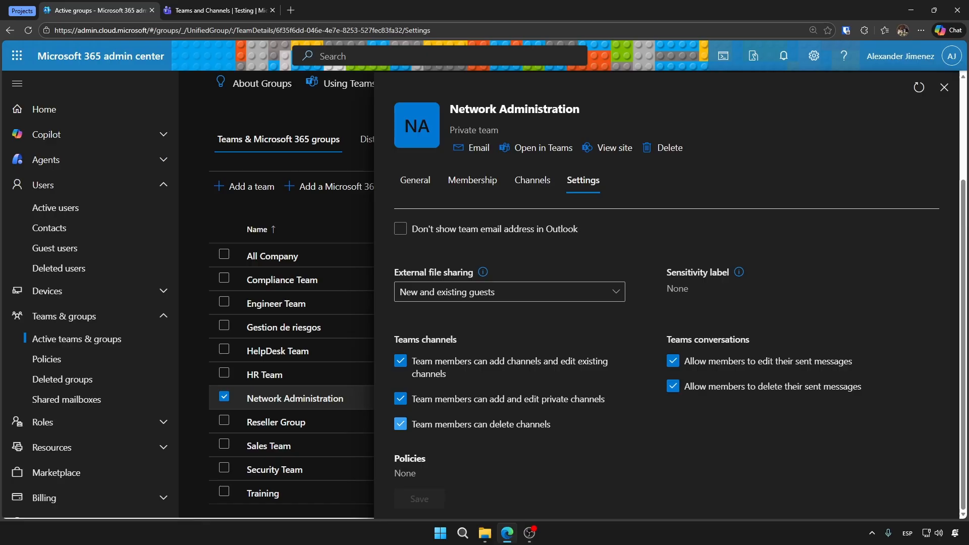
left_click(400, 424)
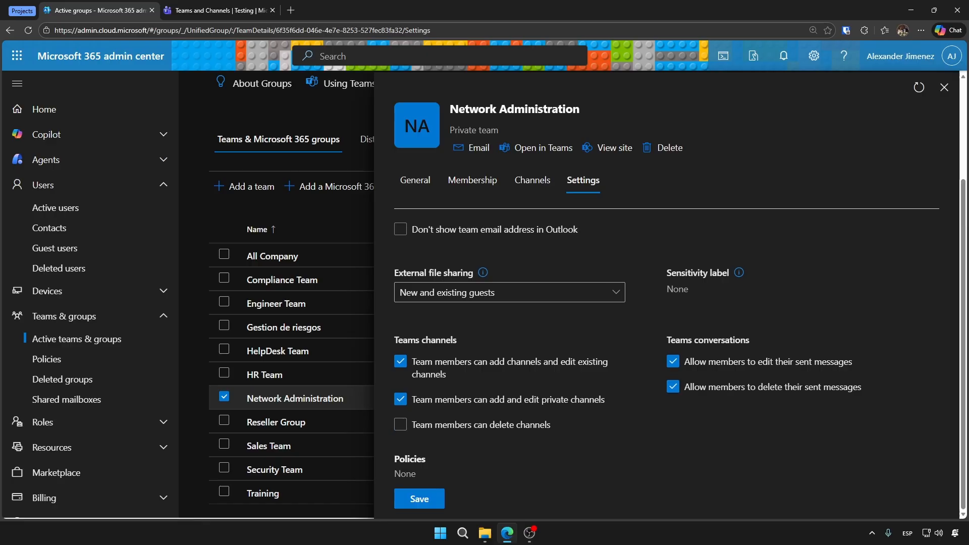
left_click(400, 399)
left_click(401, 361)
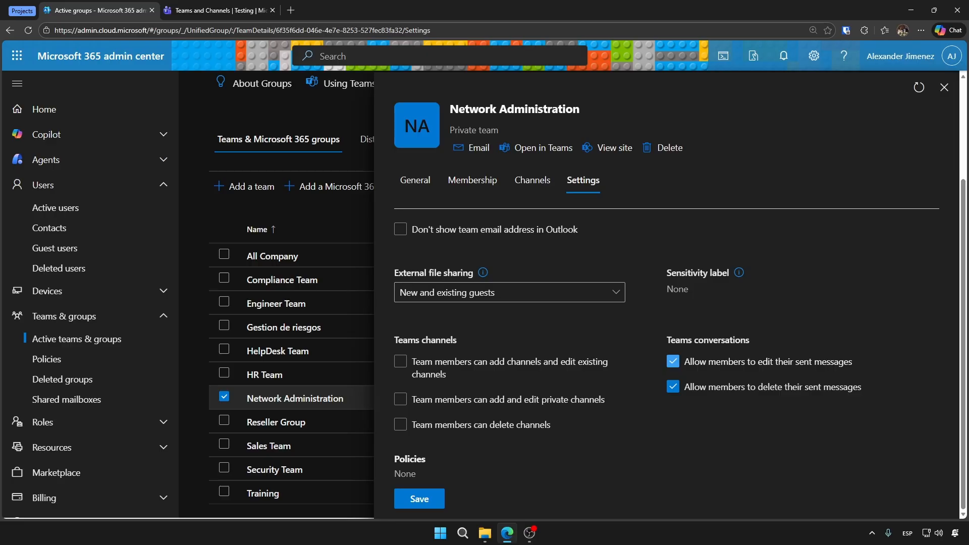
Disallow members from deleting their sent messages, and save and close the Network Administration team's settings
left_click(673, 386)
scroll(672, 386, "up", 3)
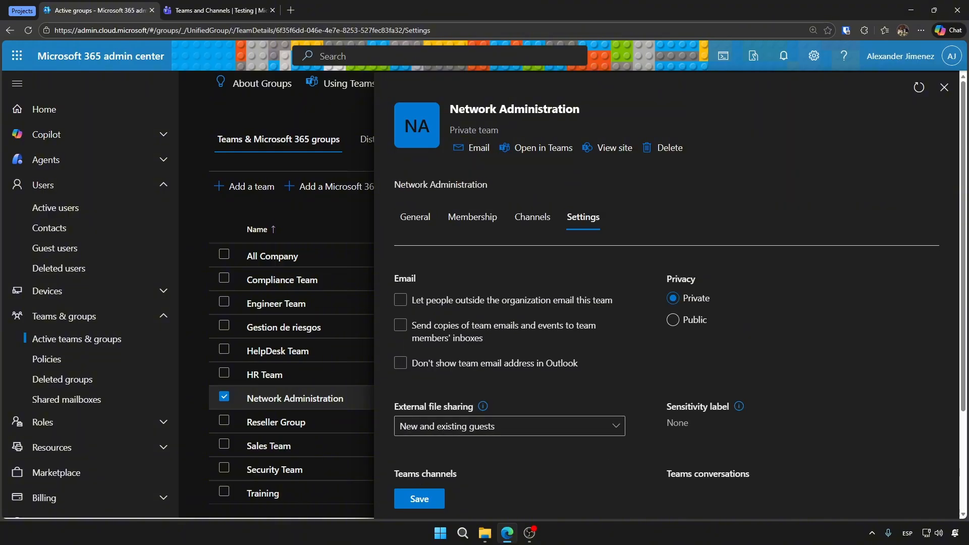
left_click(419, 499)
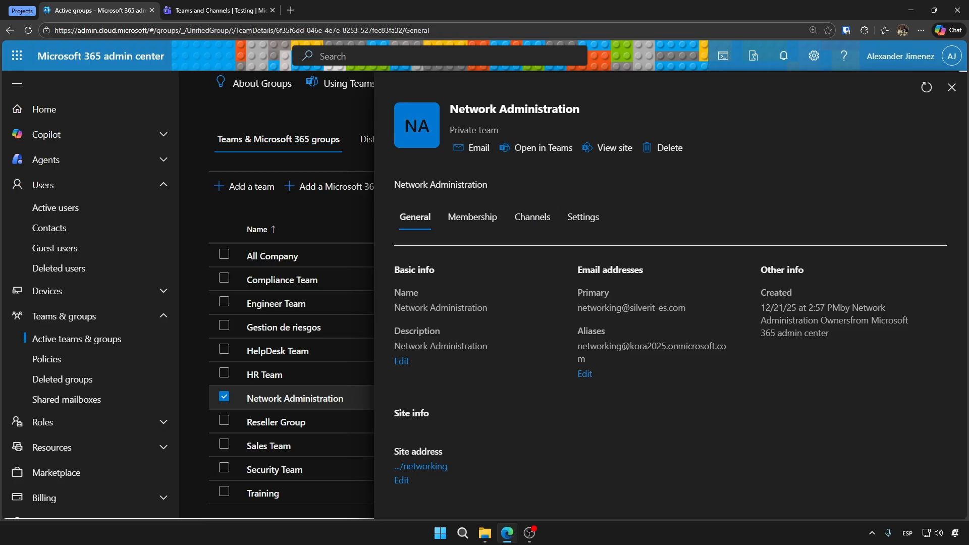
left_click(952, 87)
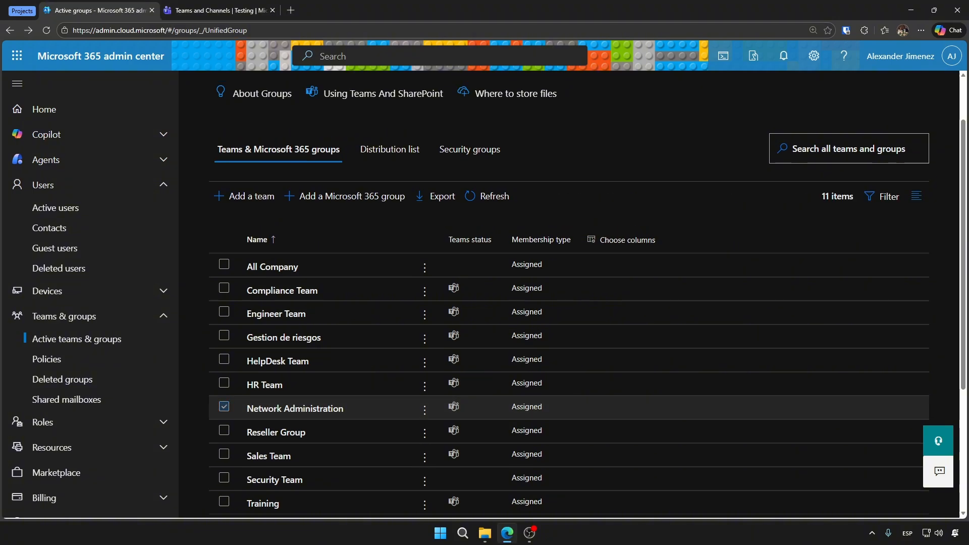
Start a new Microsoft 365 group named Management without a description and proceed to its owners
left_click(344, 196)
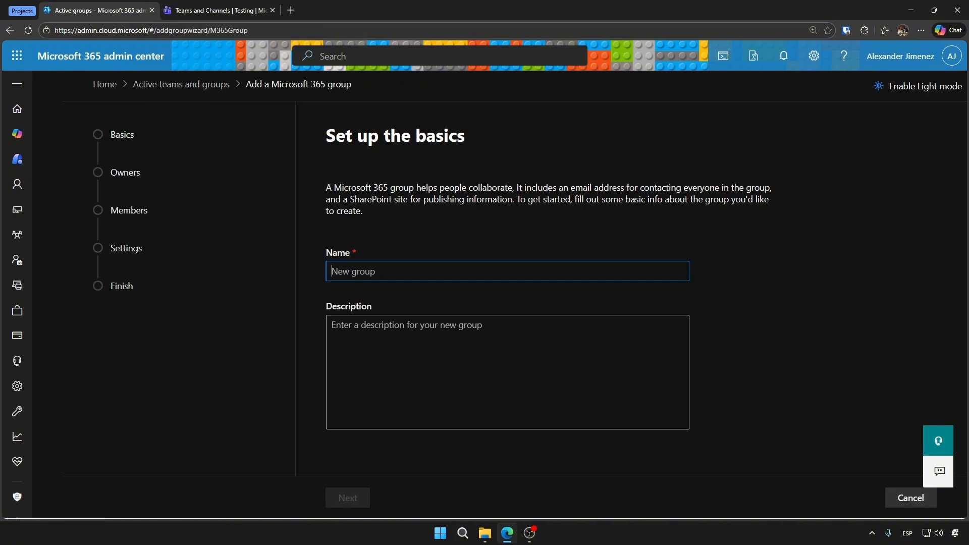
type("Ad")
key("BackSpace")
key("BackSpace")
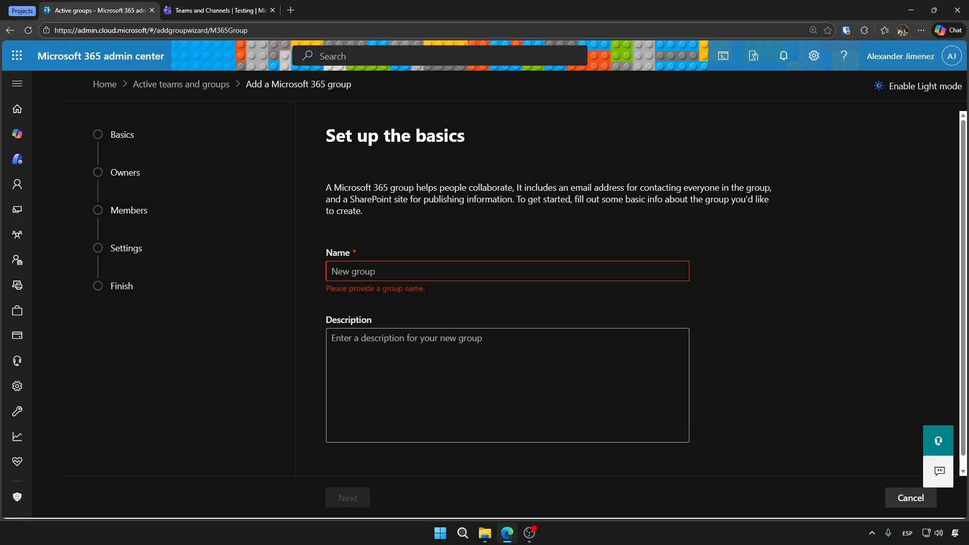
type("Manageme")
type("nt f")
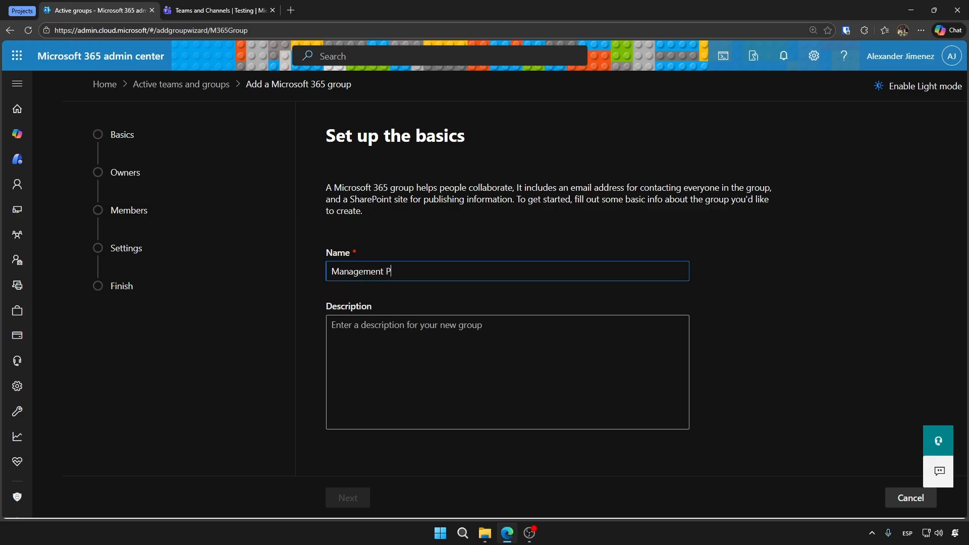
key("BackSpace")
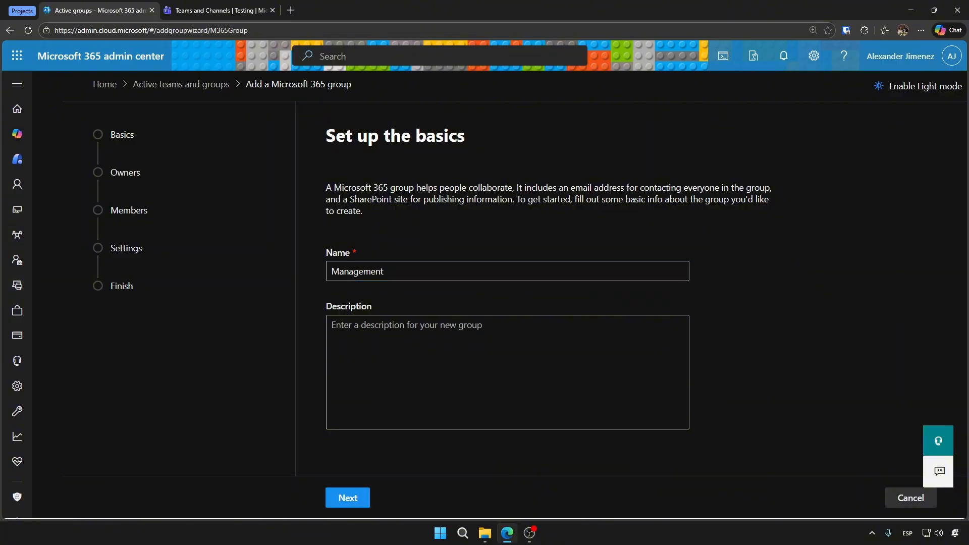
left_click(348, 497)
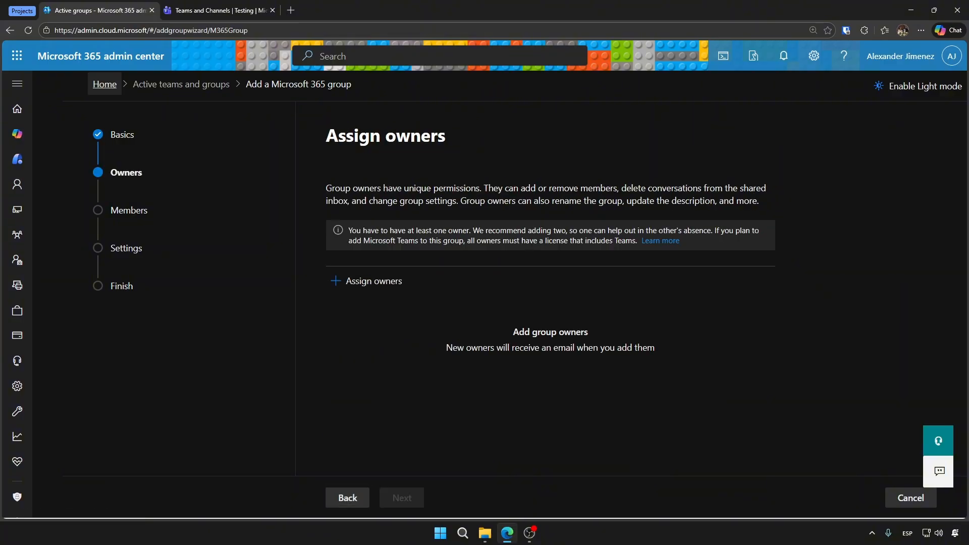
Assign the signed-in administrator's own account as the owner of the Management group
left_click(366, 281)
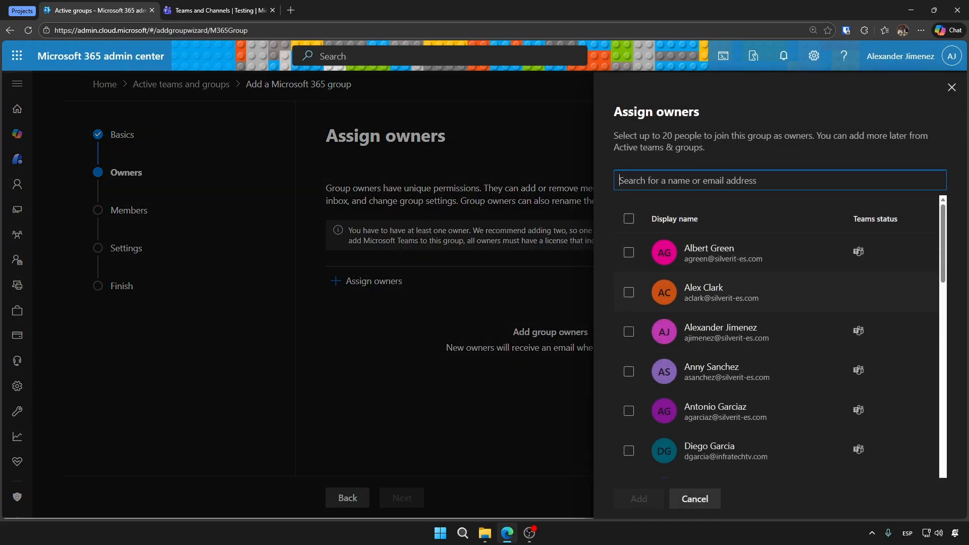
left_click(628, 331)
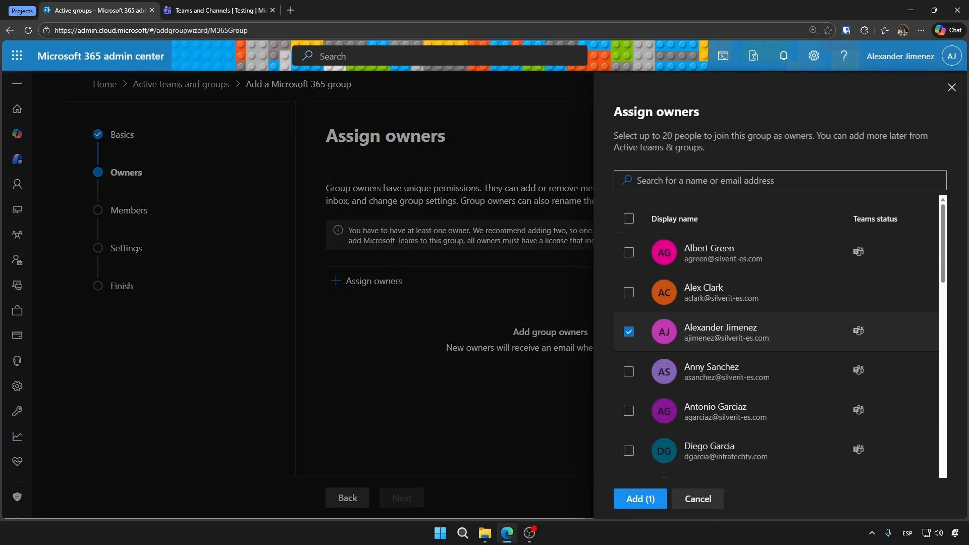
left_click(638, 498)
left_click(402, 498)
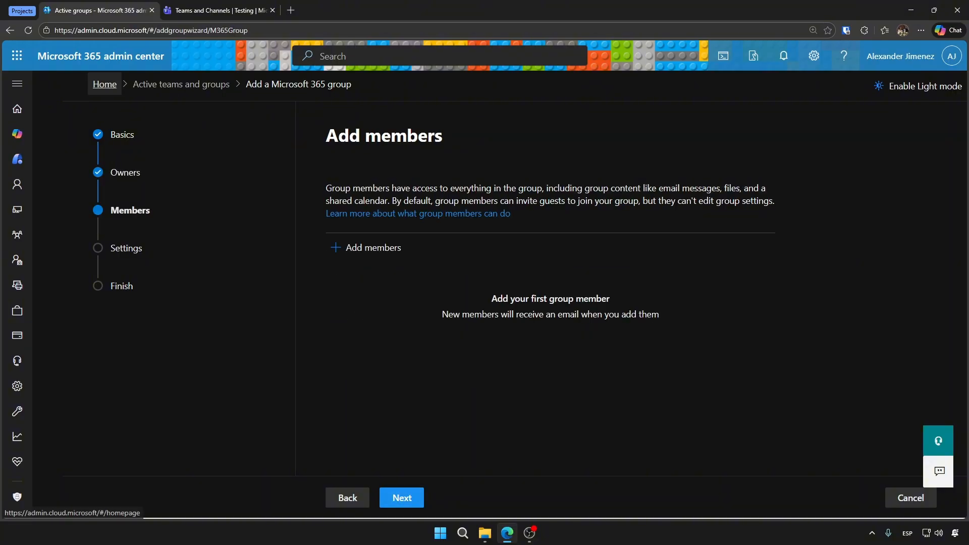
Add one Teams-enabled user as a member of the Management group and proceed to its settings
left_click(366, 247)
scroll(777, 354, "down", 3)
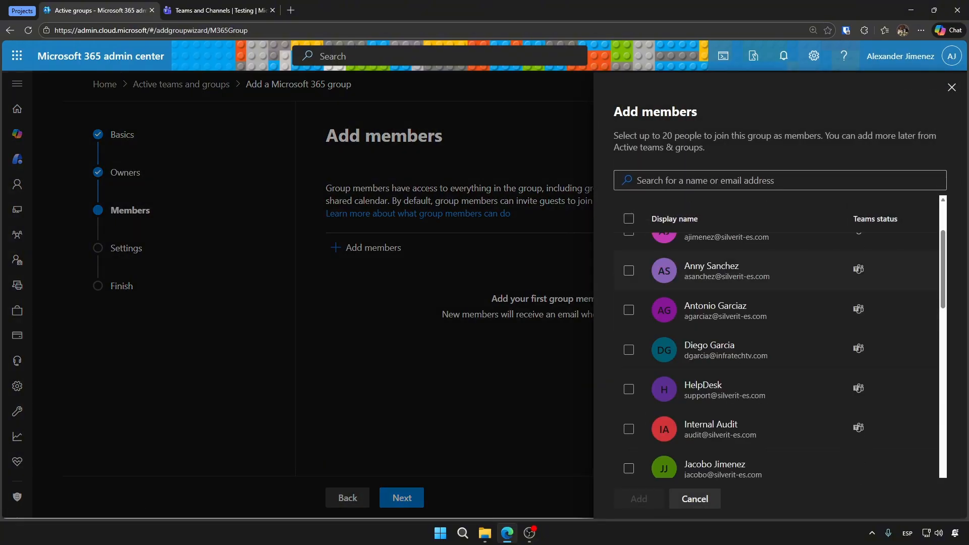
scroll(777, 353, "down", 1)
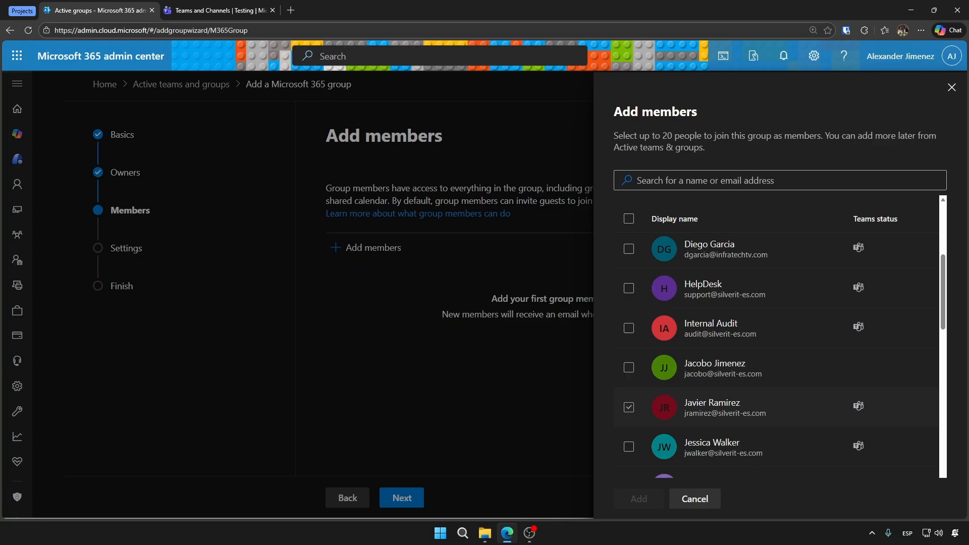
left_click(638, 498)
left_click(402, 498)
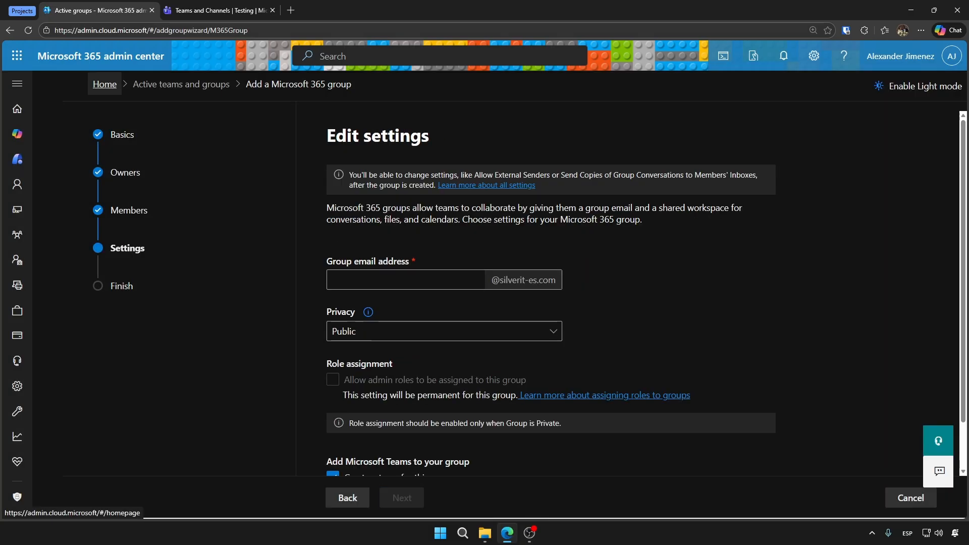
Set the group email alias to Mgmt and the group's privacy to Private
scroll(550, 293, "down", 1)
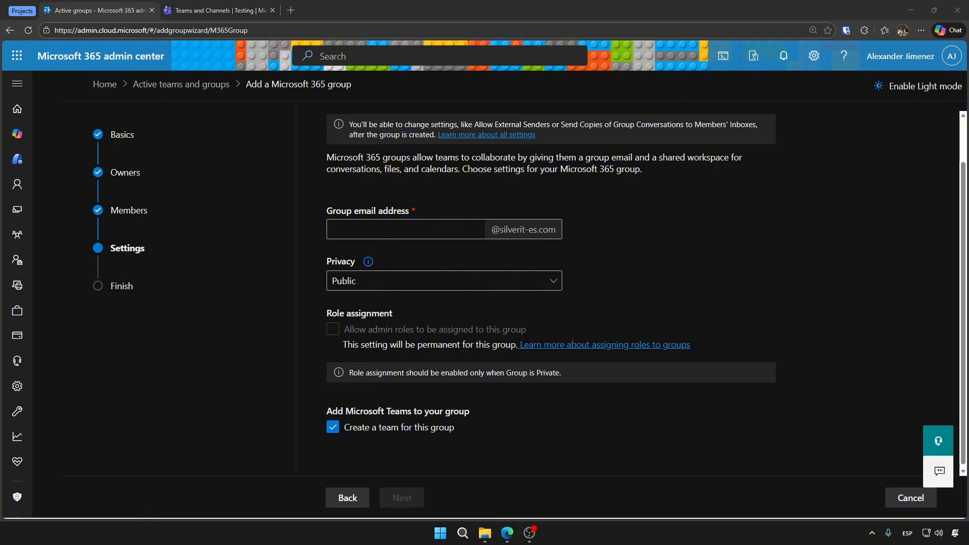
left_click(406, 229)
type("Mgmt")
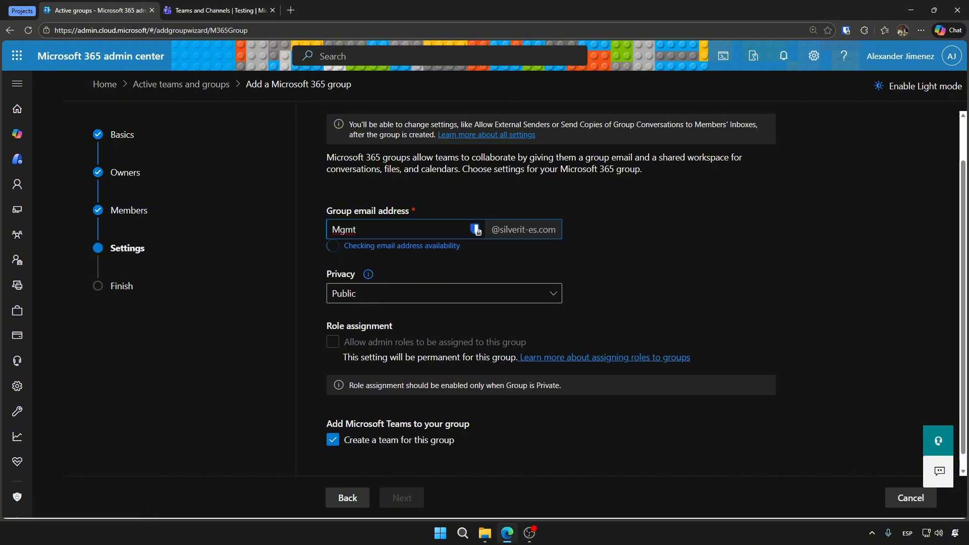
key("ctrl+a")
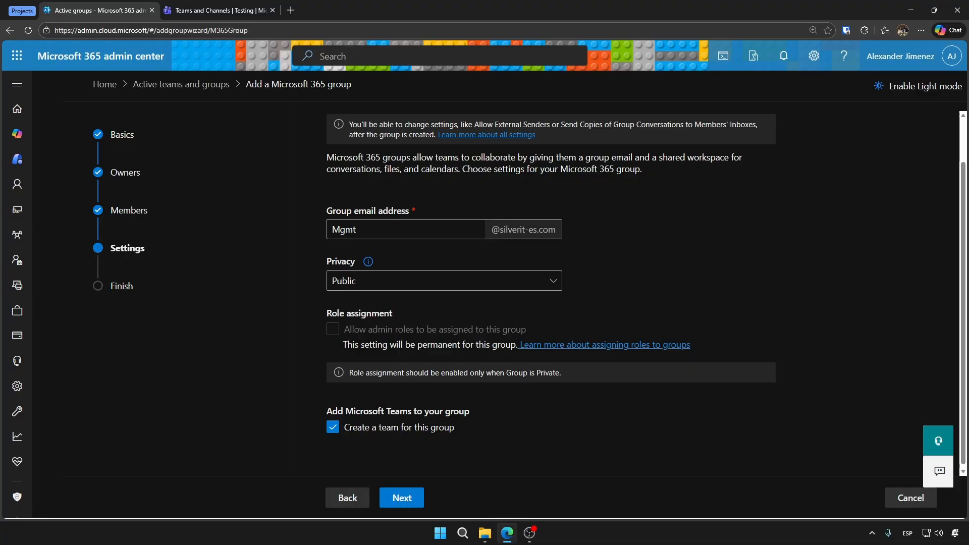
scroll(550, 293, "down", 1)
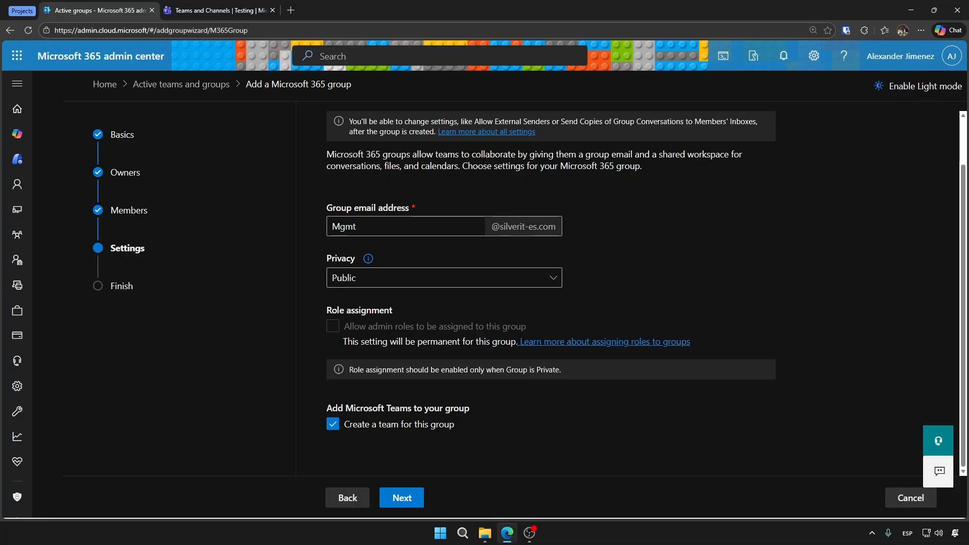
left_click(443, 278)
left_click(443, 322)
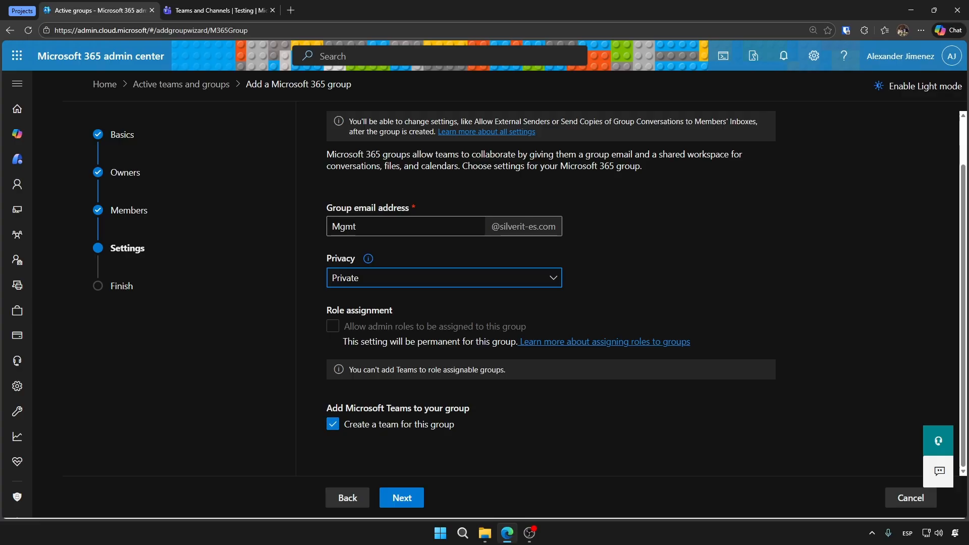
Turn off team creation for the group and allow admin roles to be assigned to it
left_click_drag(327, 408, 470, 407)
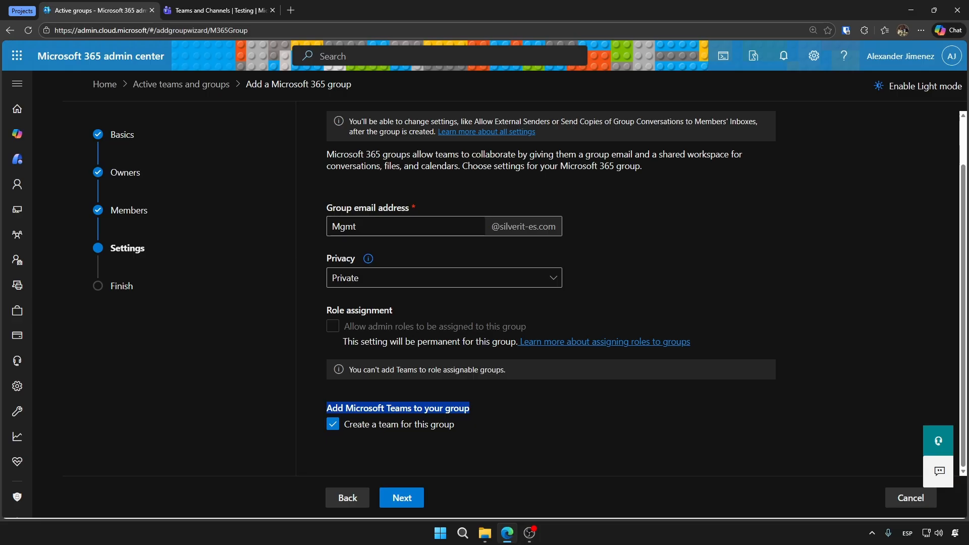
left_click_drag(327, 310, 392, 310)
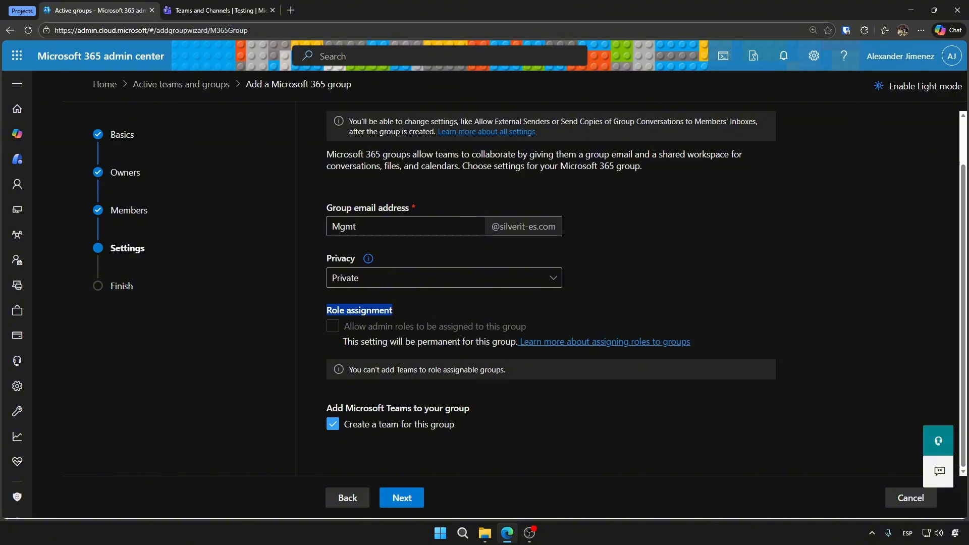
left_click(333, 424)
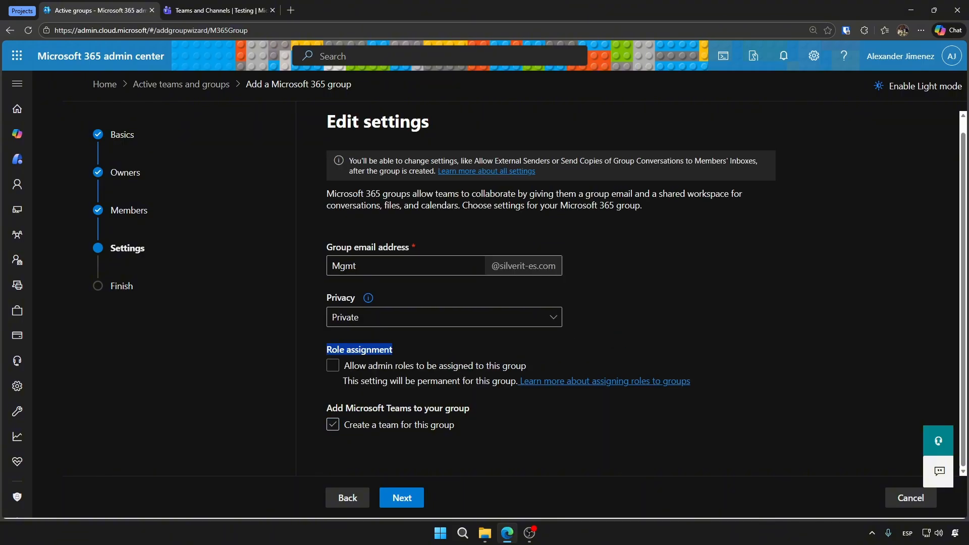
left_click(333, 393)
left_click(332, 365)
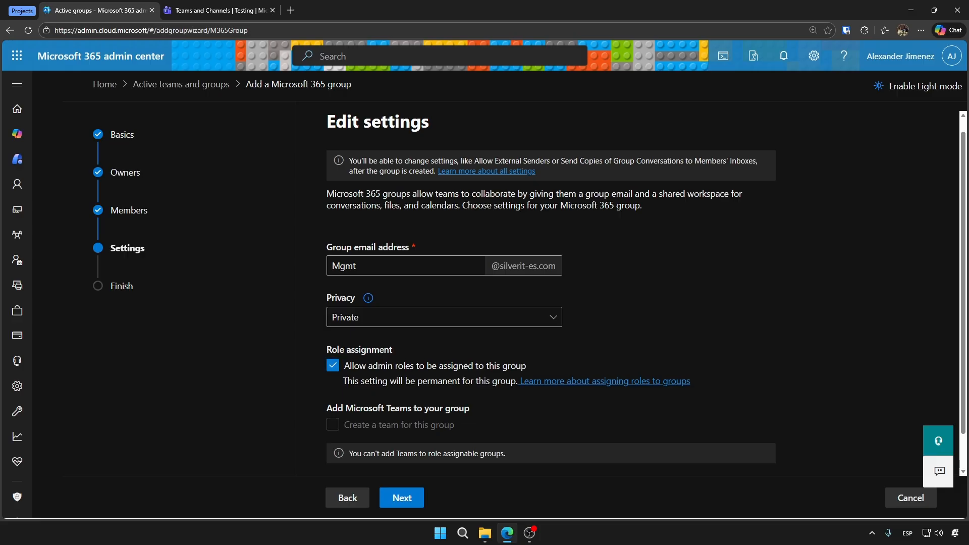
left_click_drag(506, 453, 348, 453)
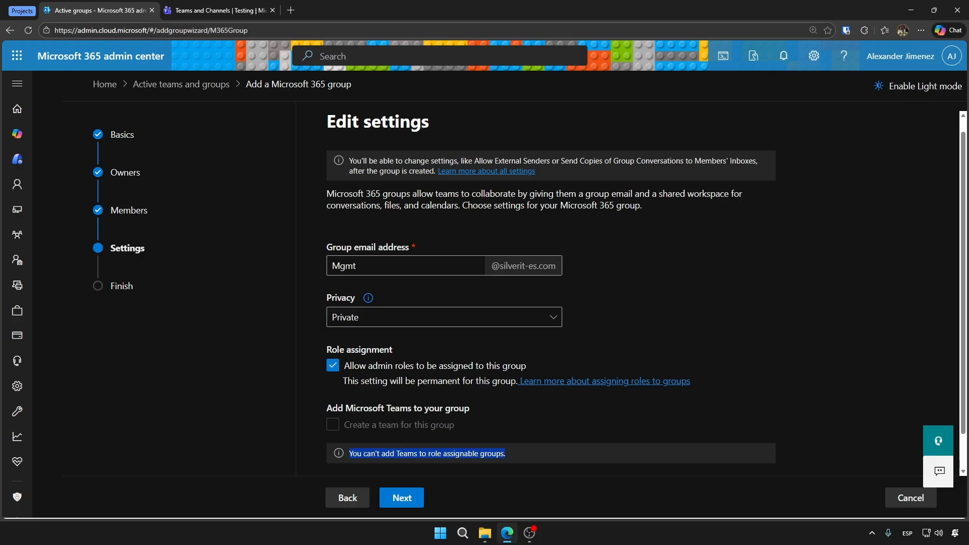
left_click(349, 453)
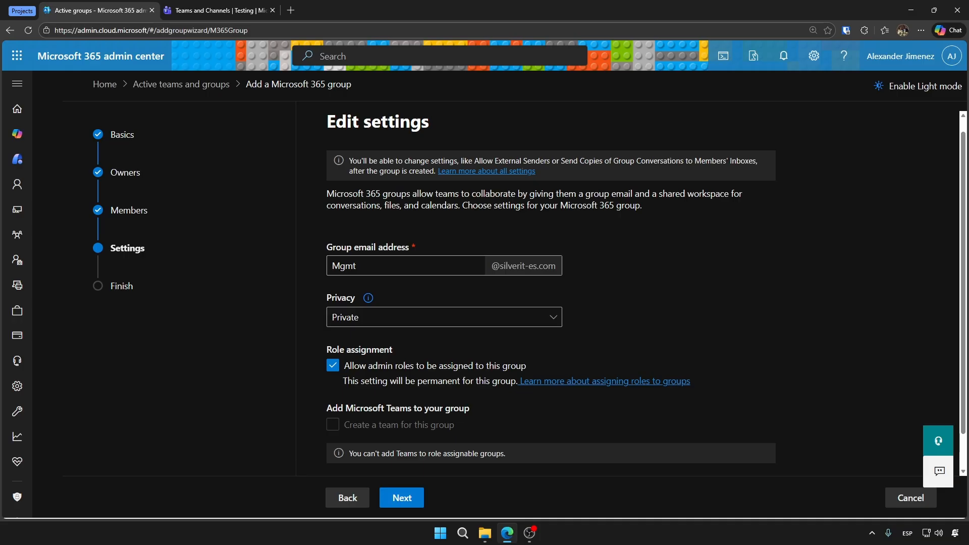
left_click_drag(326, 349, 392, 349)
left_click(392, 349)
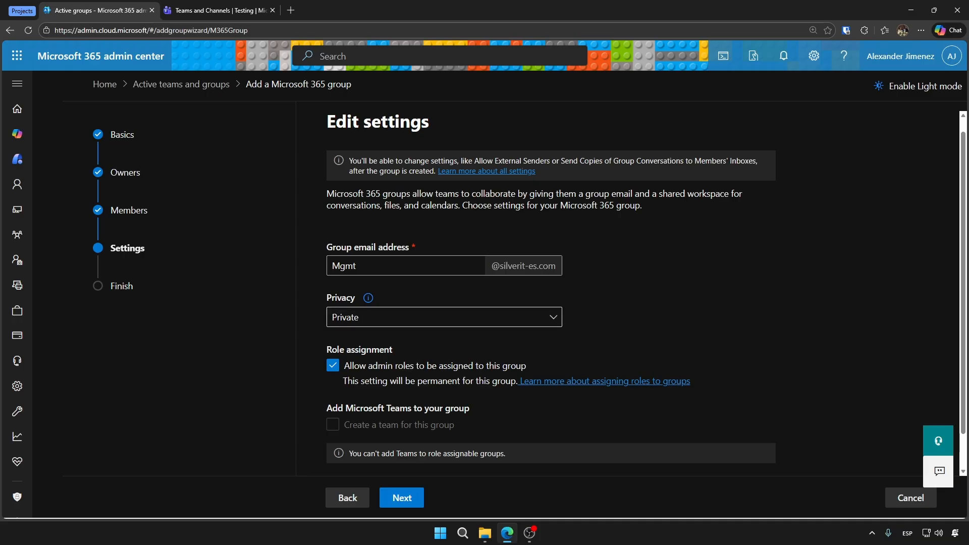
Try the Public privacy option to check role assignment, and return to Private with admin roles allowed
left_click(443, 317)
left_click(443, 338)
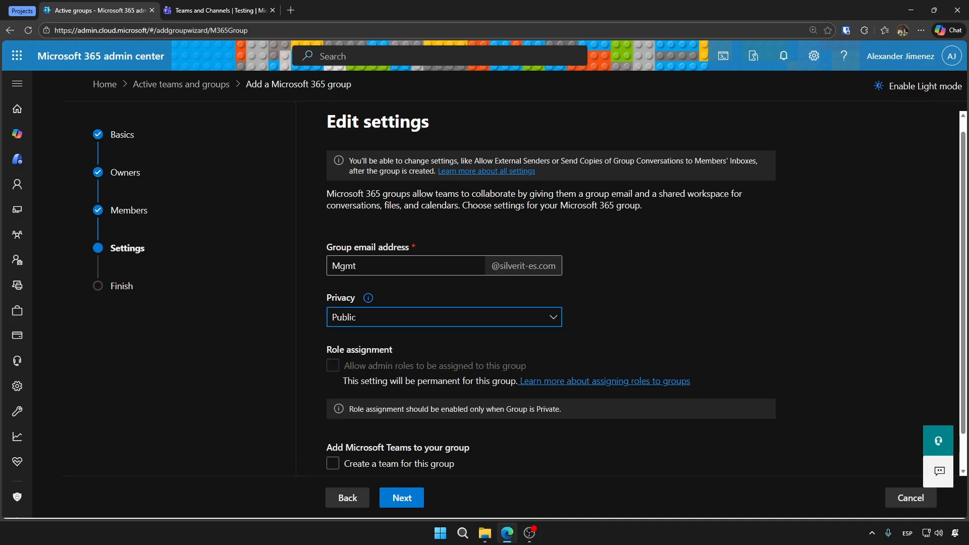
left_click_drag(327, 349, 392, 349)
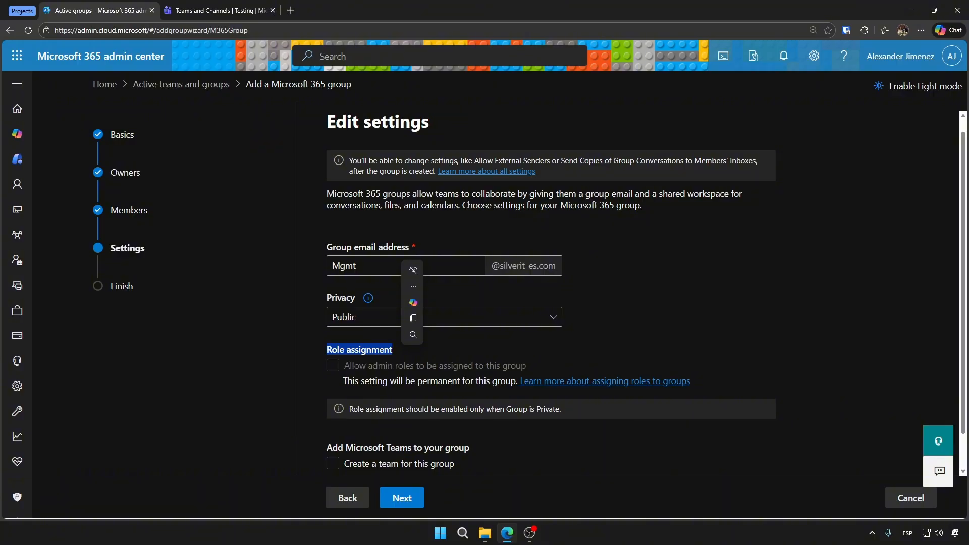
key("Escape")
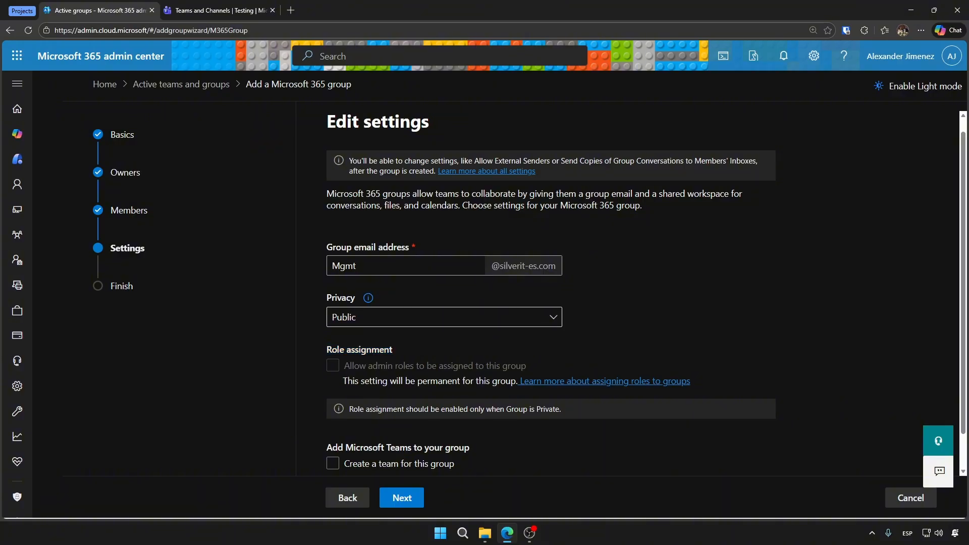
left_click(443, 317)
left_click(443, 361)
left_click(332, 366)
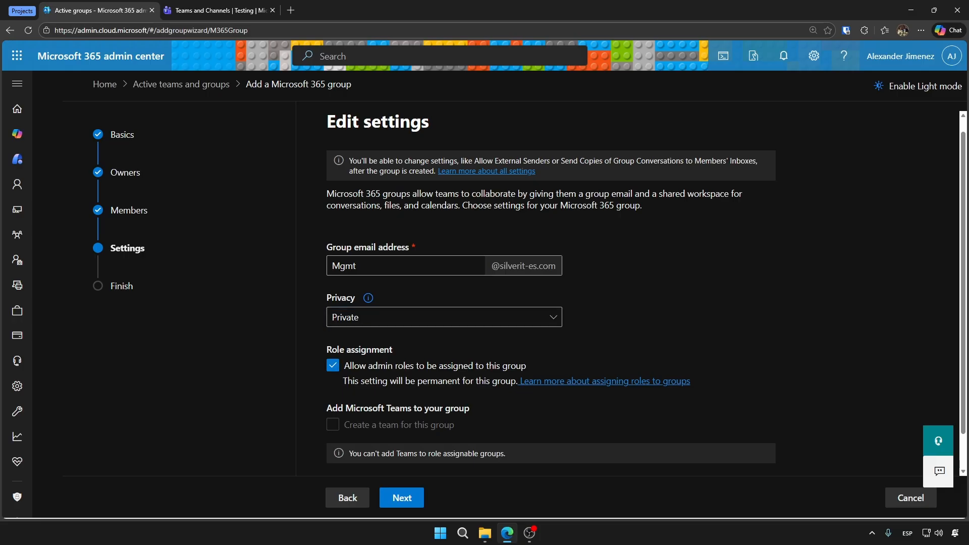
Disallow admin roles from being assigned to the group and enable creating a team for it
left_click(333, 365)
left_click_drag(327, 350, 392, 350)
left_click(384, 297)
left_click(332, 424)
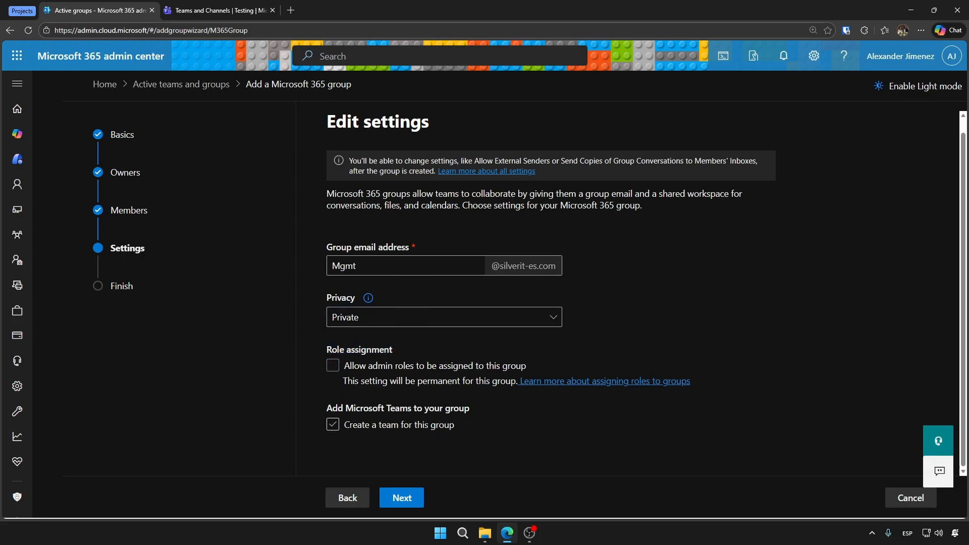
Turn off team creation for the group, create the Management group and close the wizard
left_click_drag(326, 408, 470, 408)
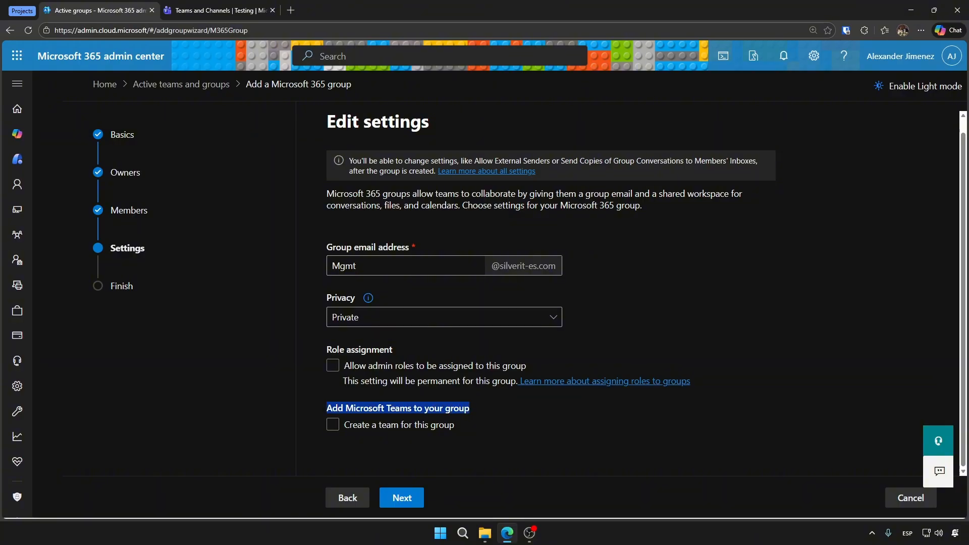
left_click(468, 408)
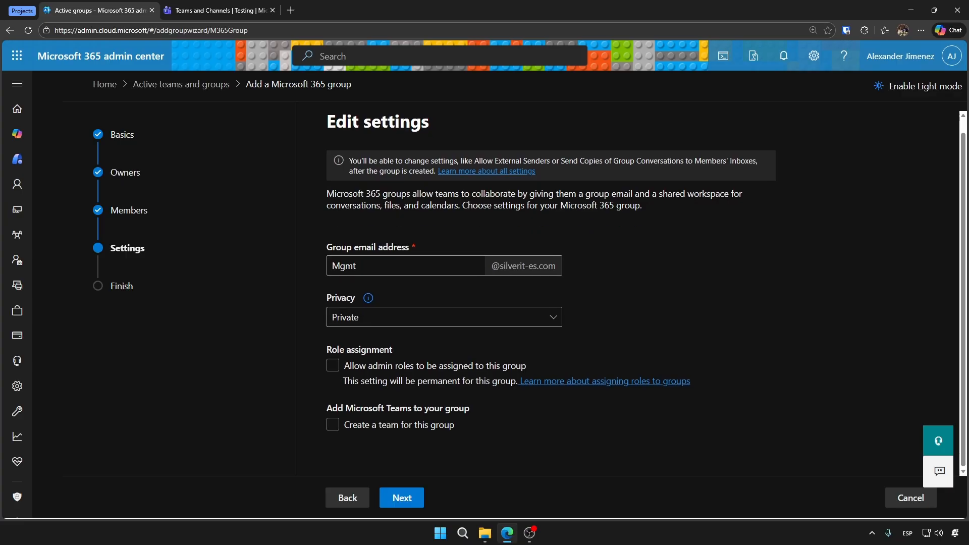
left_click(402, 498)
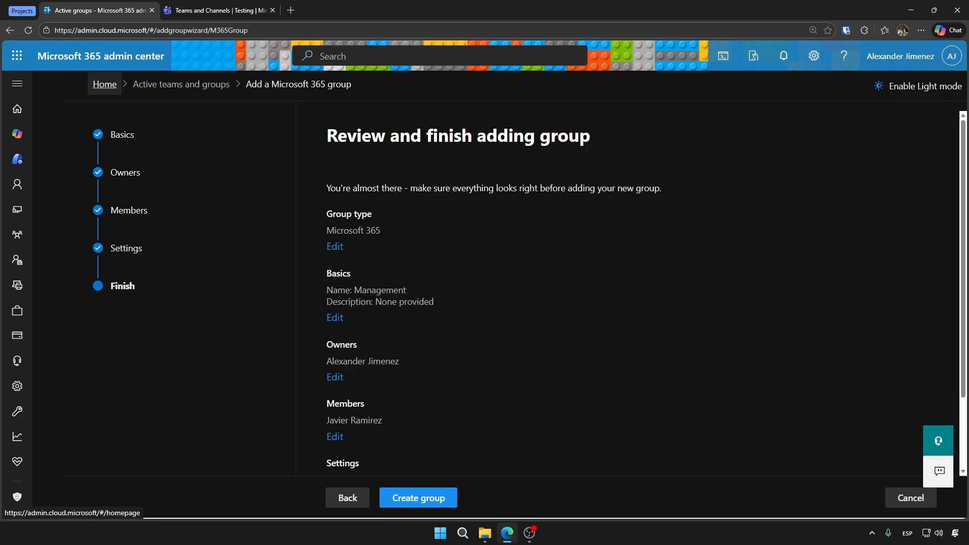
left_click(402, 498)
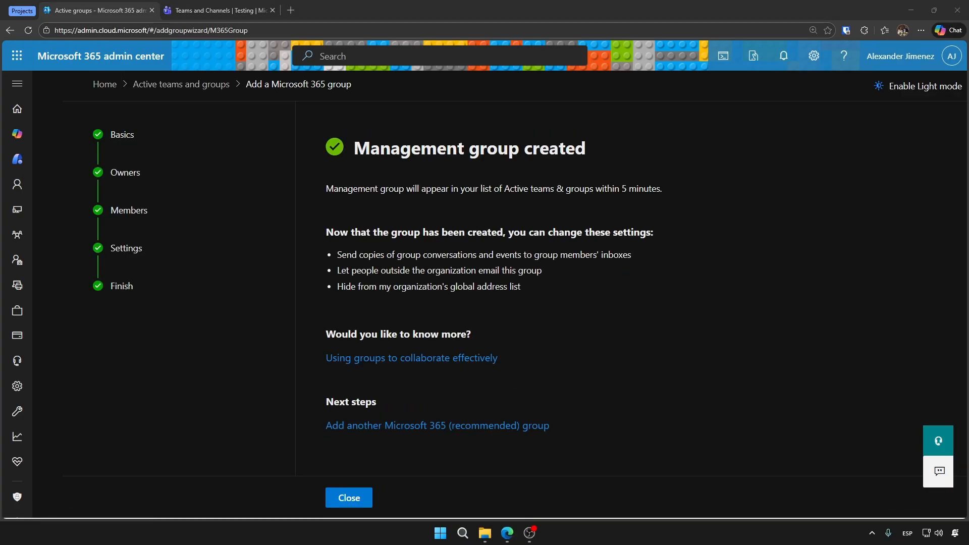
left_click(349, 498)
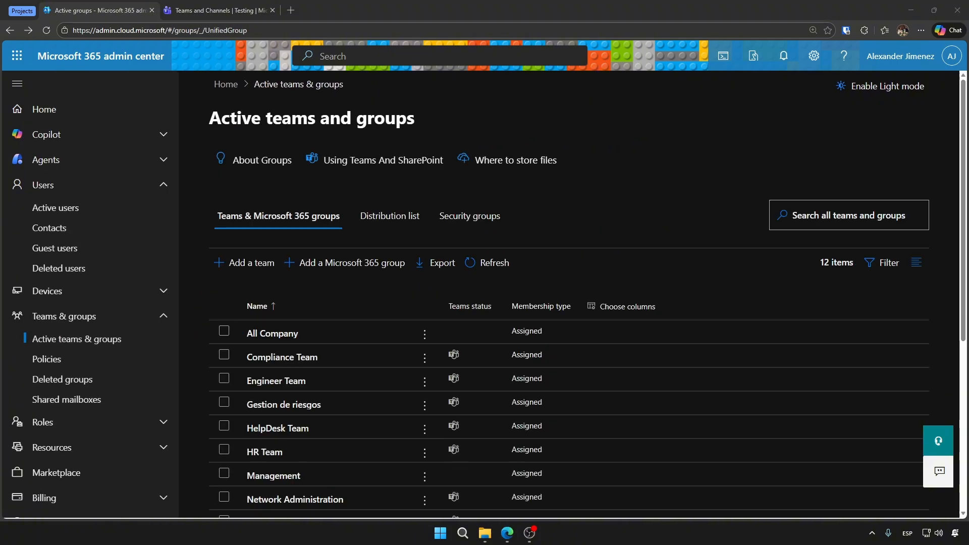
Open the Management group's details and review its general information and the option to add Microsoft Teams
scroll(273, 305, "down", 1)
left_click(273, 424)
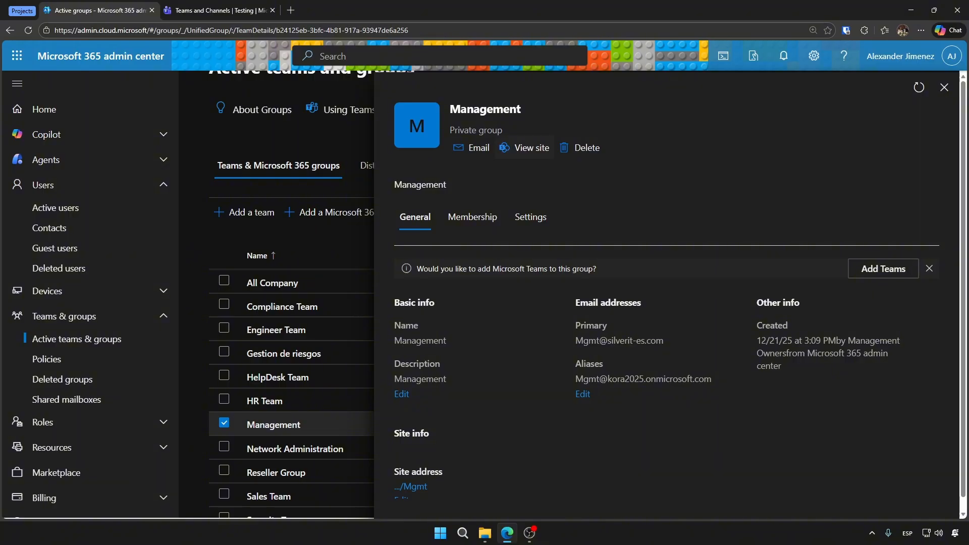
scroll(666, 303, "down", 1)
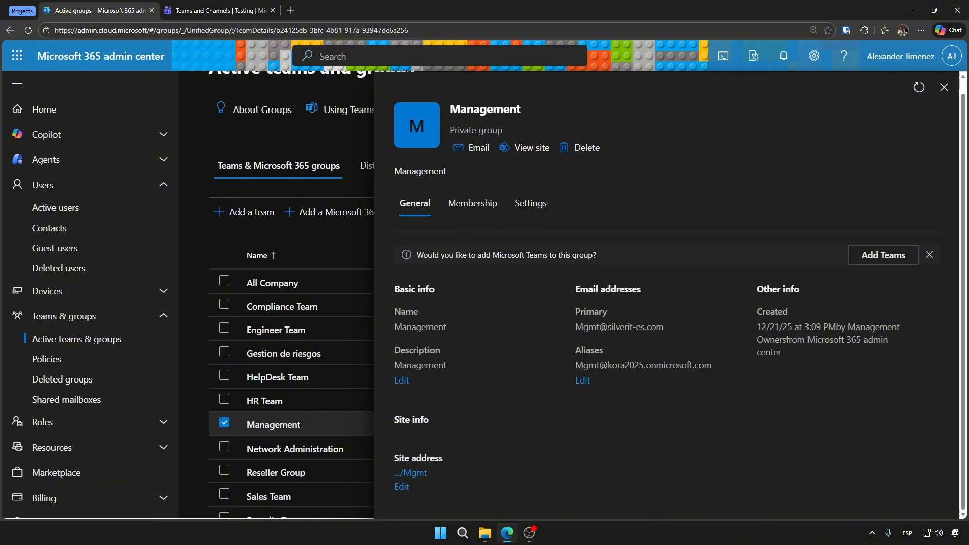
left_click_drag(403, 255, 596, 255)
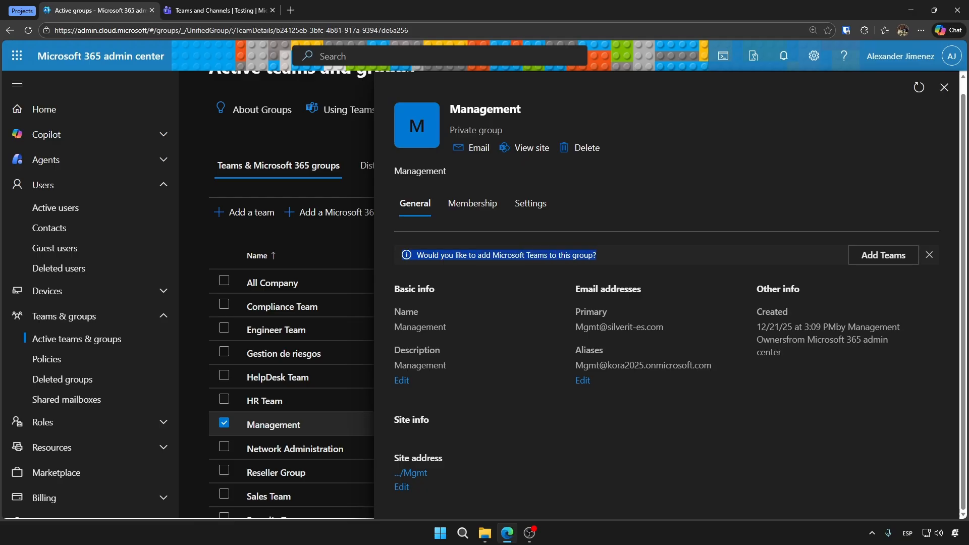
left_click(596, 255)
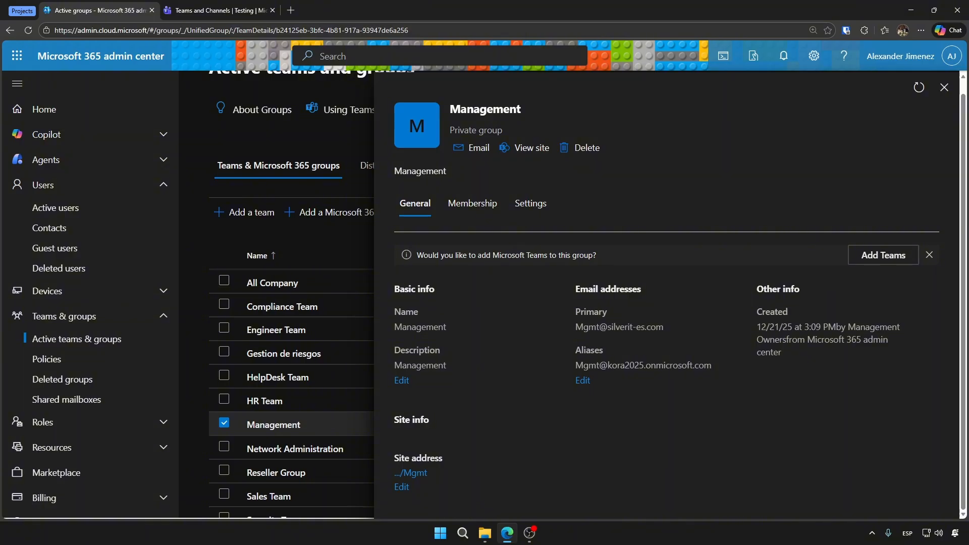
left_click_drag(597, 255, 417, 255)
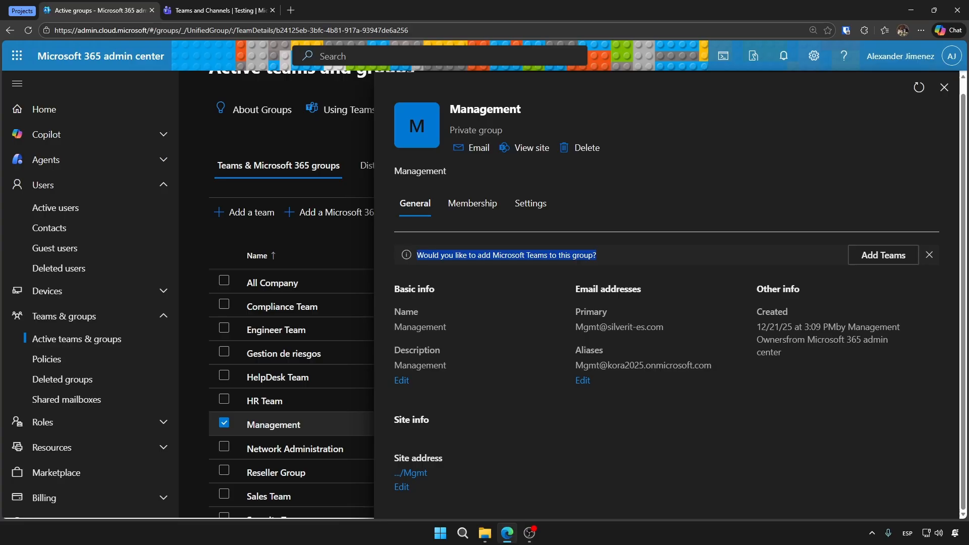
left_click(506, 254)
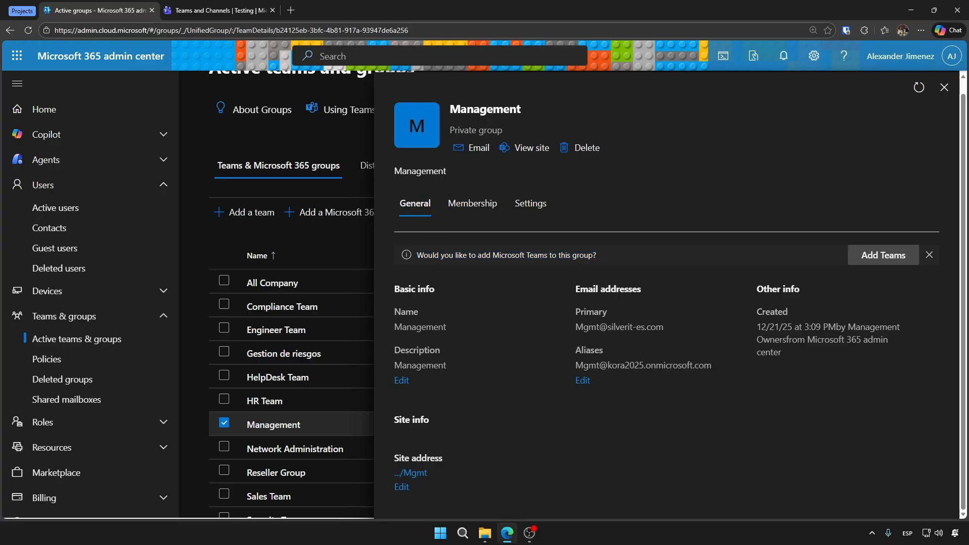
Look through the Management group's general, membership and settings pages, and close its details
left_click(882, 255)
left_click(472, 216)
left_click(414, 217)
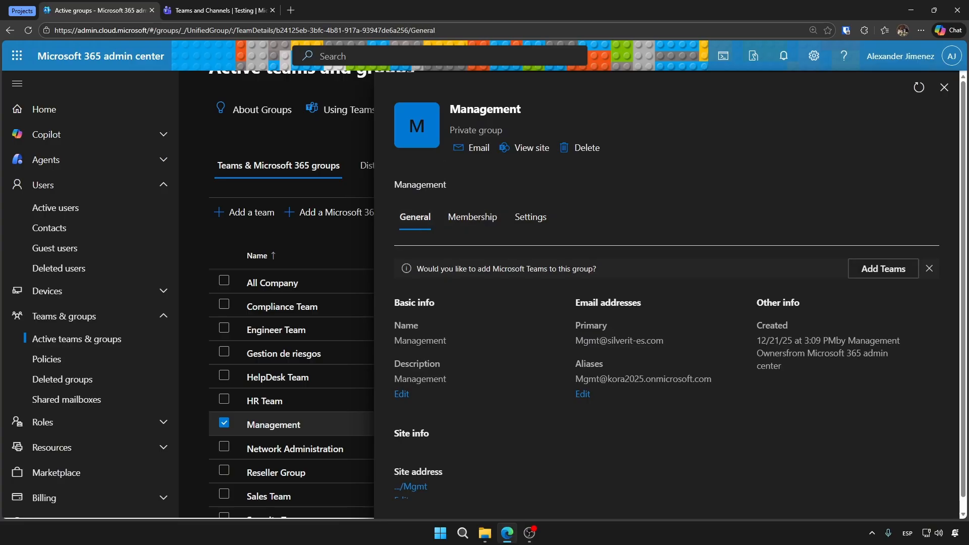
left_click_drag(596, 269, 417, 268)
left_click(417, 269)
scroll(680, 295, "down", 1)
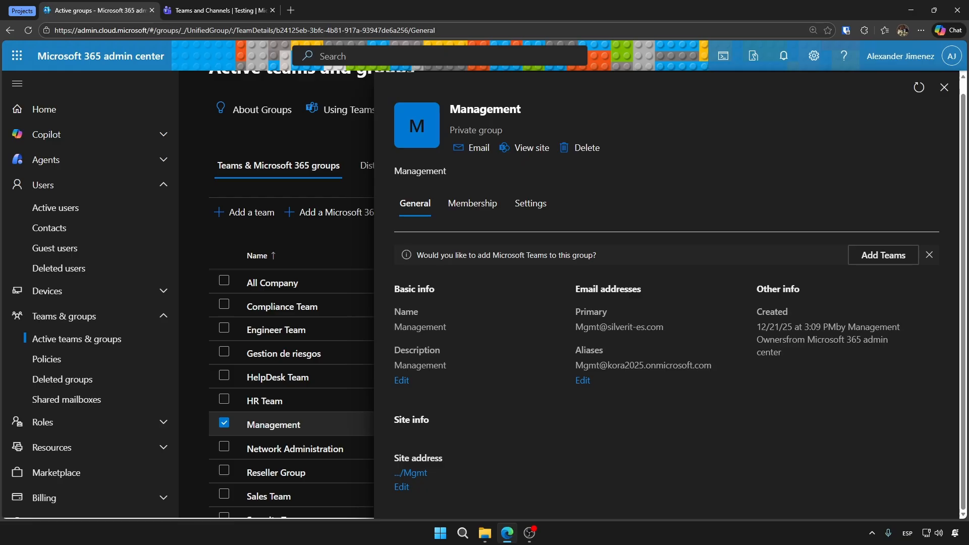
left_click(472, 202)
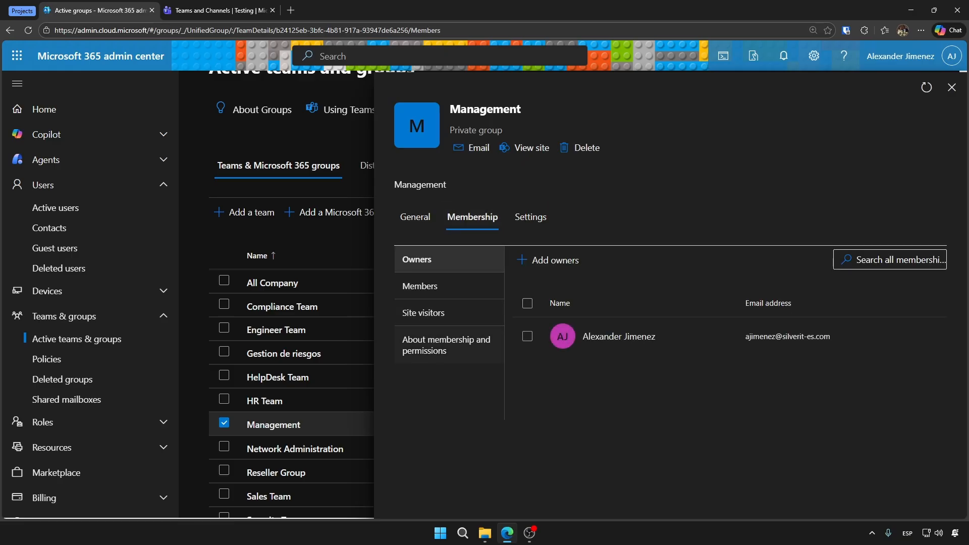
left_click(530, 217)
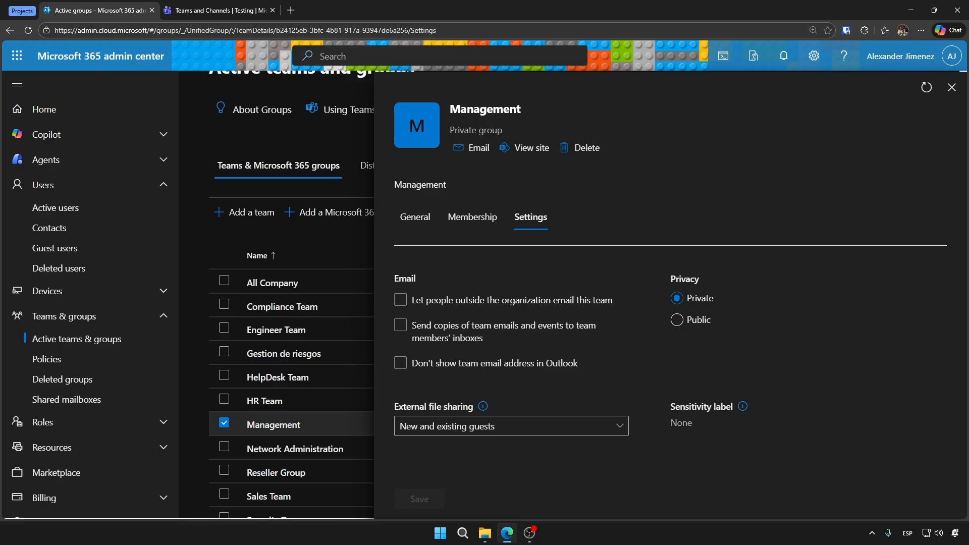
left_click(415, 216)
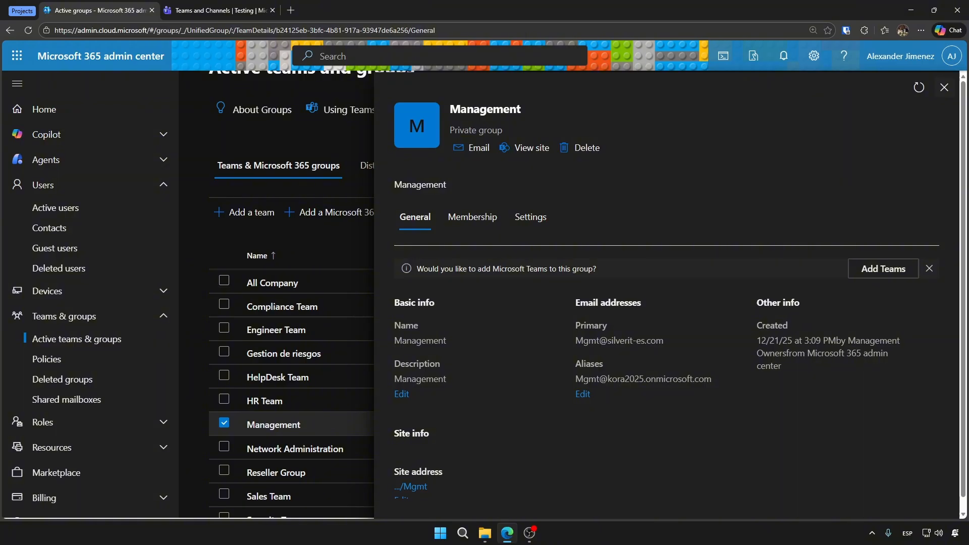
left_click(944, 87)
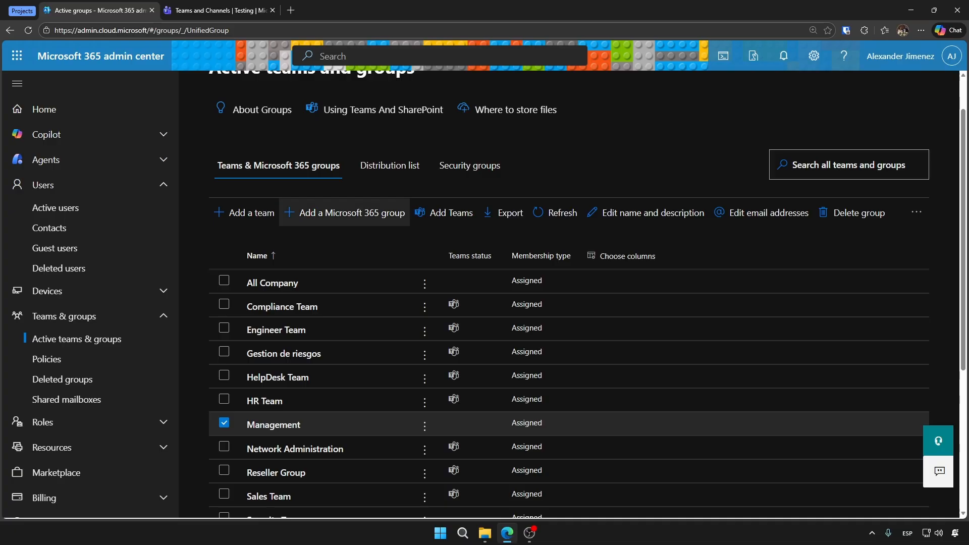
Deselect the Management group and view the organization's distribution lists
left_click(224, 423)
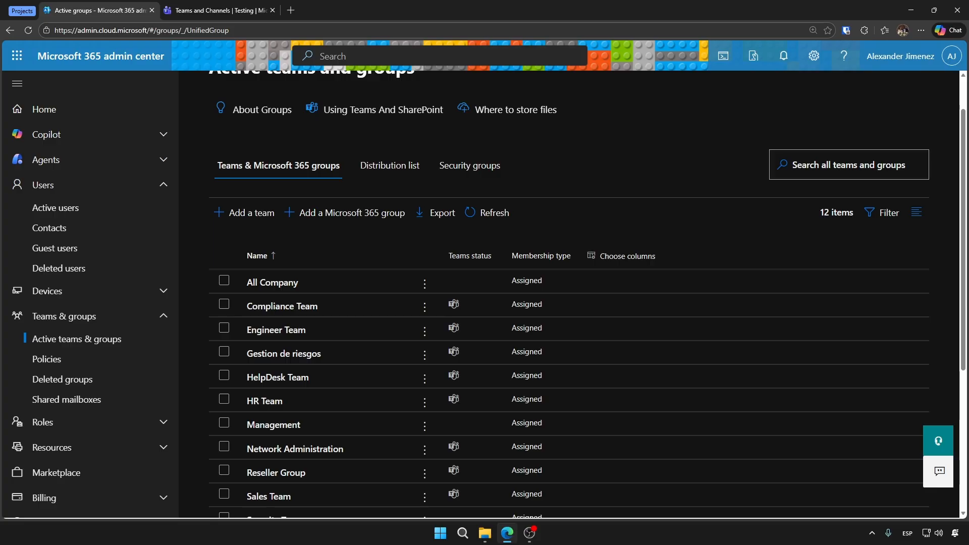
left_click(333, 256)
scroll(568, 293, "up", 1)
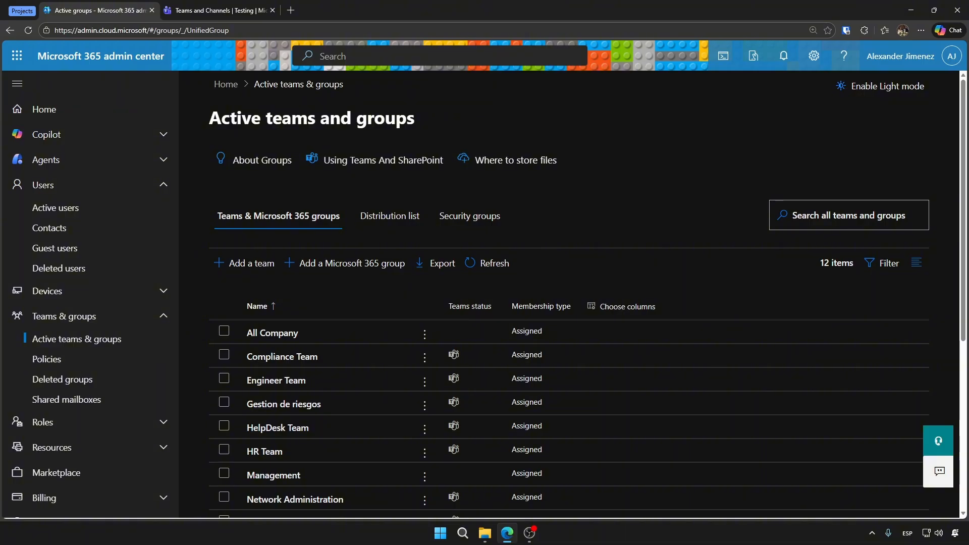
left_click(390, 215)
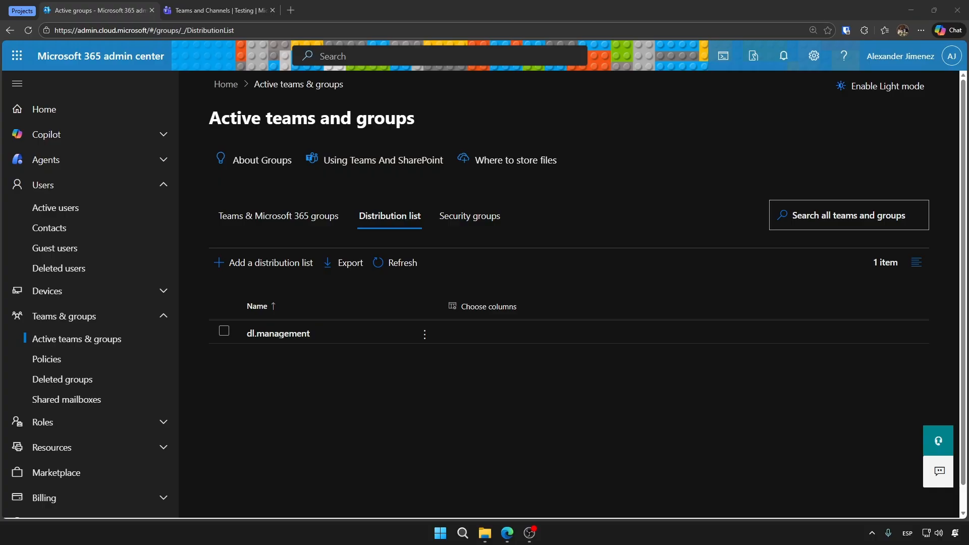
Delete the Management group from the Teams and Microsoft 365 groups, reading the restore notice before confirming
left_click(278, 215)
scroll(272, 306, "down", 2)
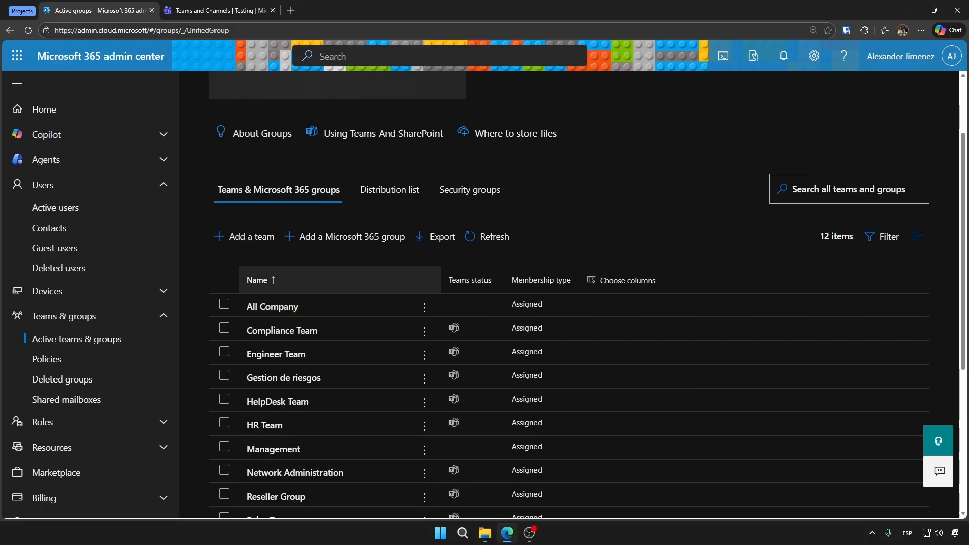
scroll(272, 328, "down", 1)
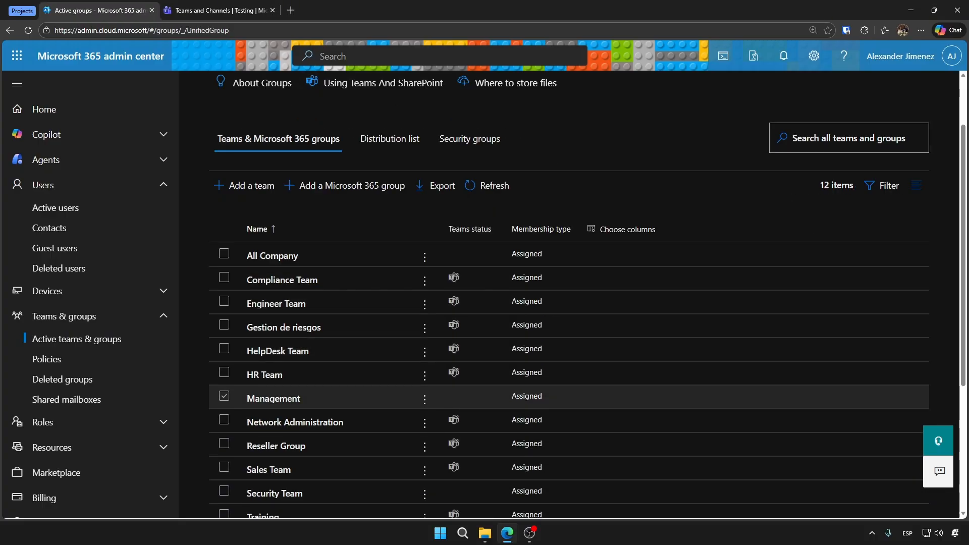
left_click(224, 396)
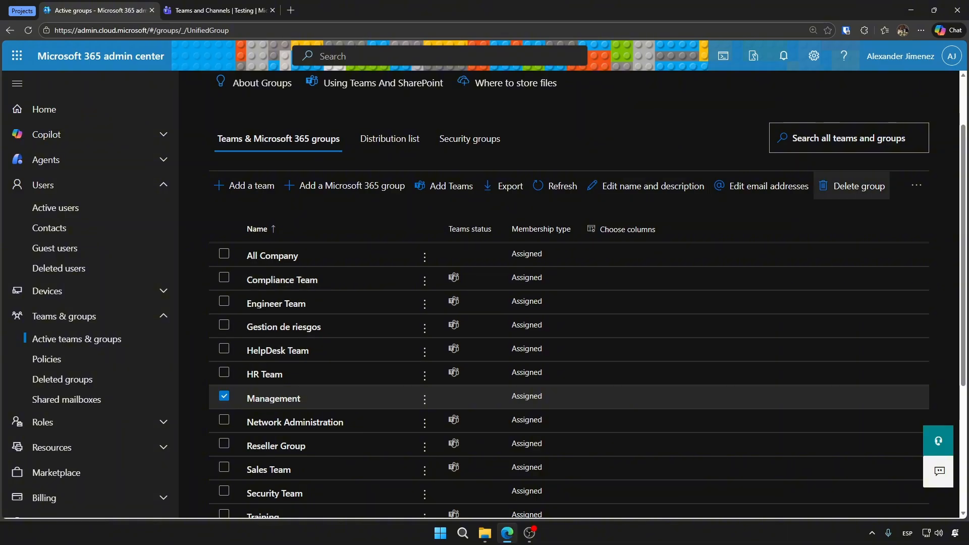
left_click(852, 186)
triple_click(775, 219)
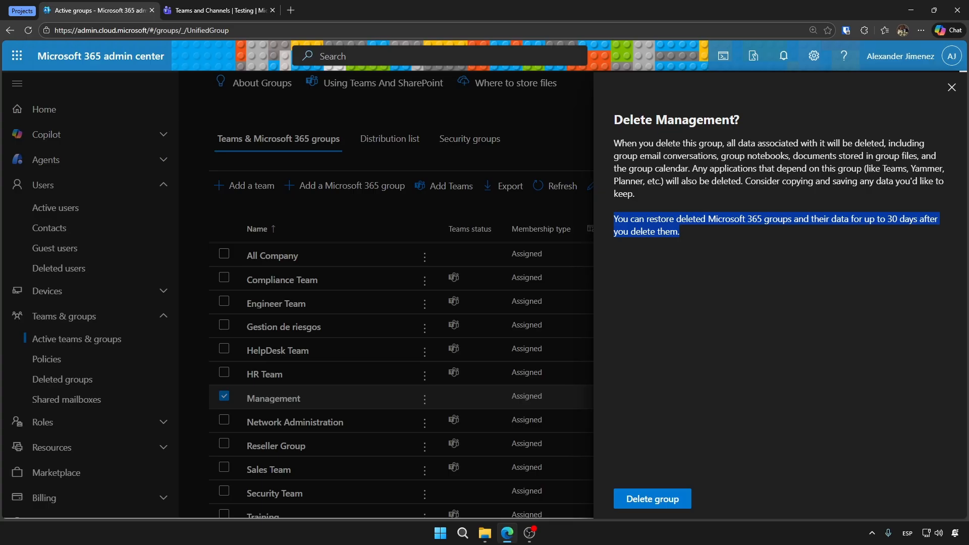
left_click(652, 499)
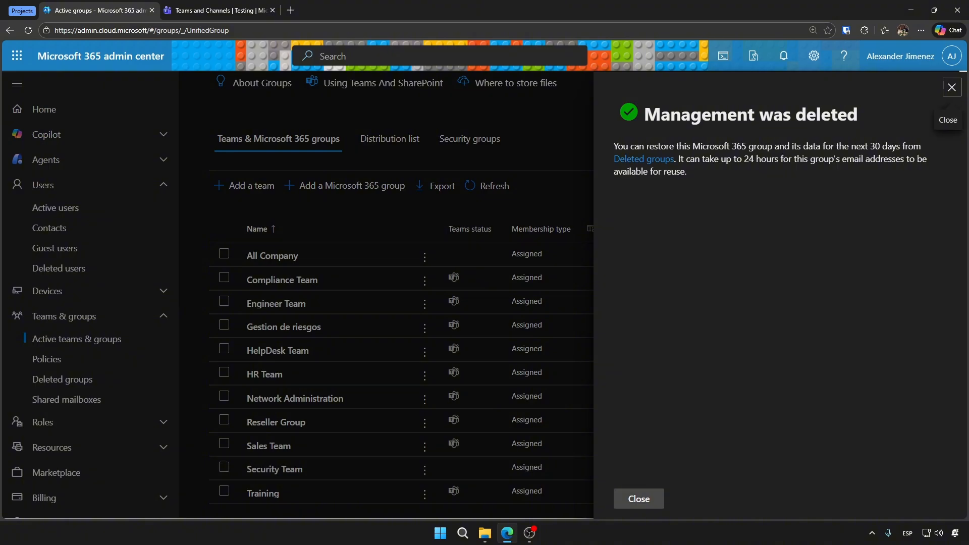
left_click(639, 499)
Refresh the deleted groups and restore the Management group
scroll(639, 498, "down", 4)
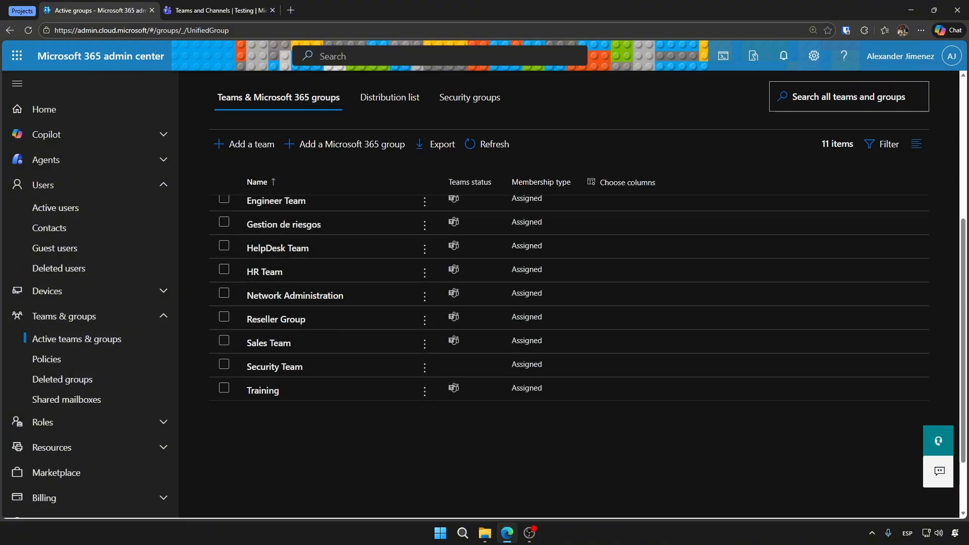
scroll(569, 303, "up", 2)
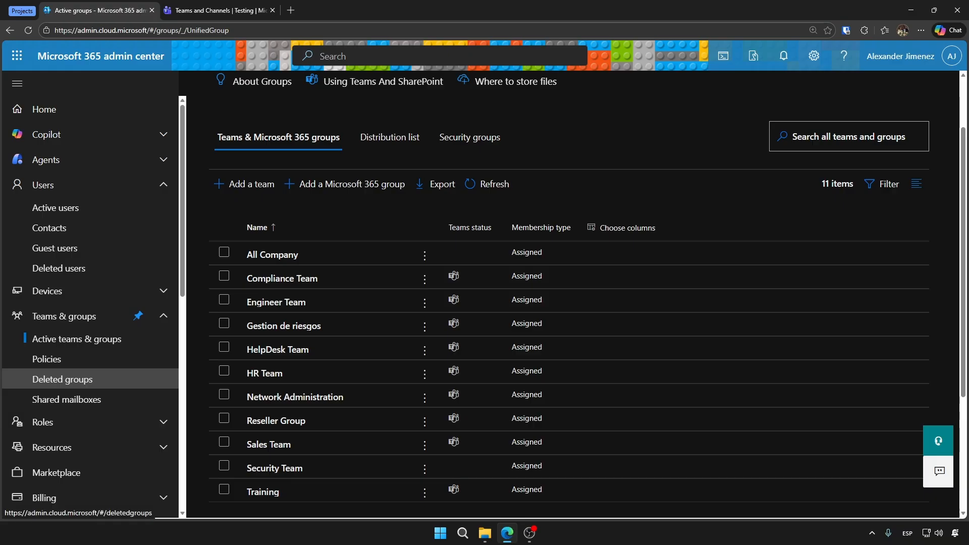
left_click(62, 379)
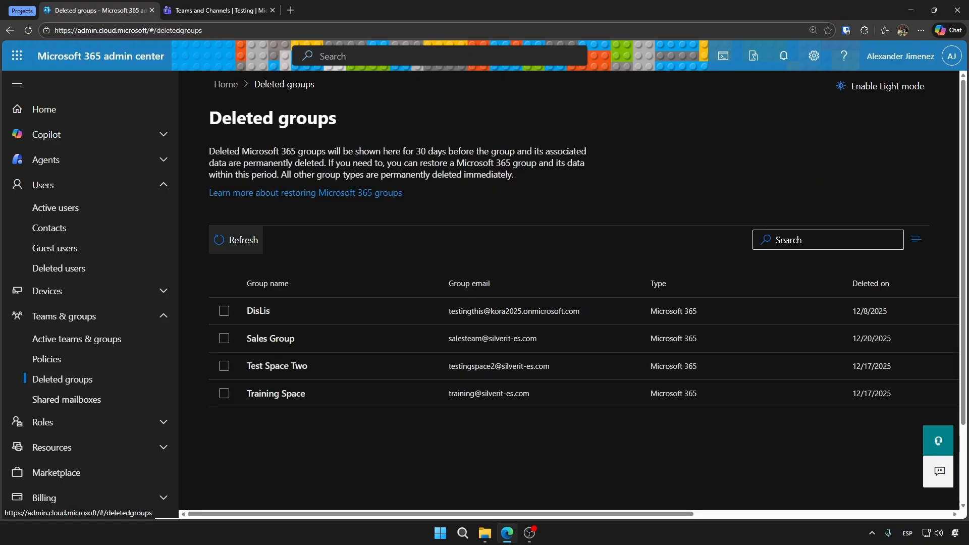
left_click(235, 240)
left_click(223, 338)
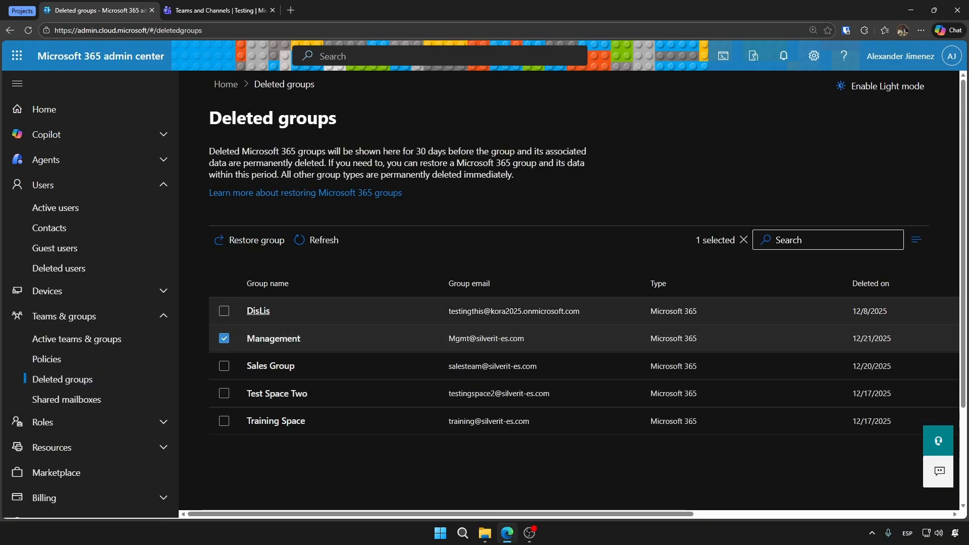
left_click(251, 239)
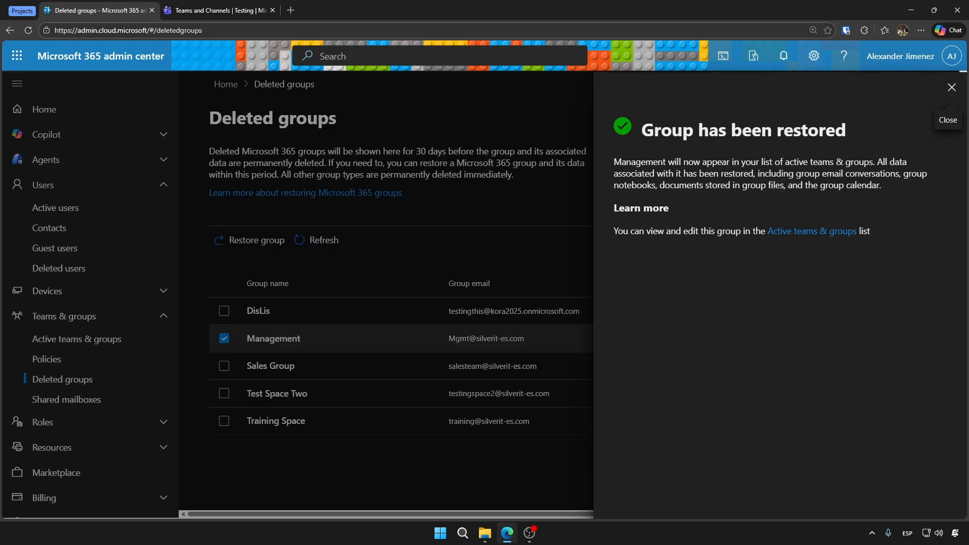
left_click(952, 87)
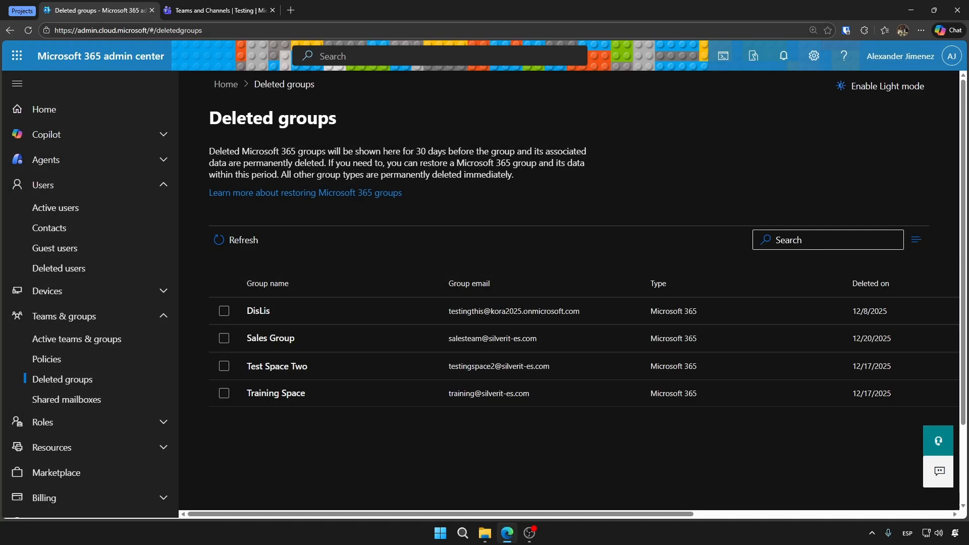
Check the active teams and groups for the restored Management group
left_click(76, 339)
scroll(383, 393, "down", 2)
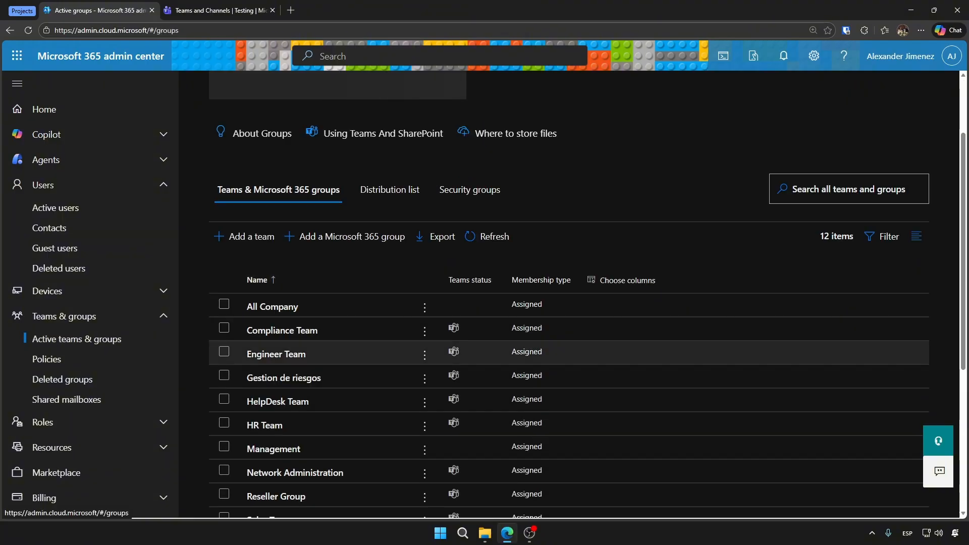
scroll(283, 452, "up", 2)
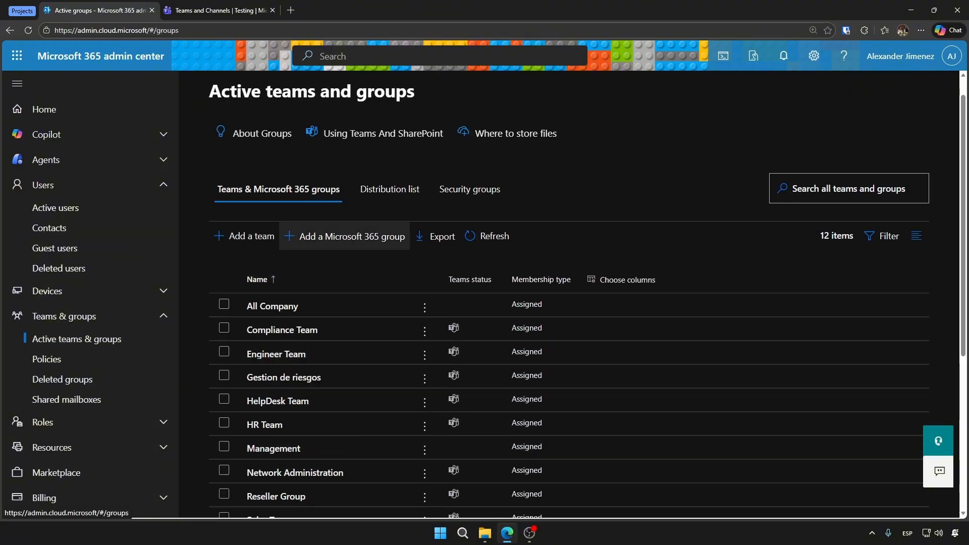
Start adding a distribution list and name it marketing
left_click(389, 290)
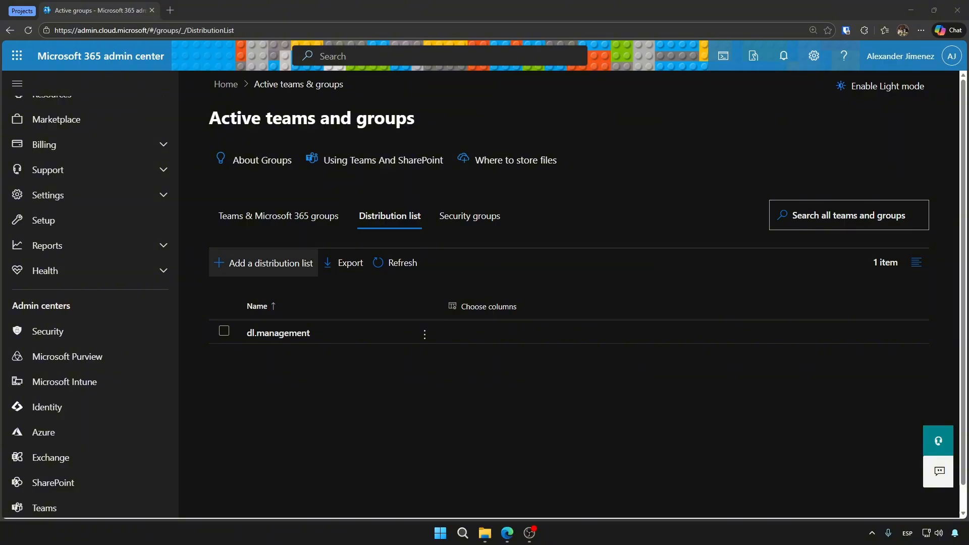
left_click(271, 263)
type("marketing")
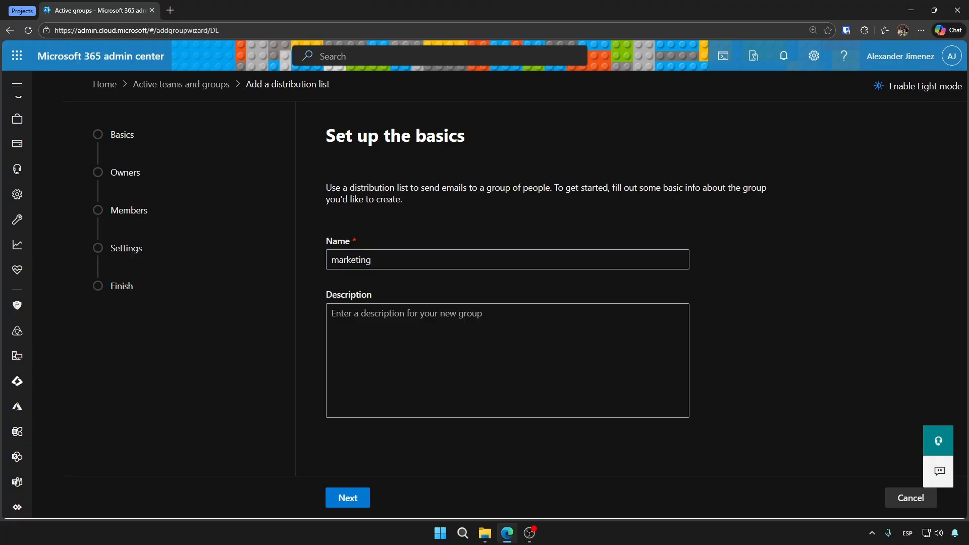
Assign the signed-in administrator as owner of the marketing distribution list and add one member
left_click(347, 497)
left_click(365, 270)
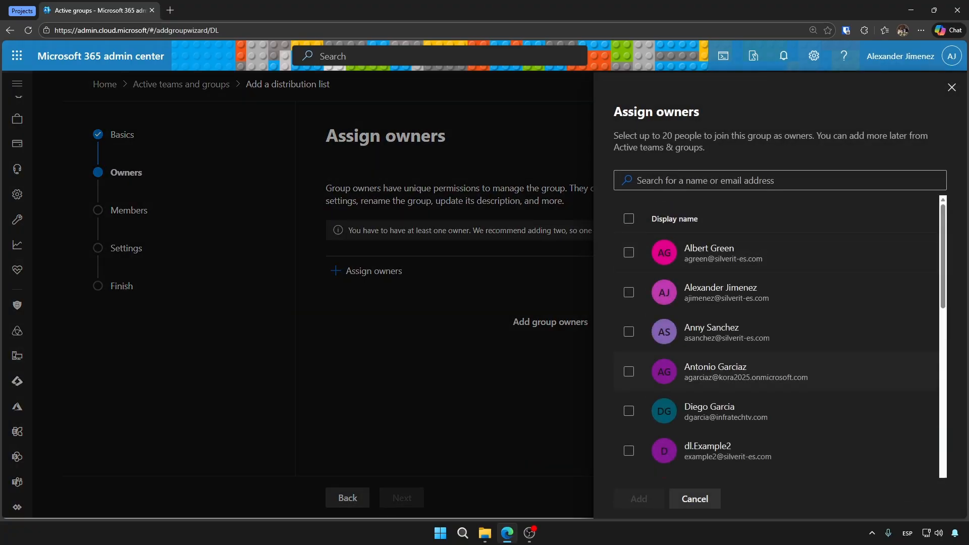
left_click(629, 292)
left_click(639, 498)
left_click(402, 498)
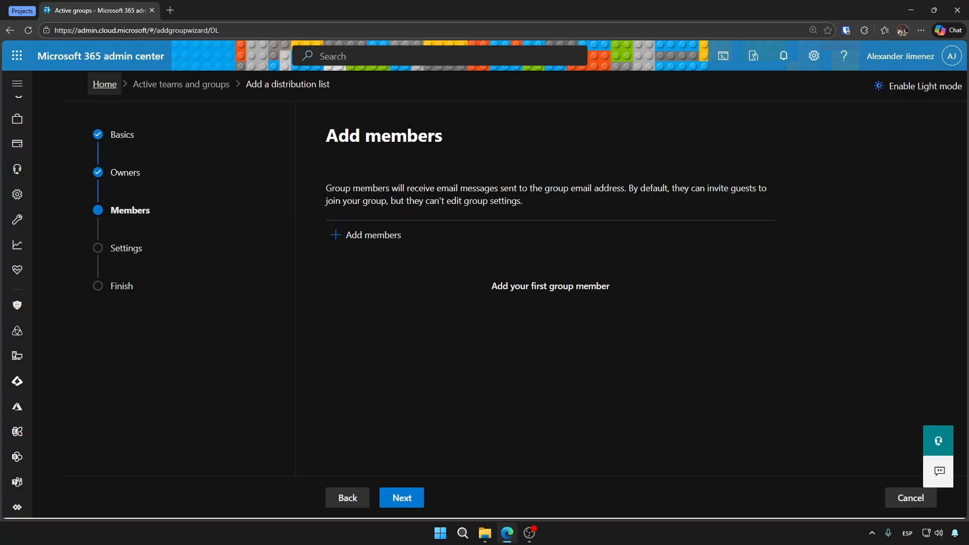
left_click(366, 235)
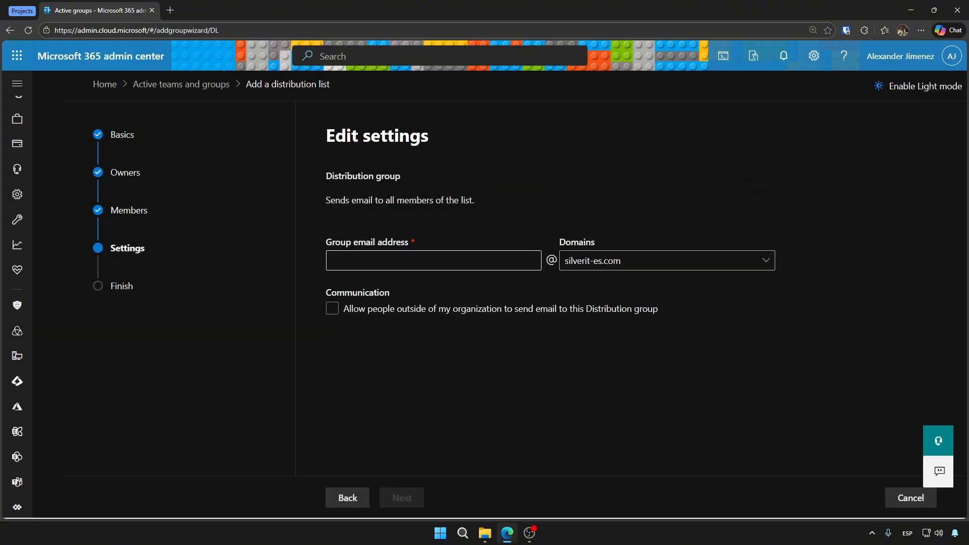
Set the group email alias to marketing on the silverit-es.com domain, keeping email from outside the organization disallowed
type("marketing")
left_click(666, 261)
left_click(593, 328)
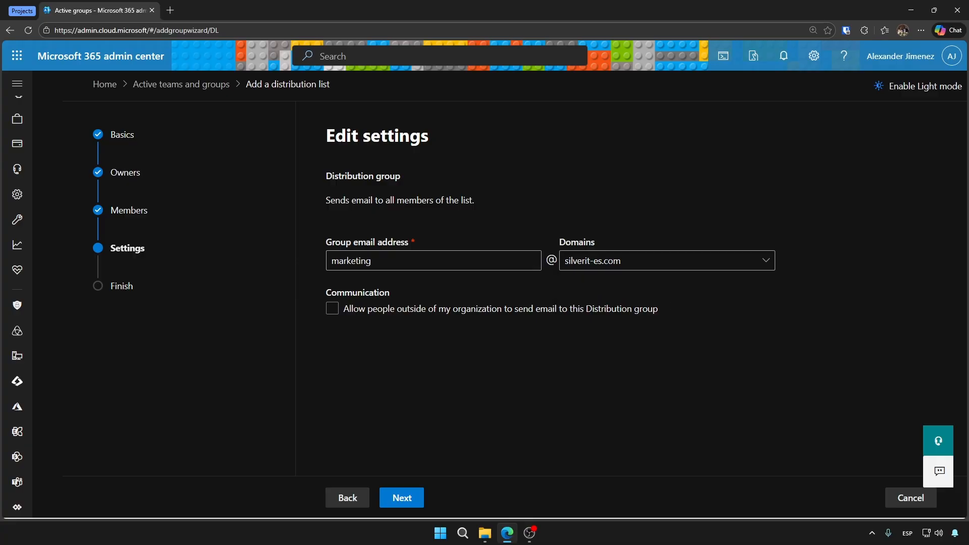
left_click(666, 260)
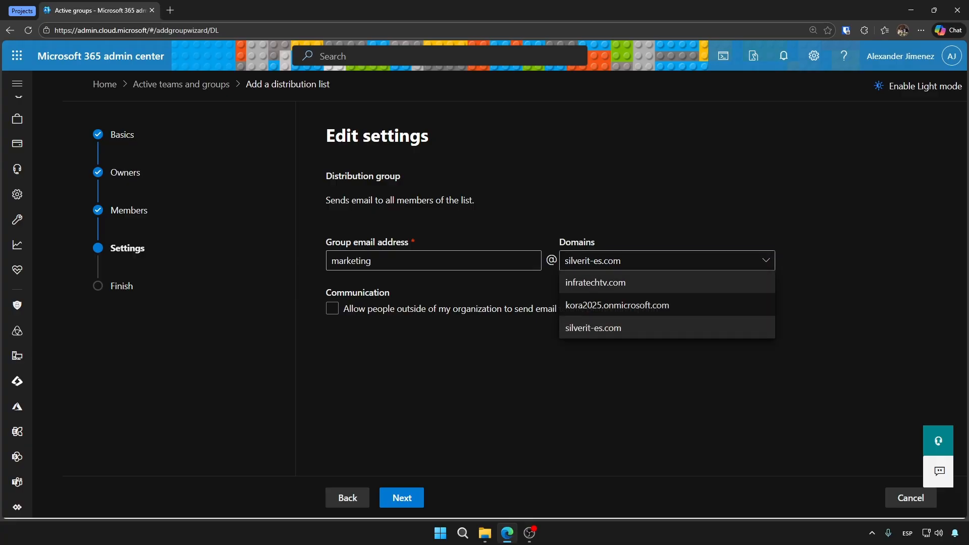
left_click(593, 328)
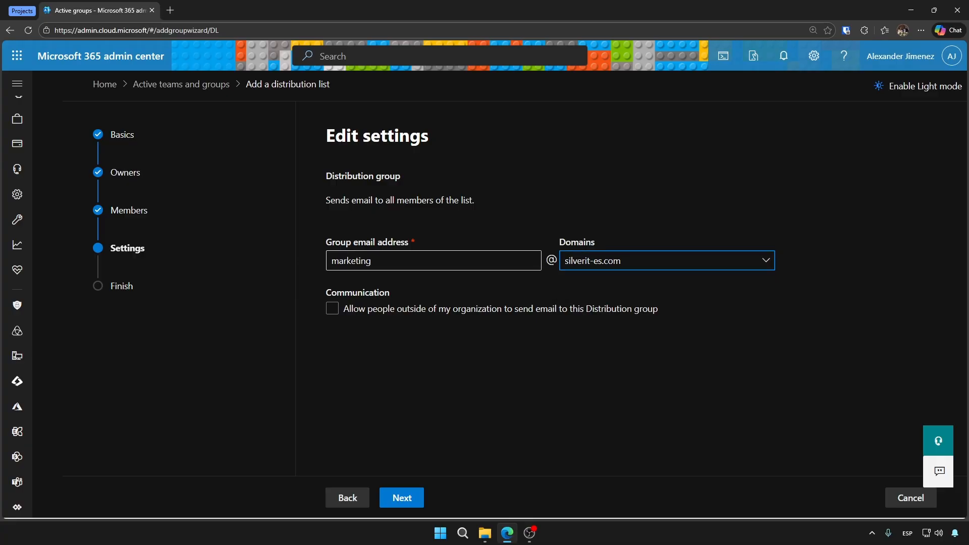
left_click(332, 308)
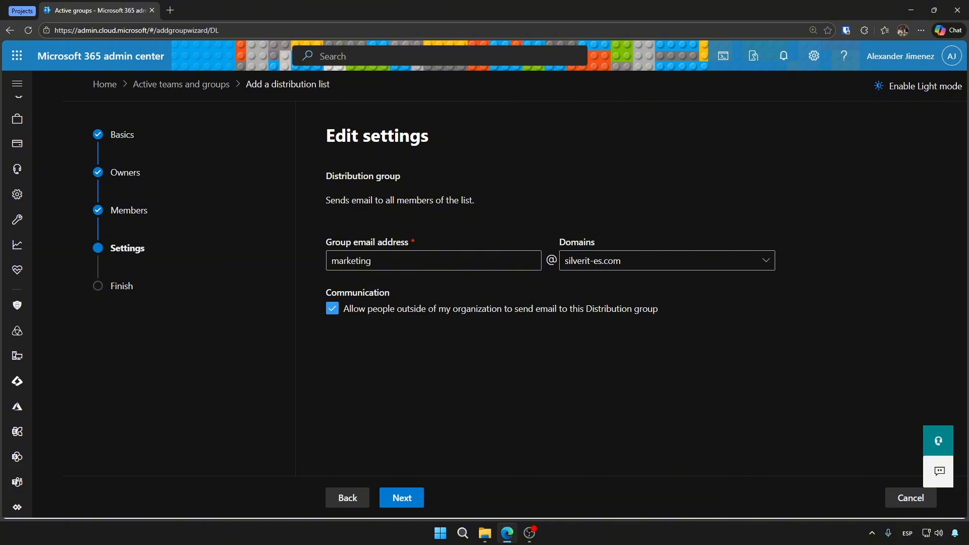
left_click(332, 308)
Create the distribution list with the reviewed settings and close the wizard
left_click(402, 497)
left_click(417, 497)
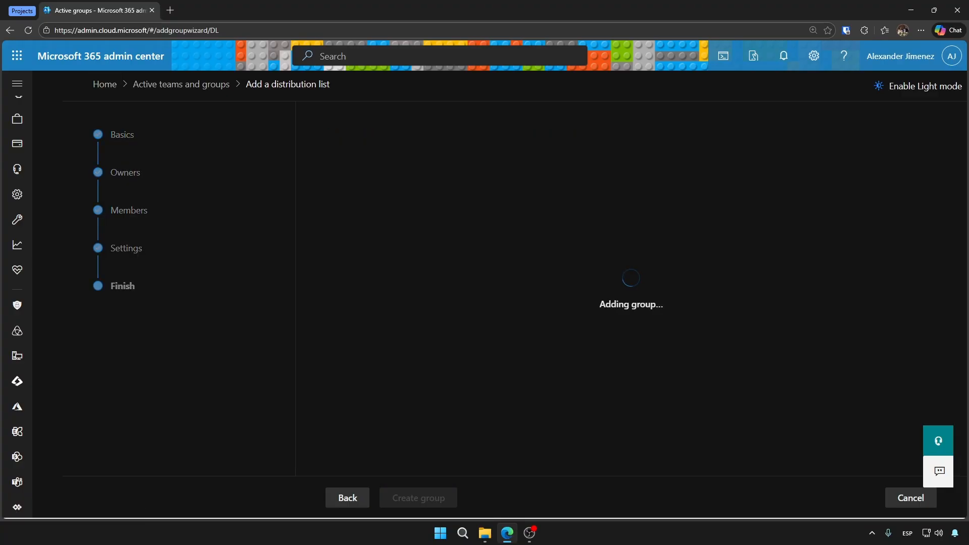
left_click(348, 497)
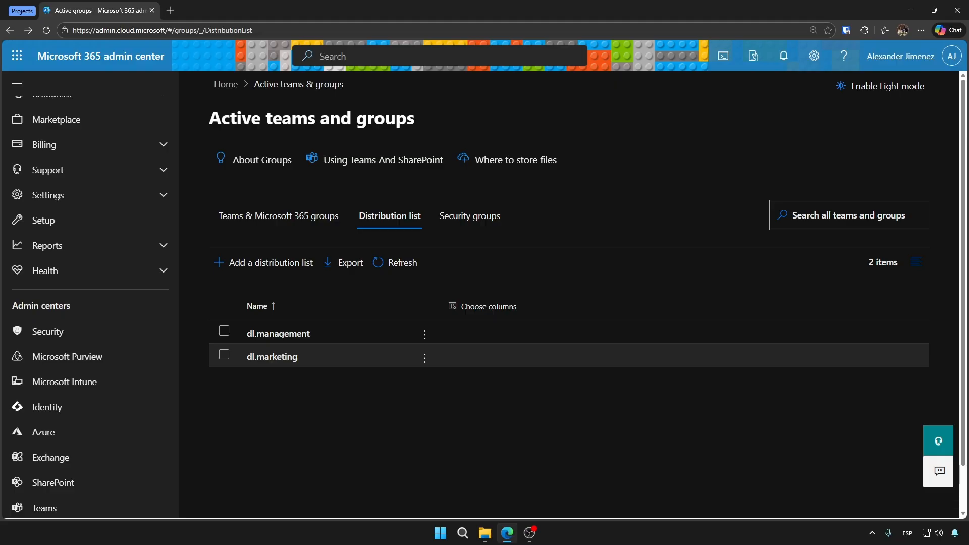
Review the general information, members and settings of the dl.marketing distribution list
left_click(272, 356)
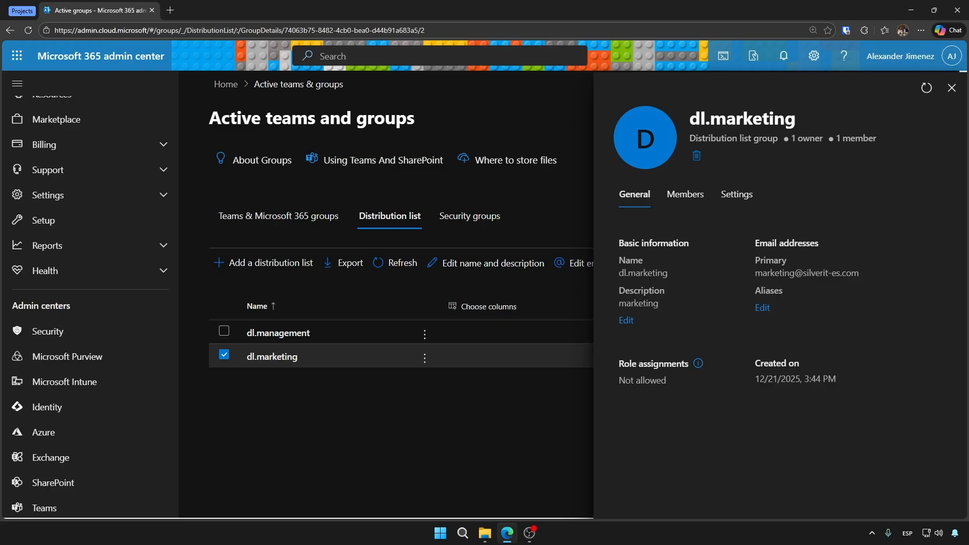
left_click(684, 194)
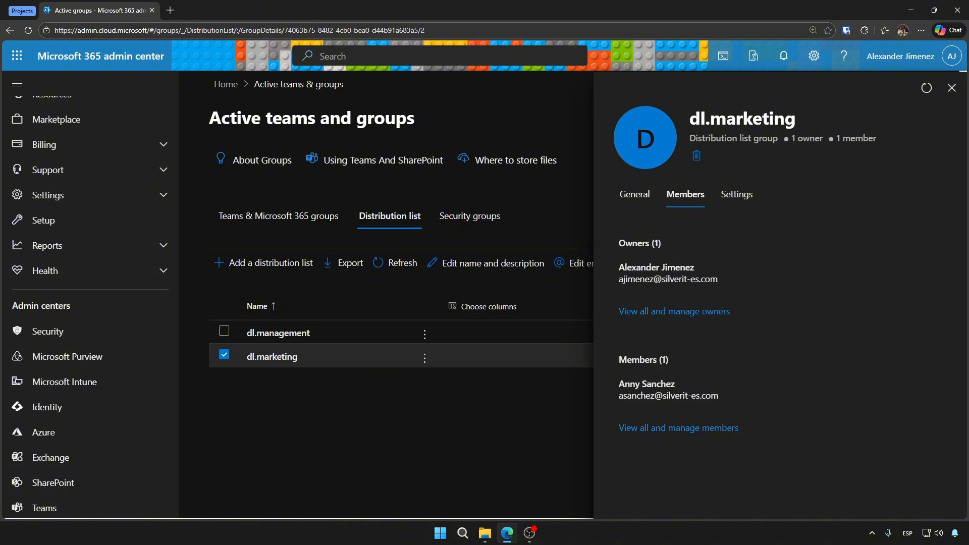
left_click(736, 193)
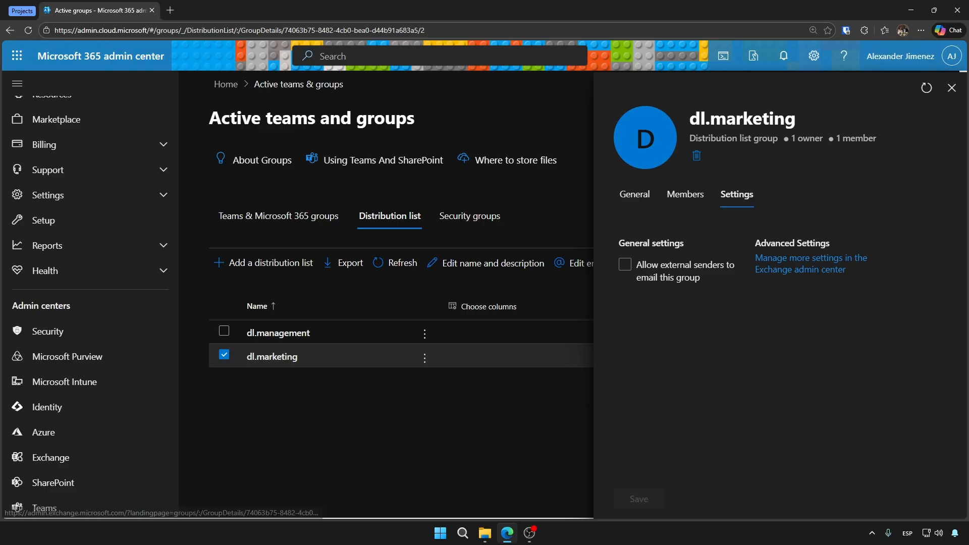
left_click(952, 88)
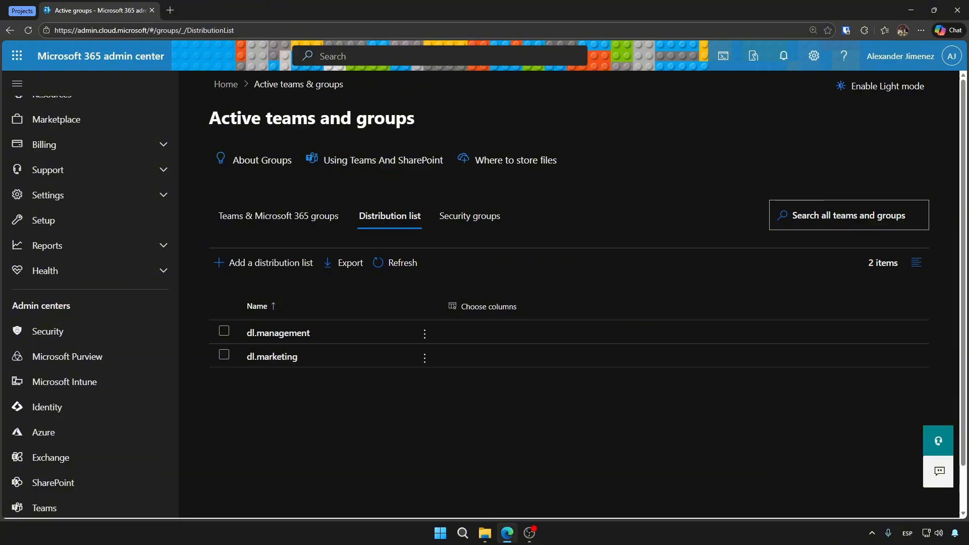
Start adding a security group named Admin-MS without a description, and copy its name
scroll(91, 303, "up", 5)
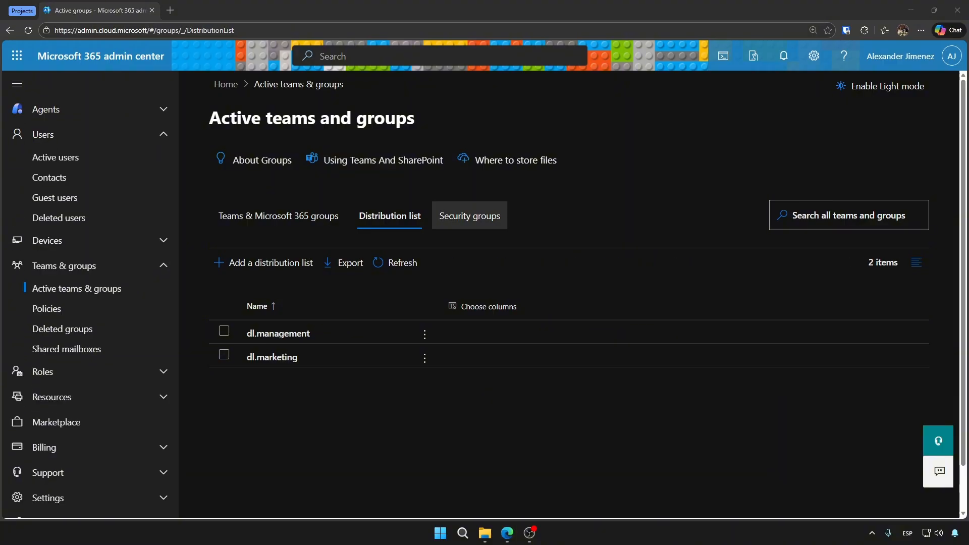
left_click(469, 216)
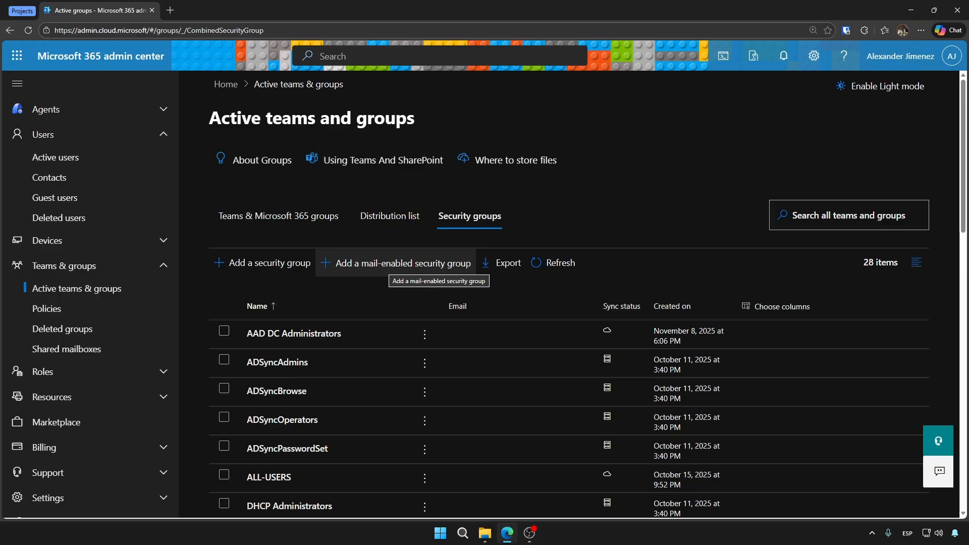
left_click(262, 262)
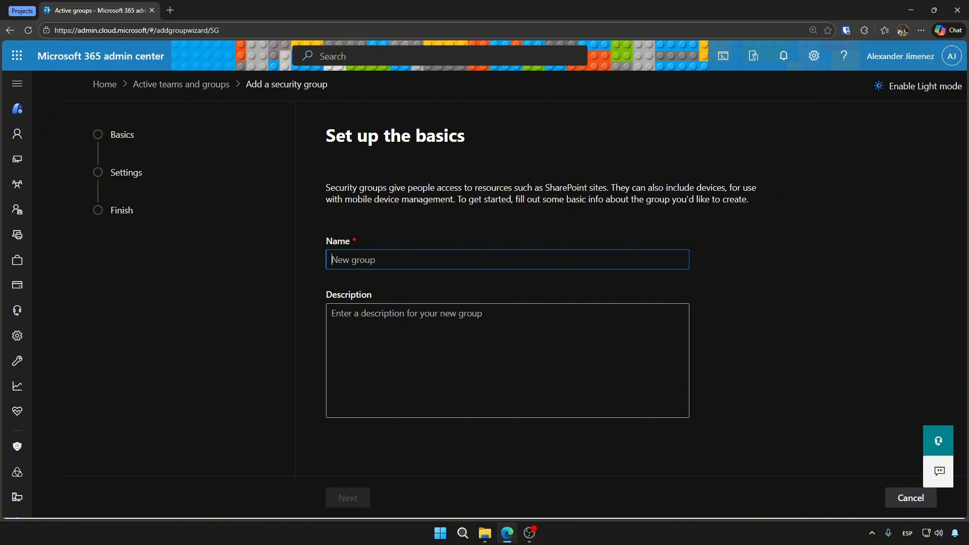
type("Admin-MS")
key("ctrl+a")
key("ctrl+c")
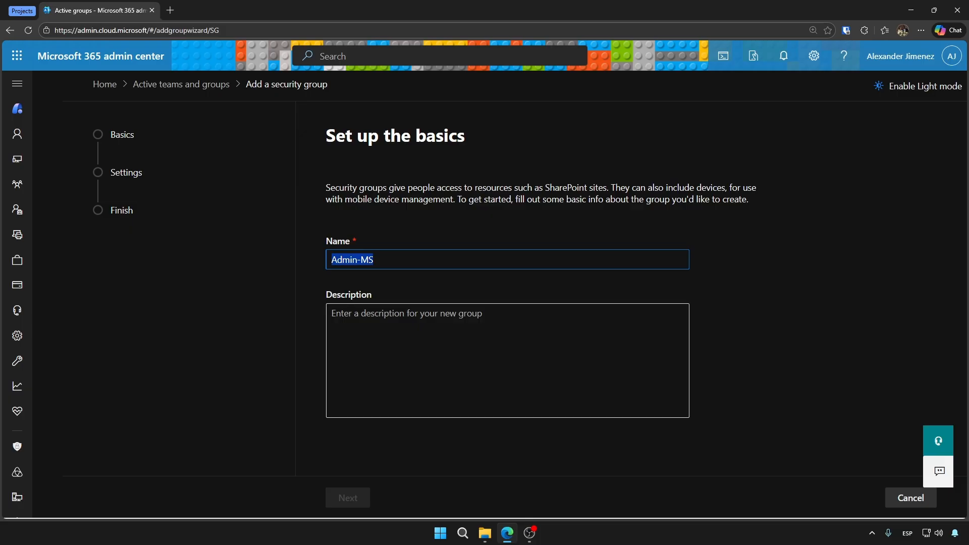
key("Tab")
key("Tab")
key("Return")
Allow Azure AD roles to be assigned to the Admin-MS security group and create it
left_click(332, 203)
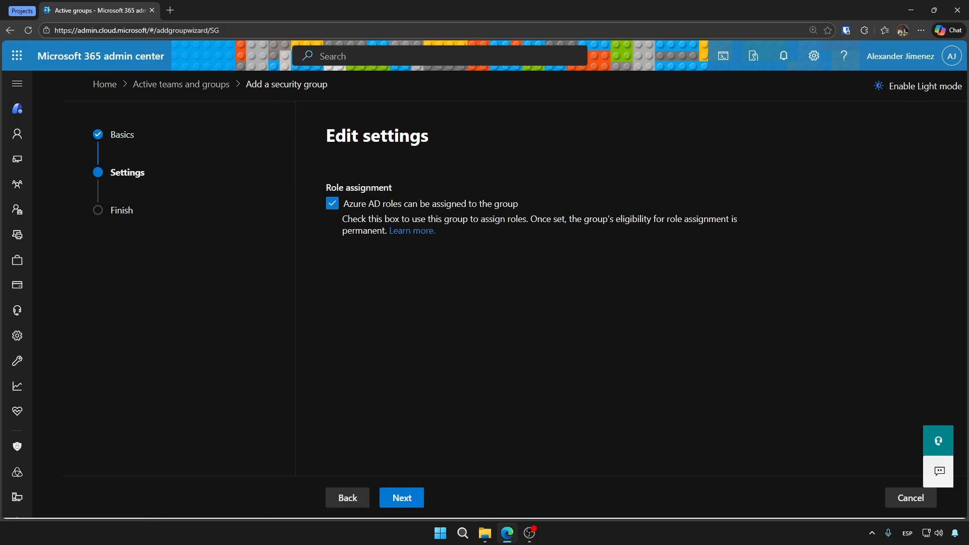
left_click_drag(326, 187, 392, 188)
left_click(401, 498)
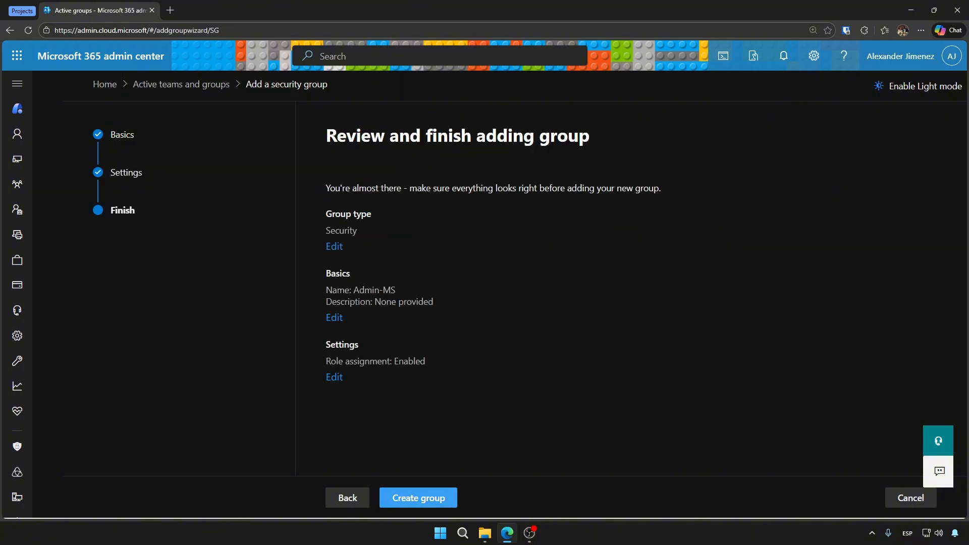
left_click(418, 498)
left_click(348, 498)
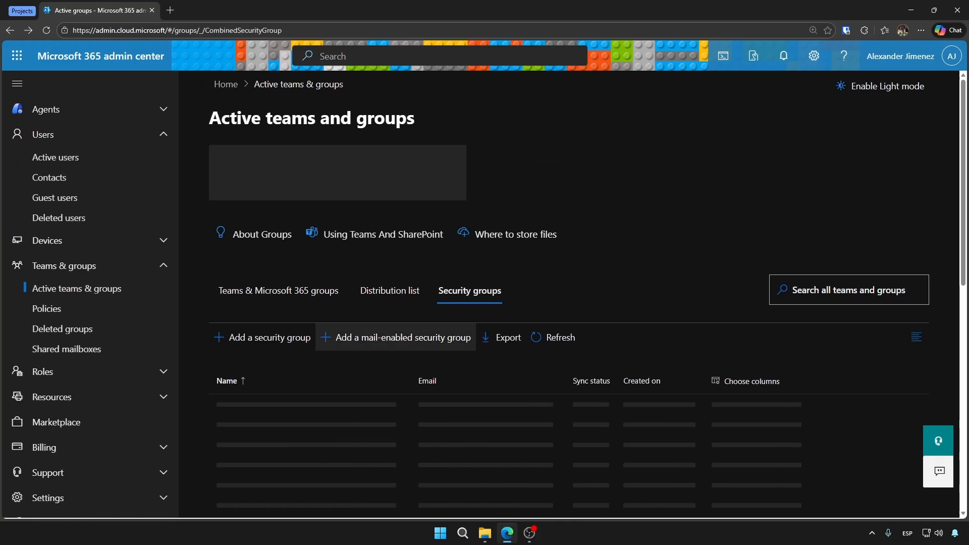
Find Admin-MS in the security groups list and open its details
scroll(555, 305, "down", 10)
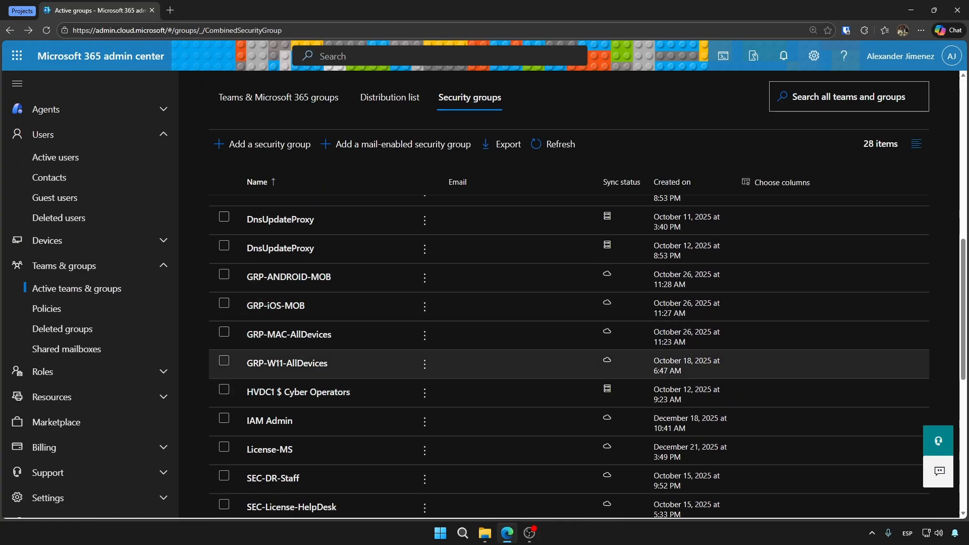
key("ctrl+f")
key("ctrl+v")
left_click(268, 294)
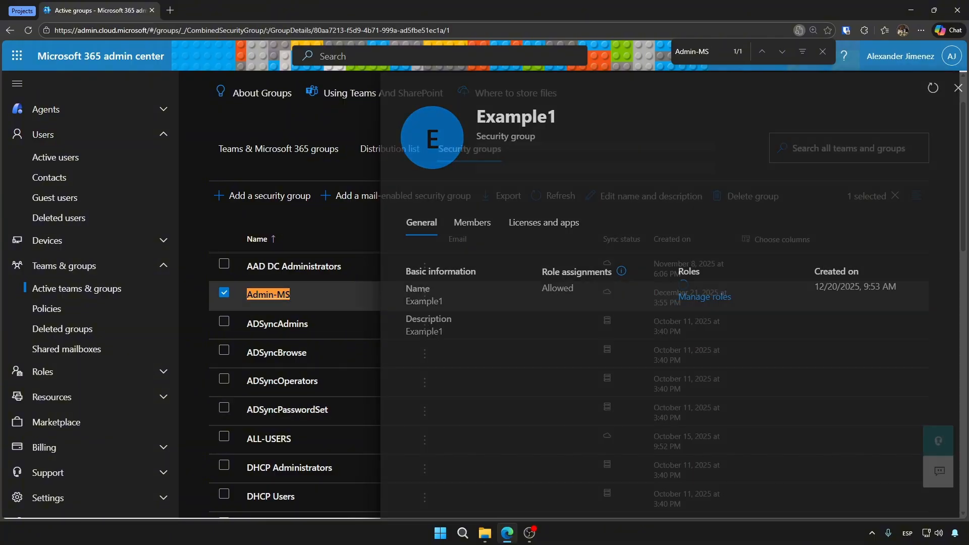
key("Escape")
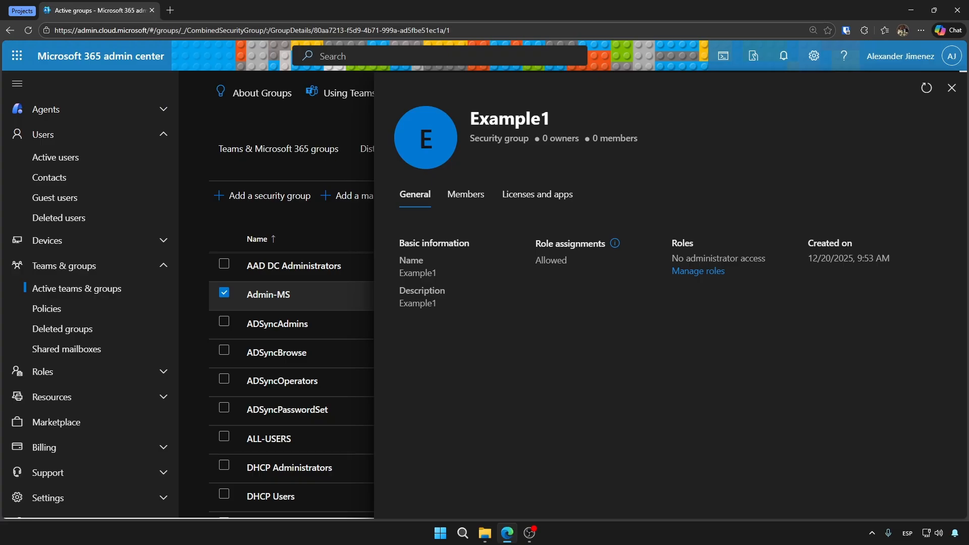
Examine the admin roles that can be assigned to Admin-MS and leave without saving
left_click(698, 271)
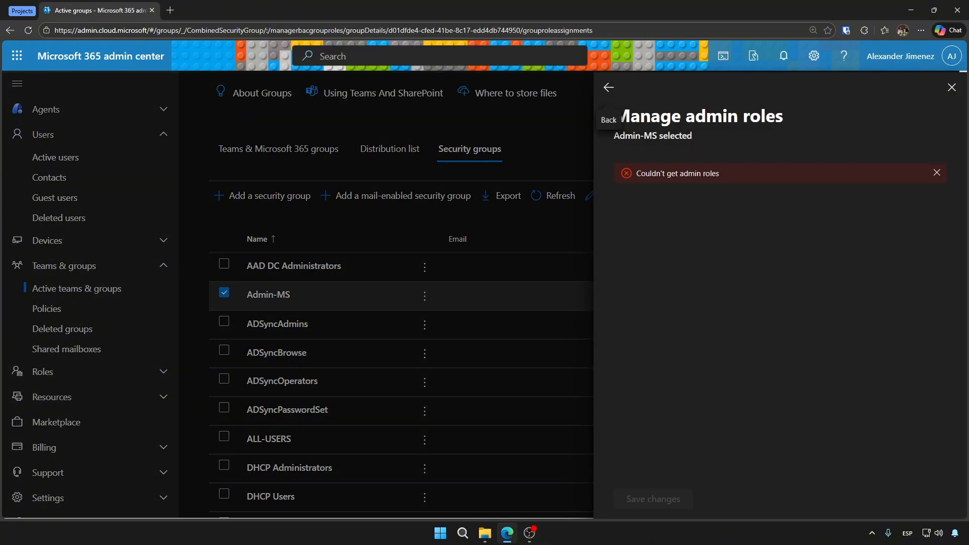
key("alt+Left")
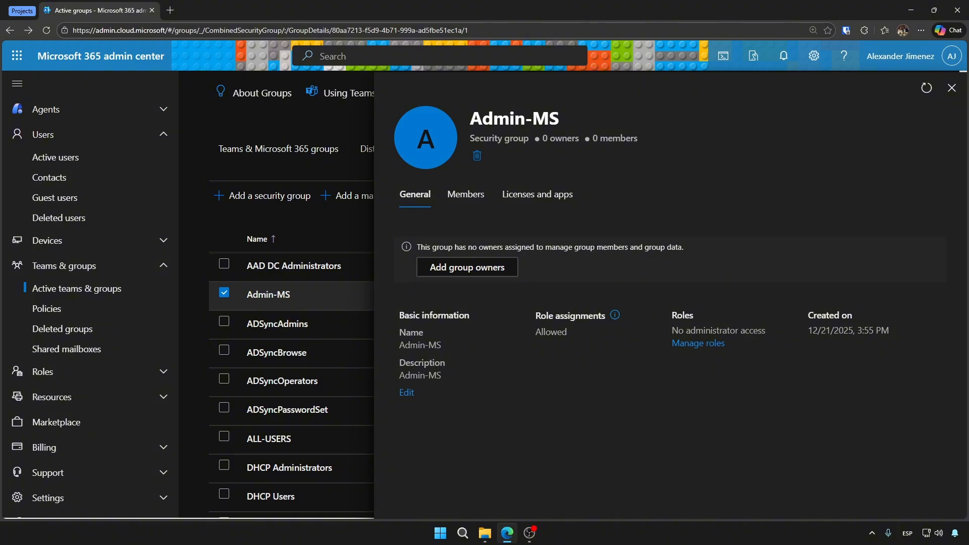
left_click(697, 343)
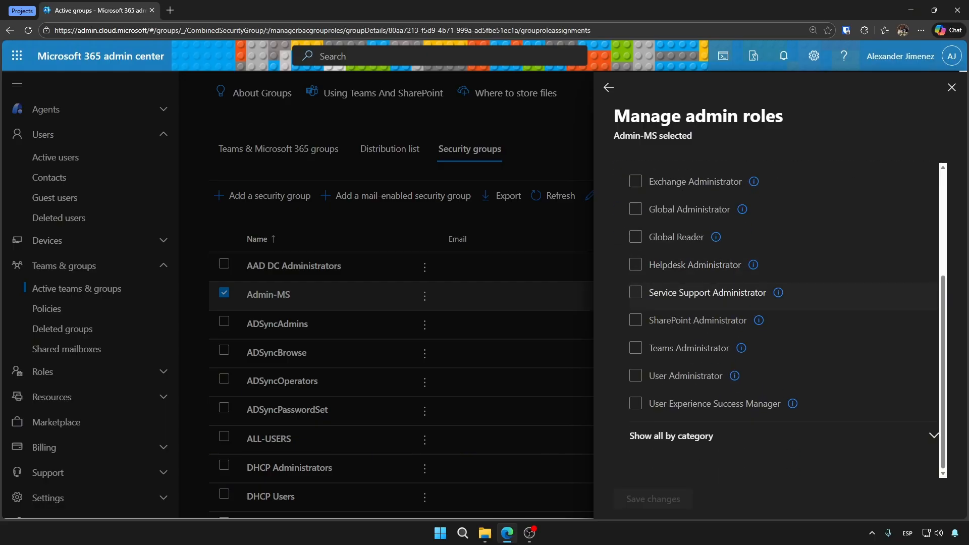
scroll(777, 323, "up", 3)
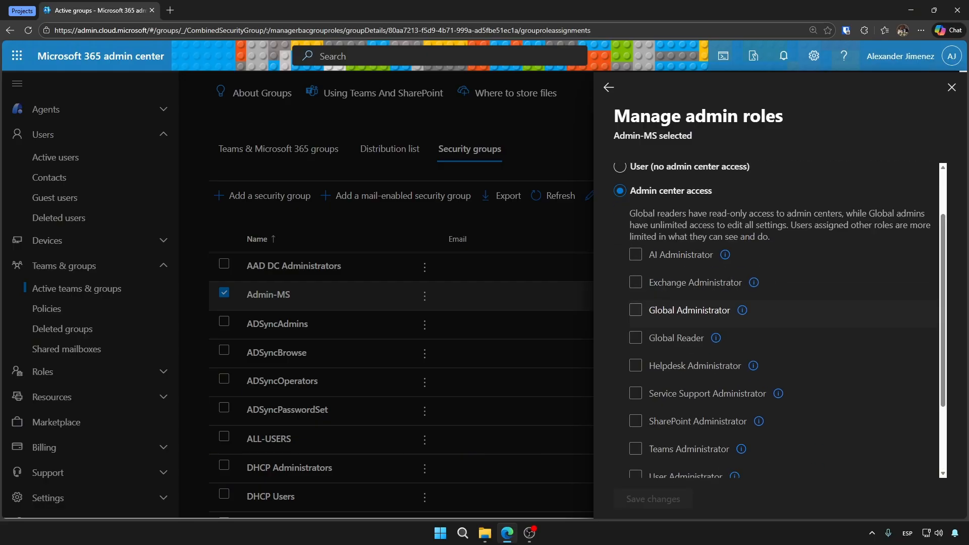
left_click(608, 87)
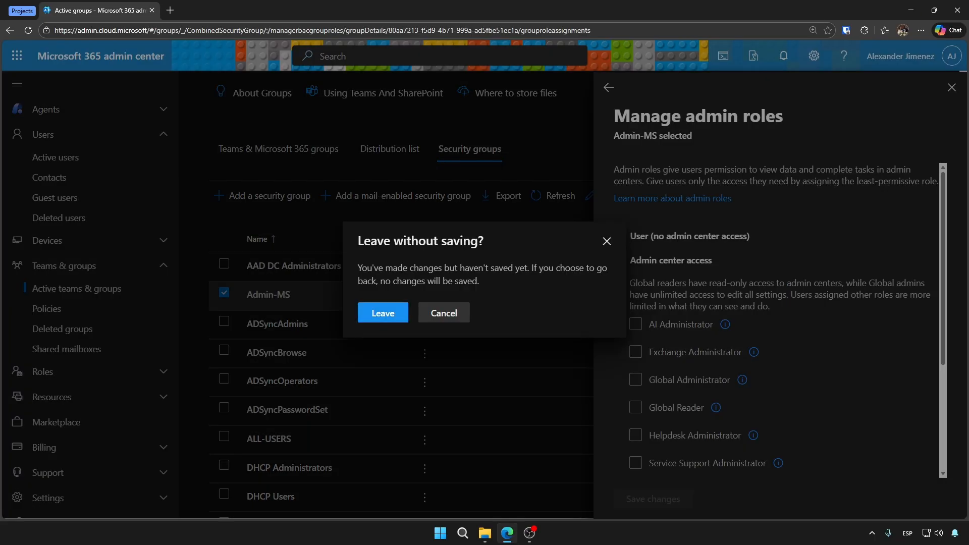
left_click(382, 312)
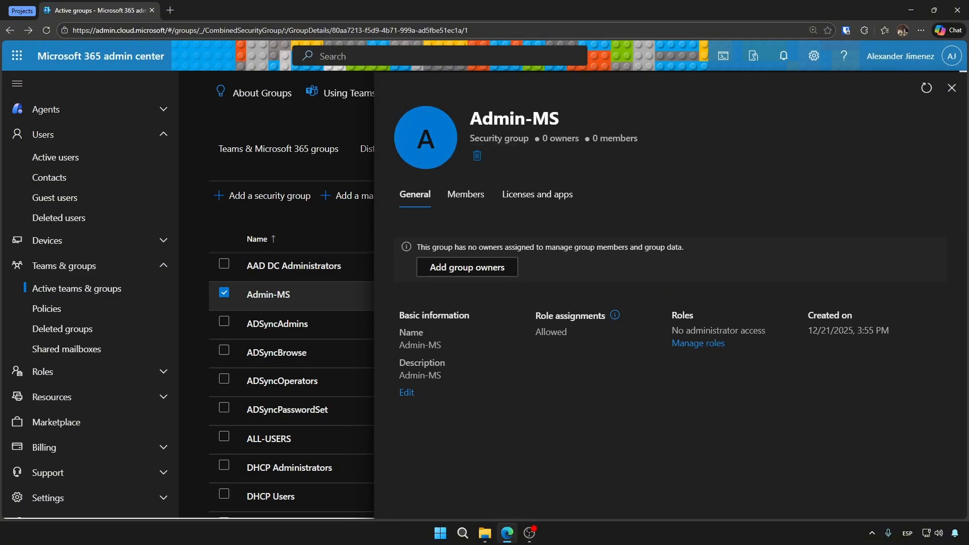
Review the Admin-MS group's owners and members, licenses and apps, and general information, and close its details
left_click(465, 194)
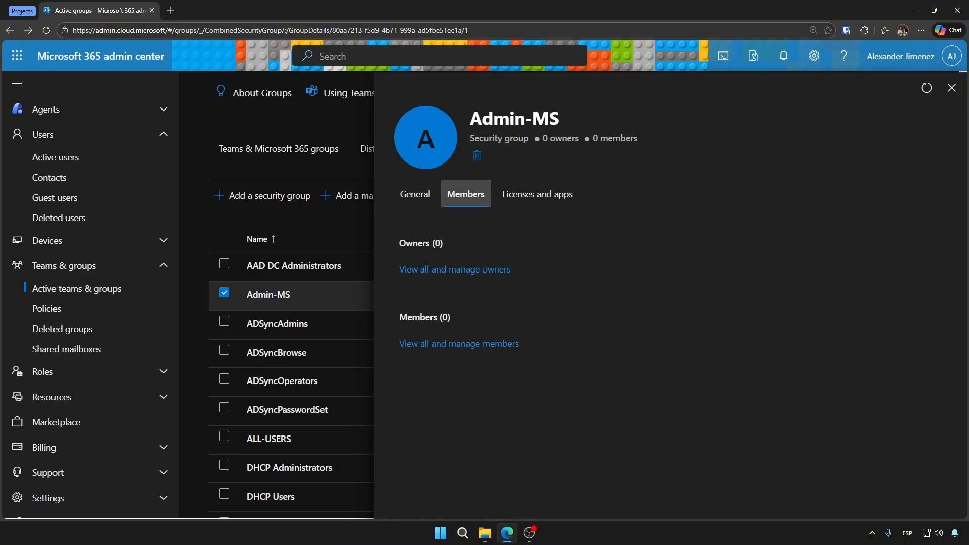
left_click(537, 195)
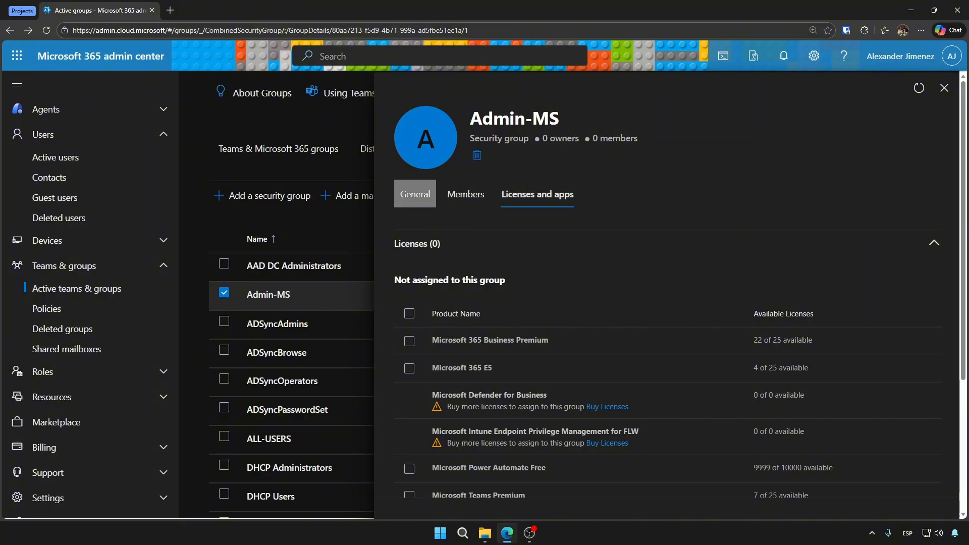
left_click(415, 194)
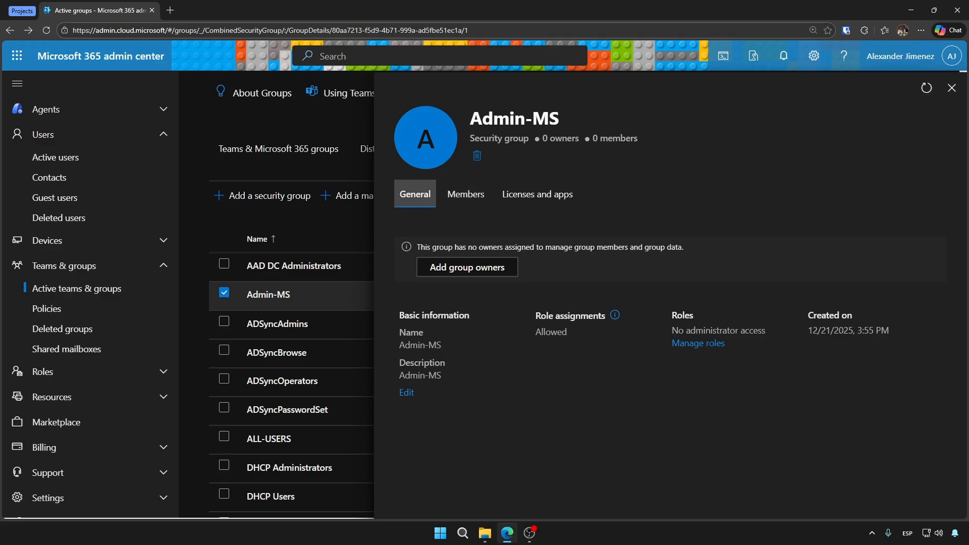
left_click(465, 194)
left_click(414, 194)
left_click(465, 194)
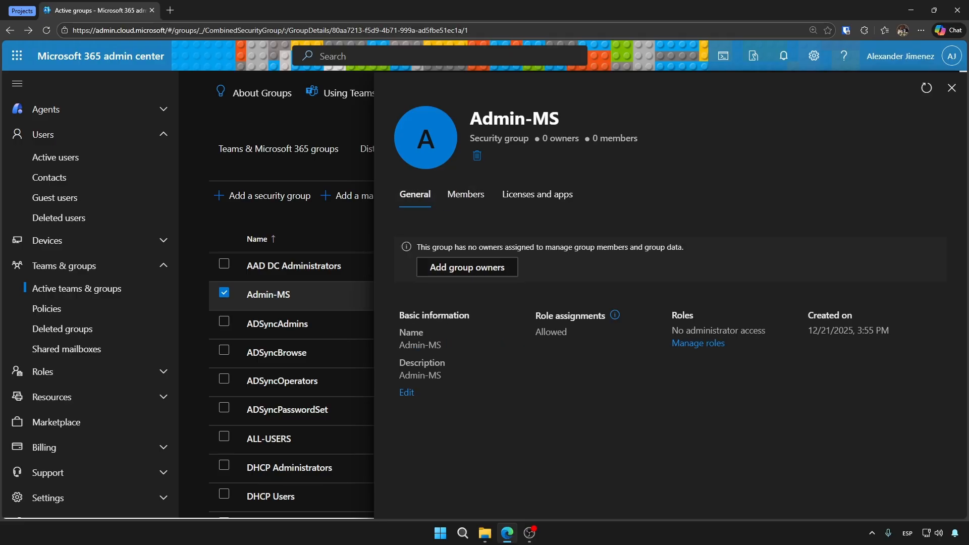
left_click(952, 87)
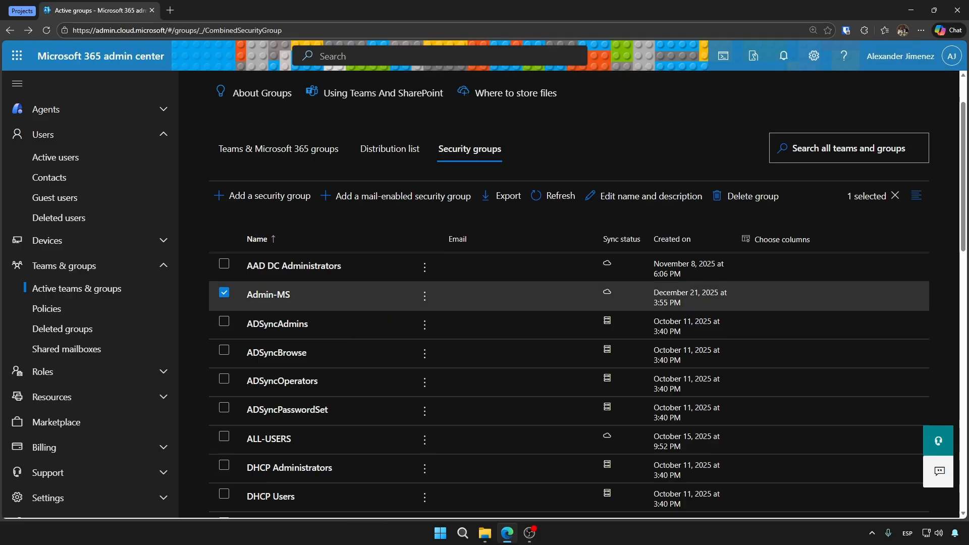
Start a new mail-enabled security group named Admin-MS365 and leave its description empty
scroll(500, 197, "up", 2)
left_click(396, 262)
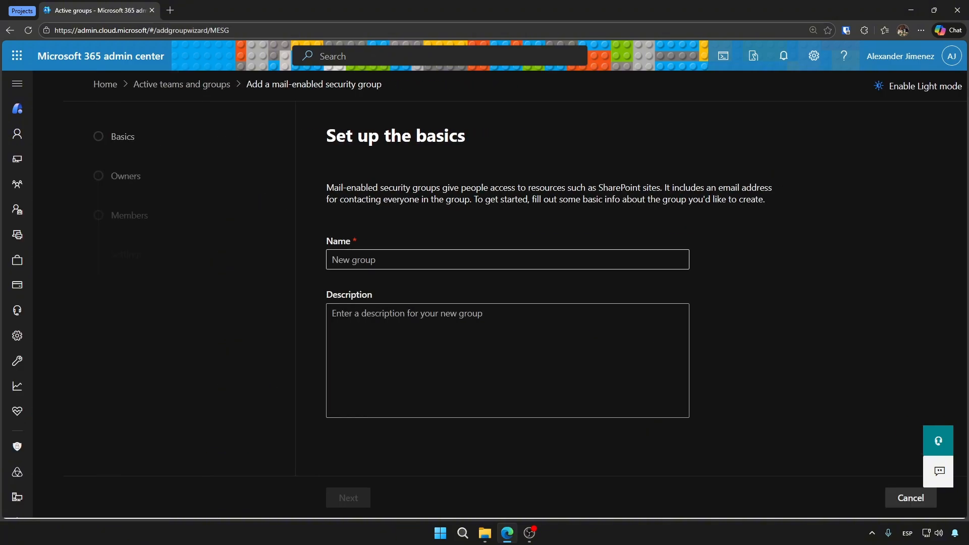
type("Admin-MS")
key("Tab")
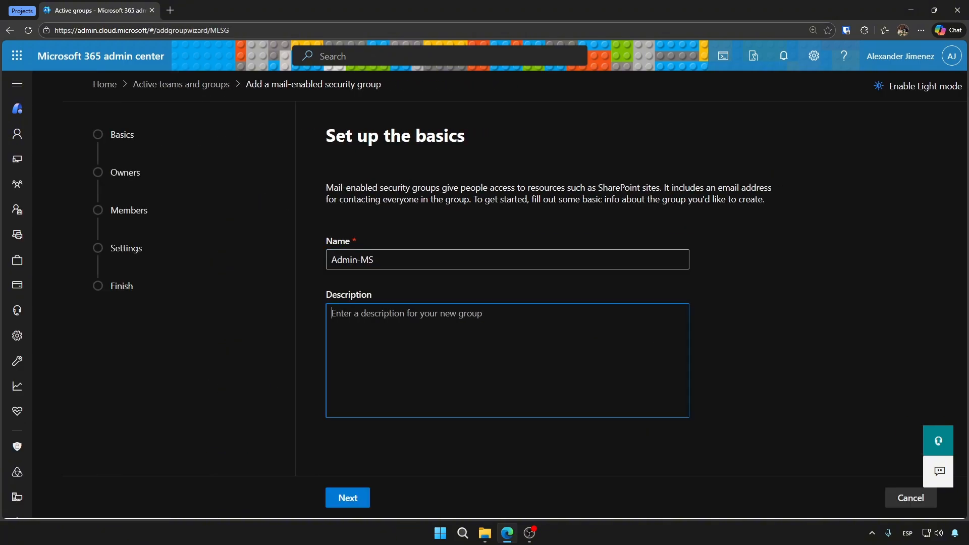
left_click(373, 259)
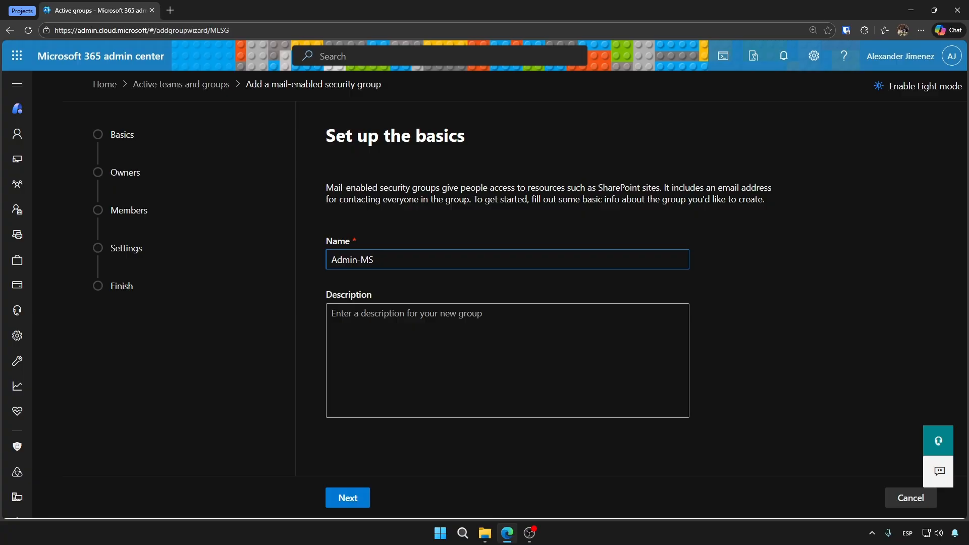
type("365")
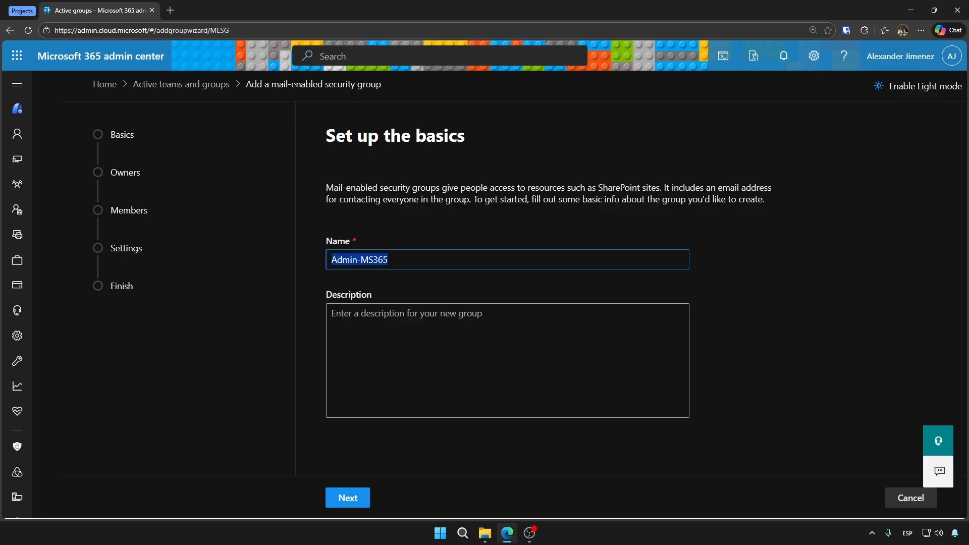
key("Tab")
key("Tab")
key("Return")
Assign the signed-in administrator as the sole owner of the new group and continue to the members
left_click(366, 271)
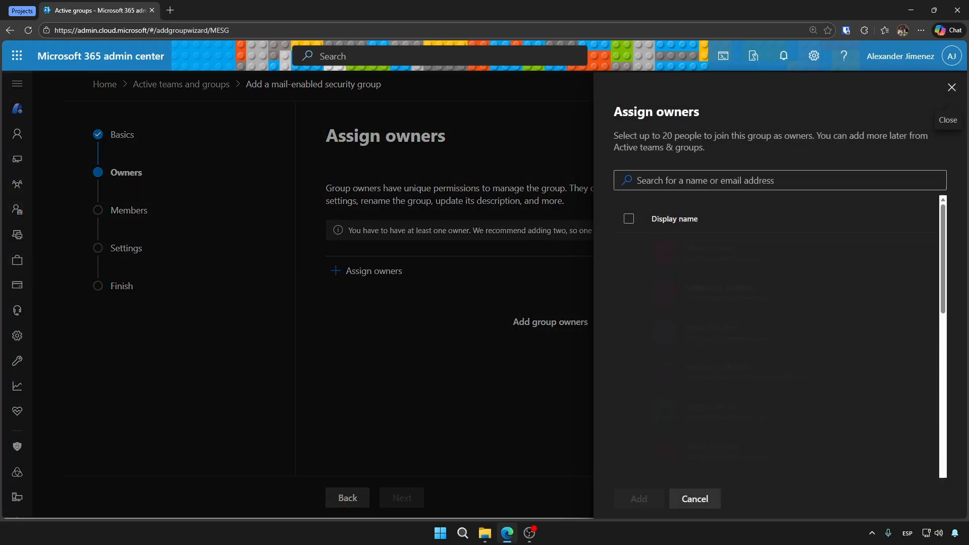
left_click(628, 253)
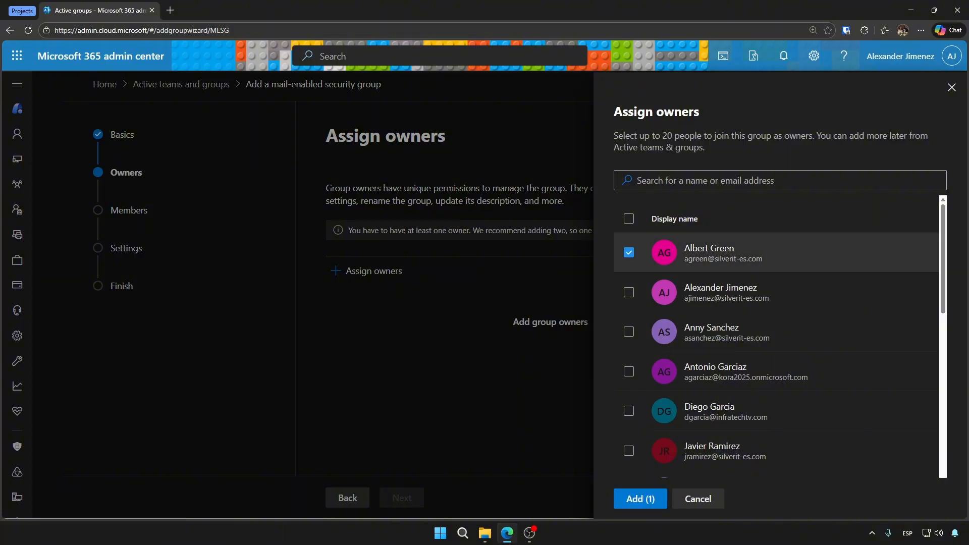
left_click(628, 252)
left_click(628, 291)
left_click(639, 499)
left_click(402, 497)
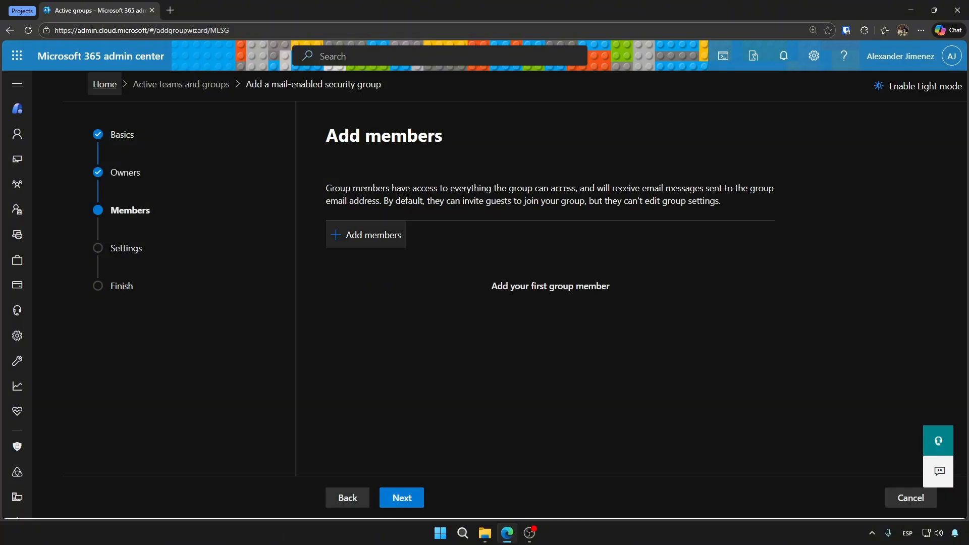
Add the listed user with the infratechtv.com address as a group member and continue to the settings
left_click(367, 235)
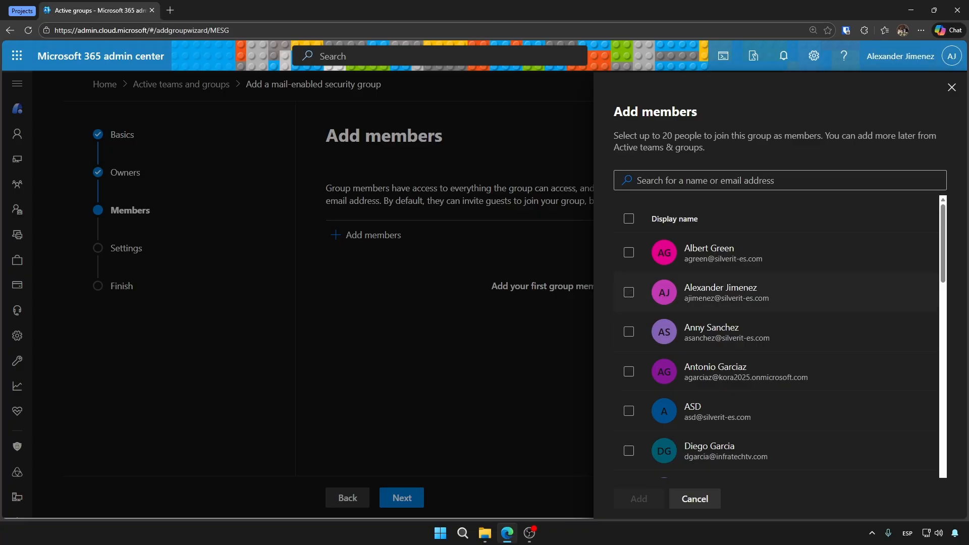
left_click(629, 451)
left_click(640, 498)
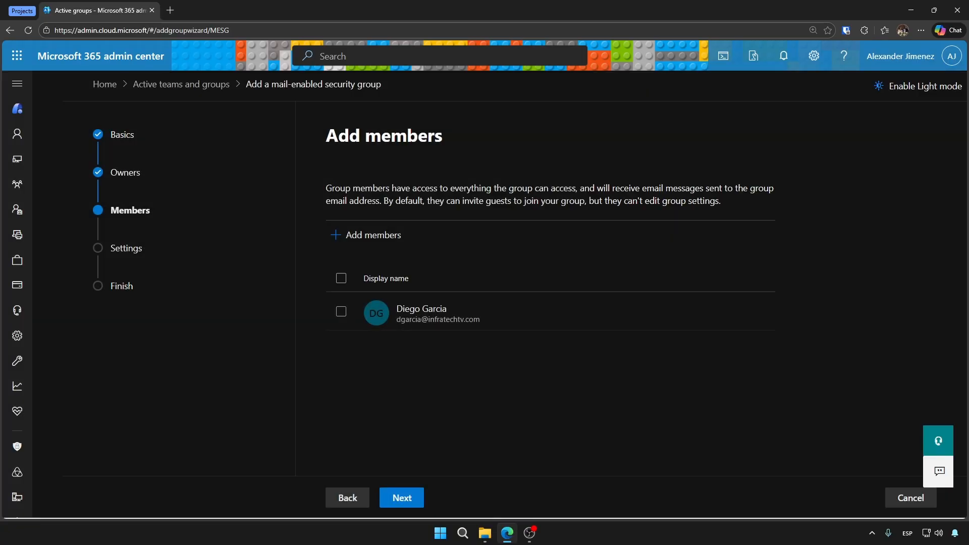
left_click(402, 498)
Set the group's email alias to Admin-MS365 on the silverit-es.com domain and create the mail-enabled security group
left_click(433, 272)
type("Admin-MS365")
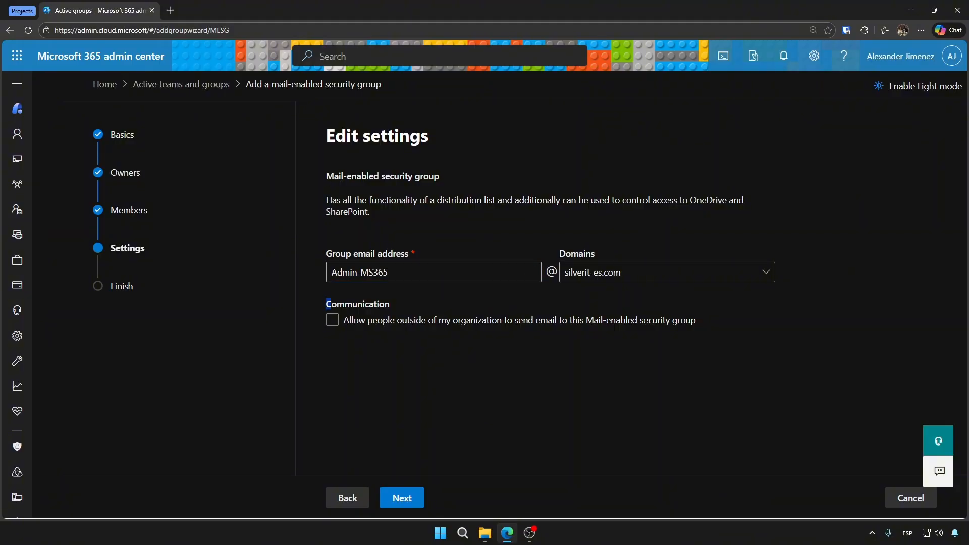
left_click_drag(330, 304, 390, 304)
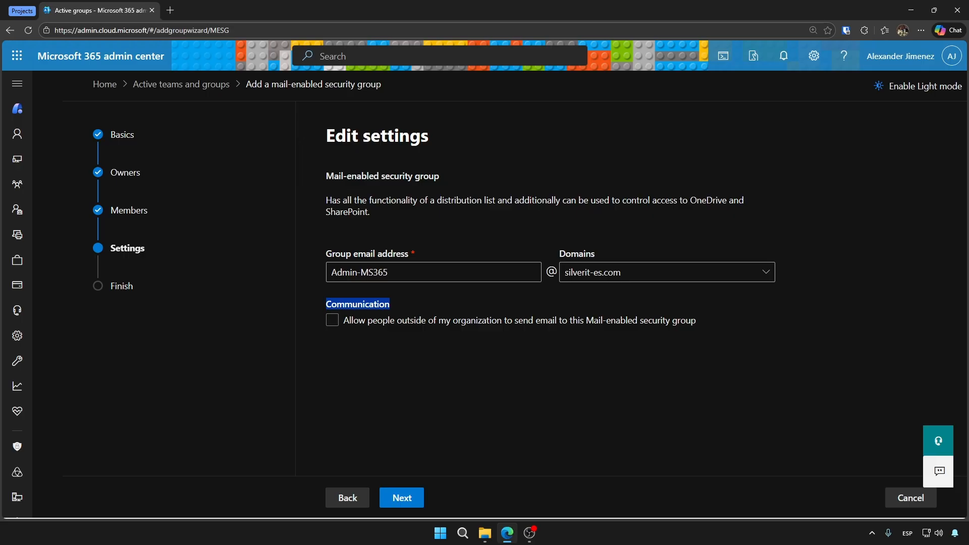
left_click(401, 497)
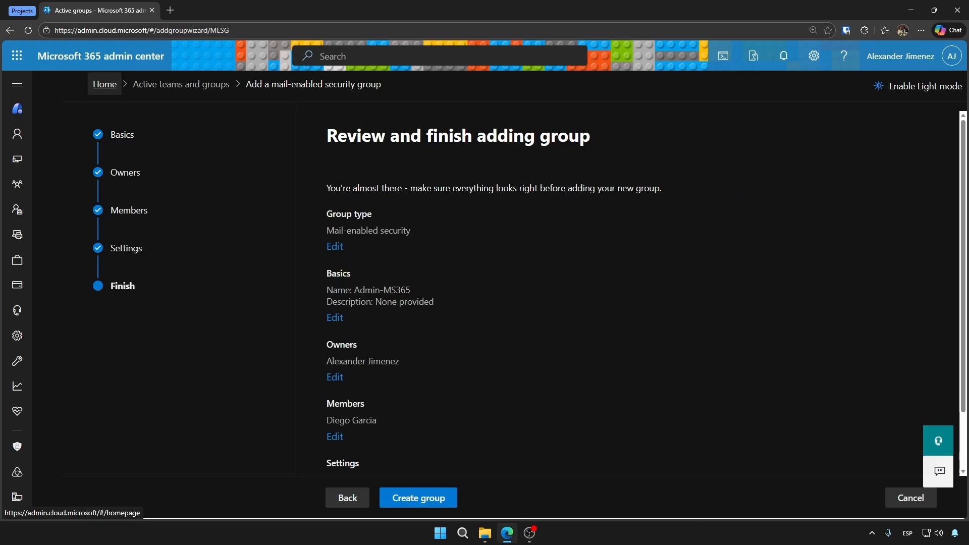
left_click(418, 497)
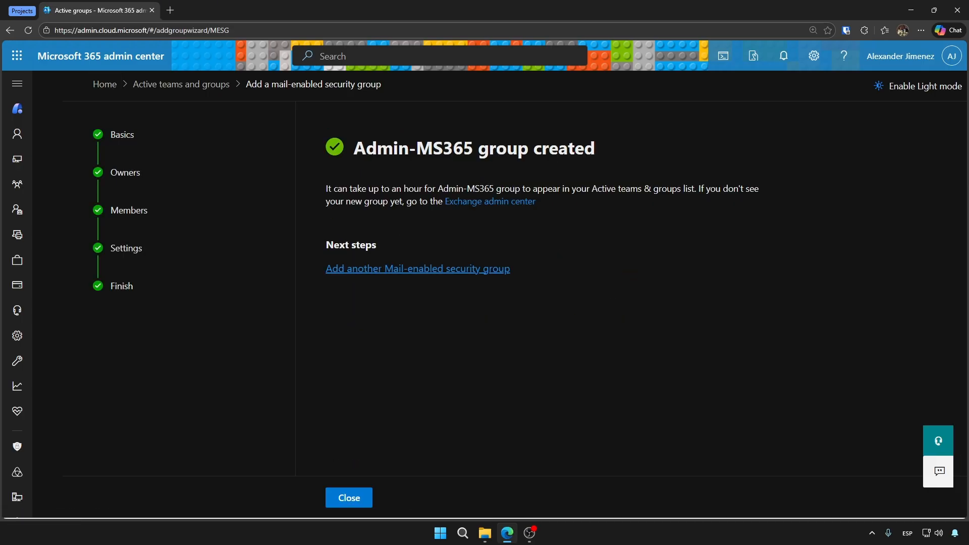
Return to the security groups list, search the page for Admin-MS365 and open that group's details
key("alt+Left")
key("ctrl+f")
type("Admin-MS365")
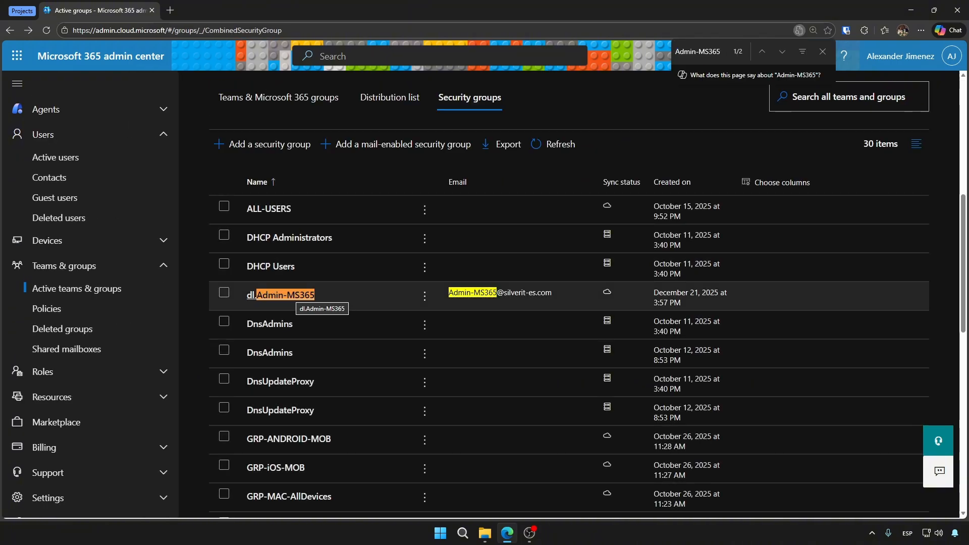
left_click(285, 296)
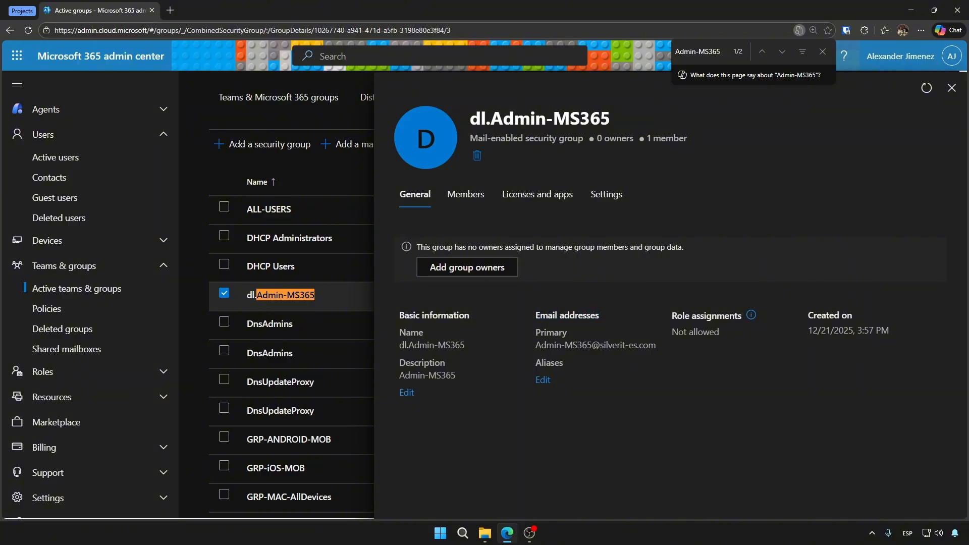
Review the settings of the dl.Admin-MS365 group and close its details without saving
left_click(605, 194)
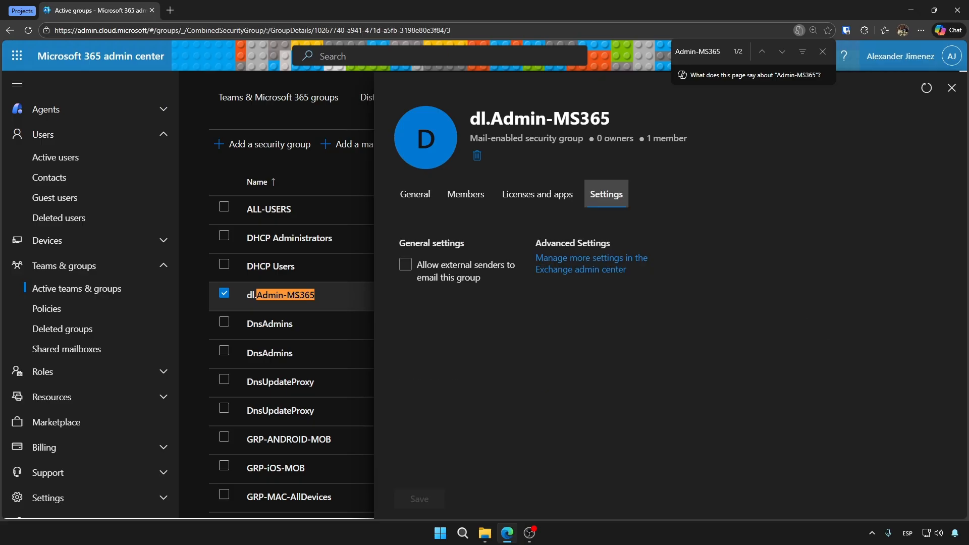
left_click_drag(404, 243, 464, 243)
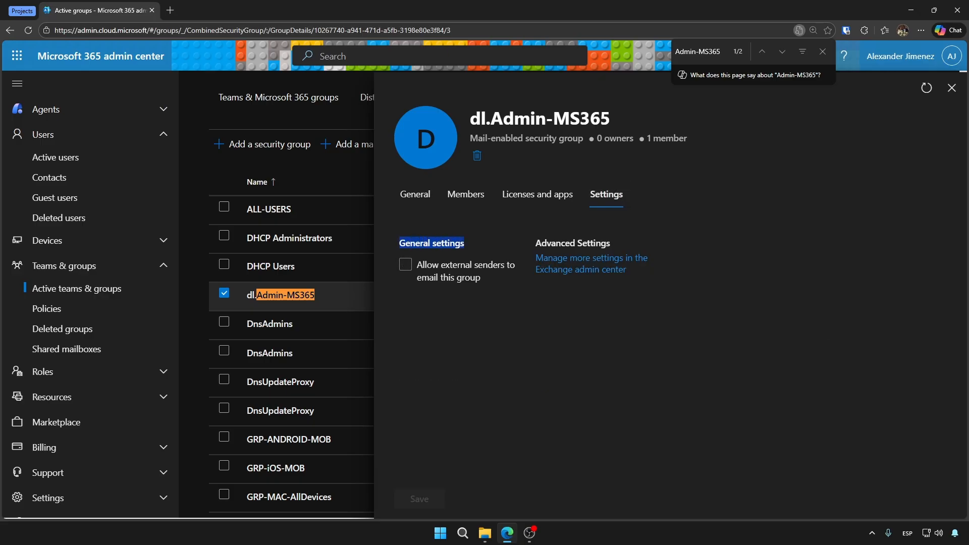
left_click(482, 222)
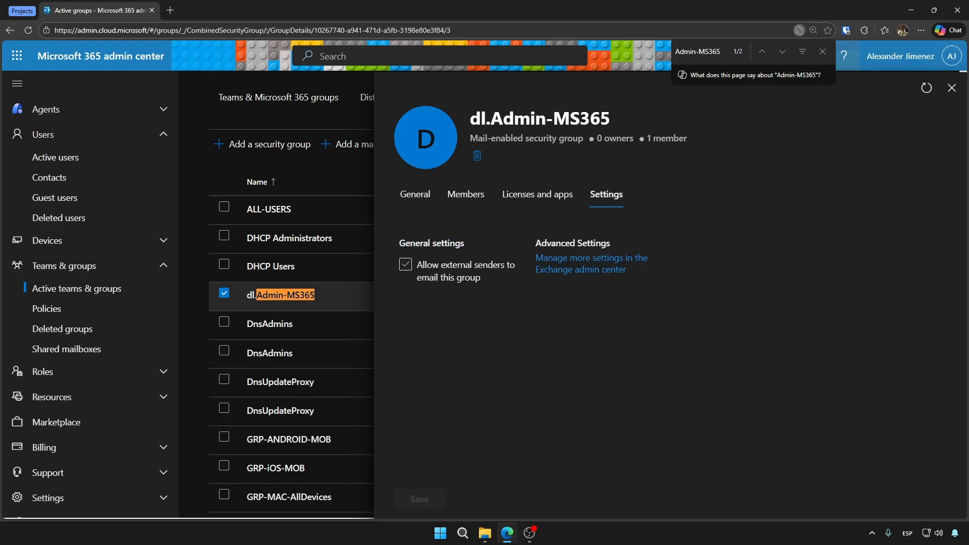
left_click(270, 266)
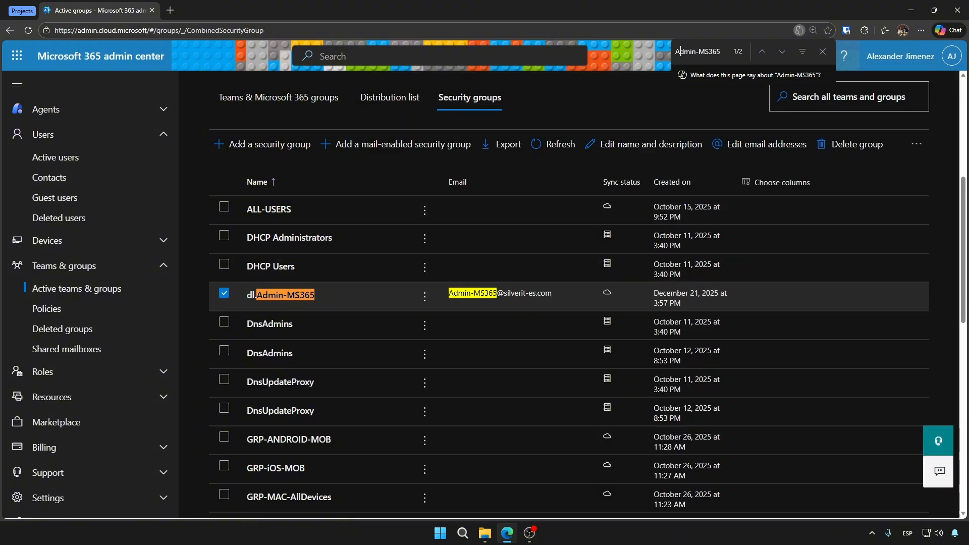
Search the security groups list for Admin-MS and open that group's details
scroll(532, 303, "down", 5)
scroll(532, 302, "up", 8)
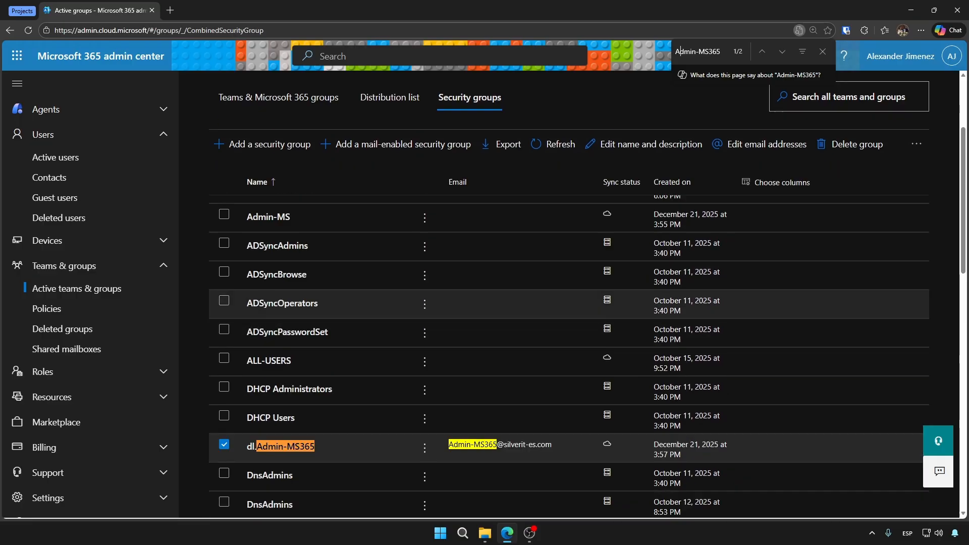
scroll(532, 303, "down", 12)
scroll(532, 303, "up", 5)
scroll(532, 289, "up", 5)
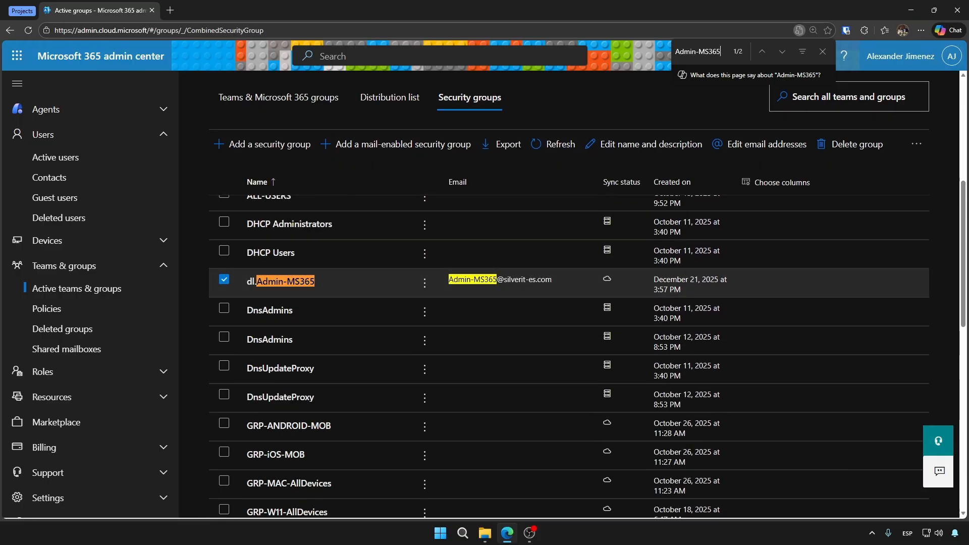
key("BackSpace")
key("BackSpace")
key("BackSpace")
key("Return")
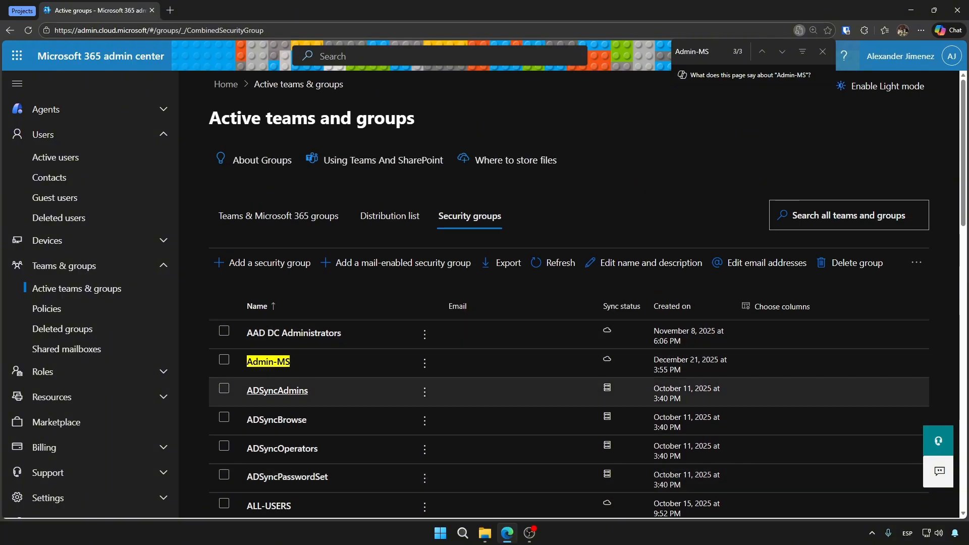
left_click(268, 362)
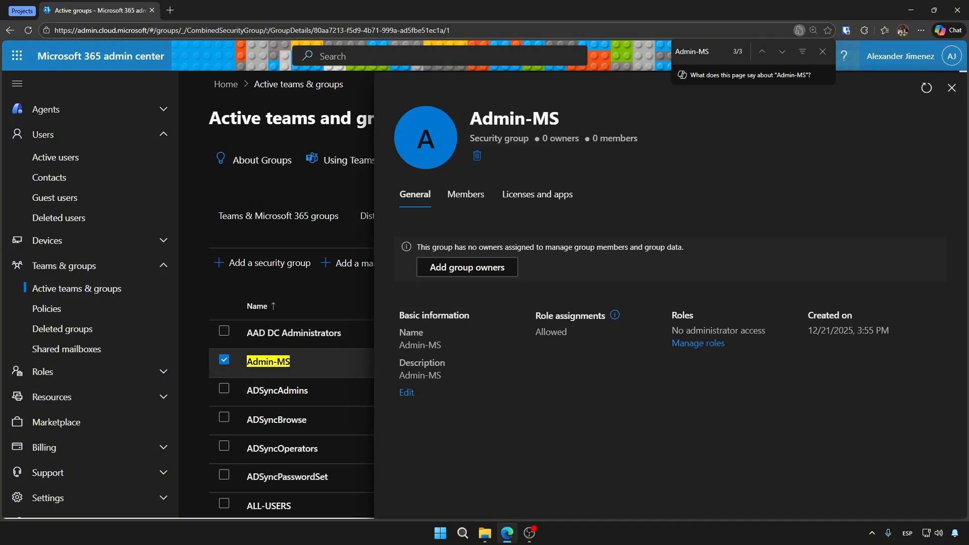
Check the licenses and apps and the general information of Admin-MS, and close its details and the page search
left_click(537, 194)
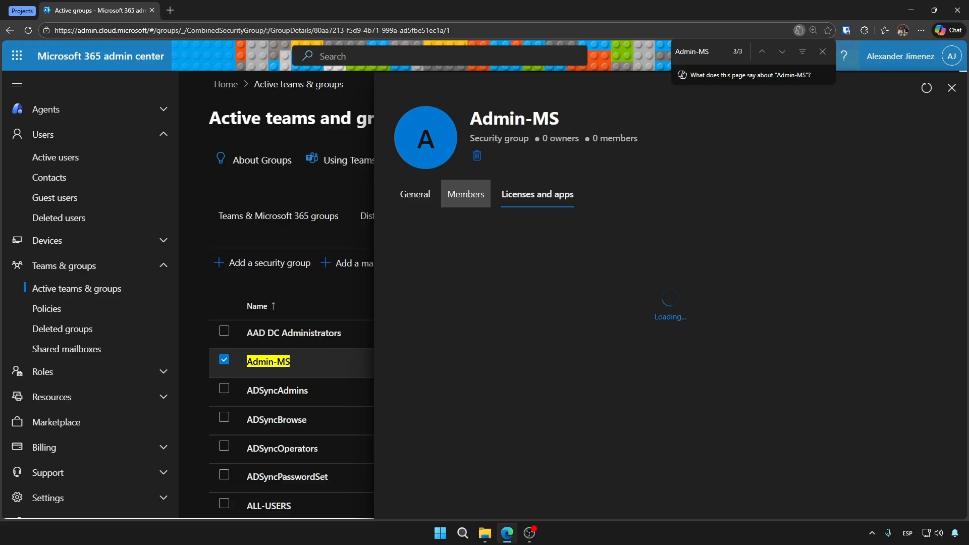
left_click(415, 194)
left_click(952, 87)
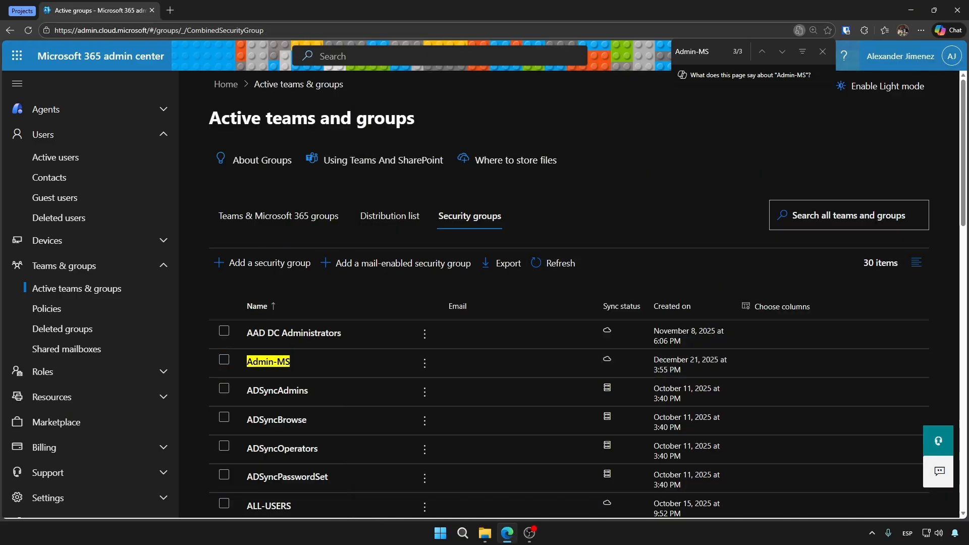
key("Escape")
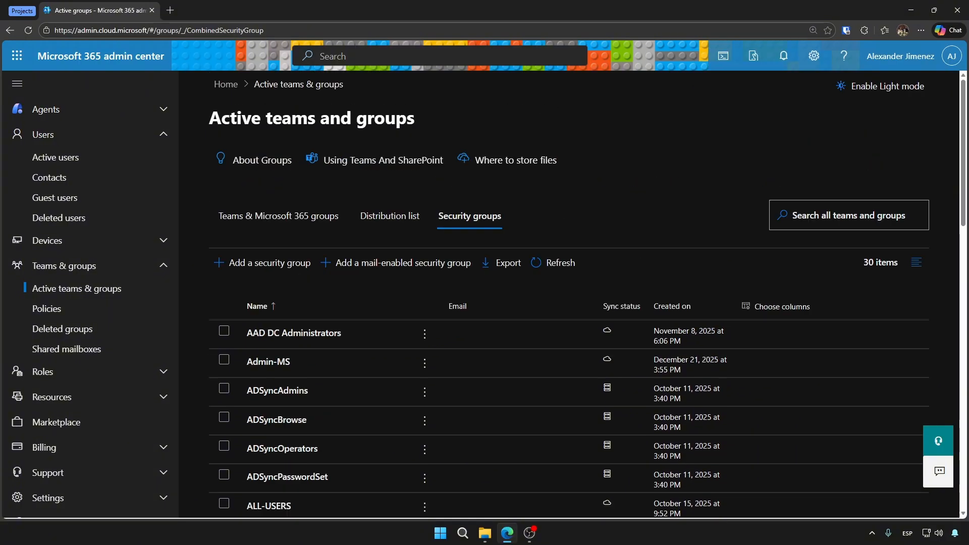
Find the dl.Admin-MS365 mail-enabled security group in the security groups list, delete it and close the page search
scroll(569, 303, "down", 5)
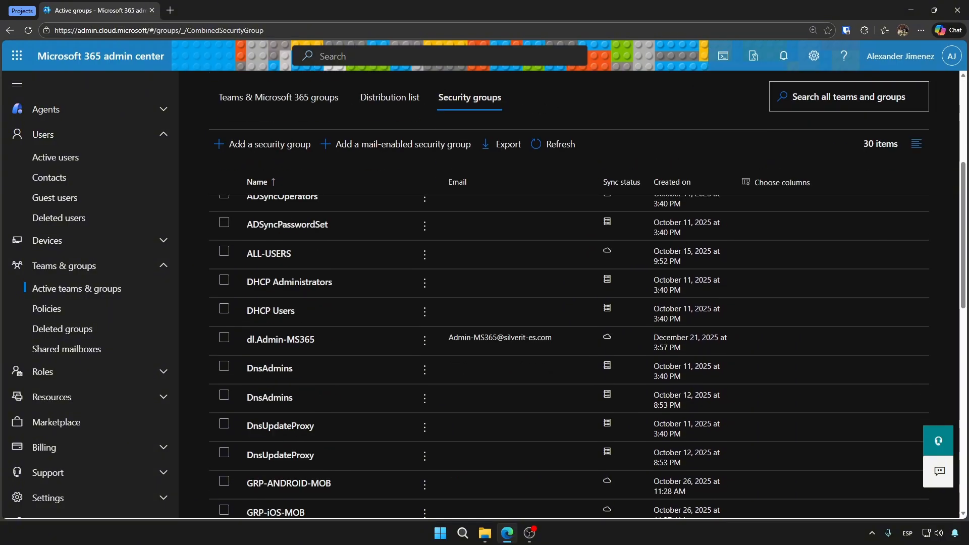
scroll(395, 263, "up", 5)
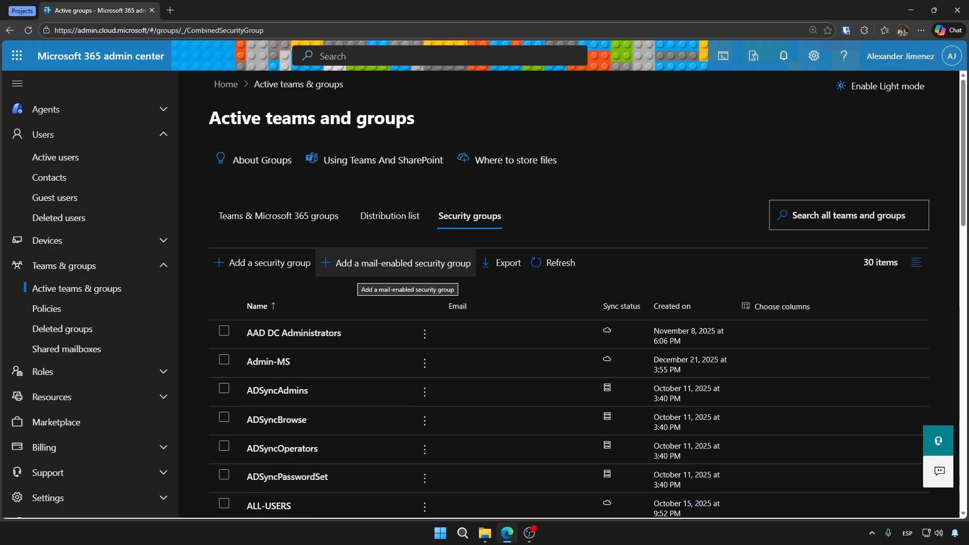
scroll(395, 263, "down", 8)
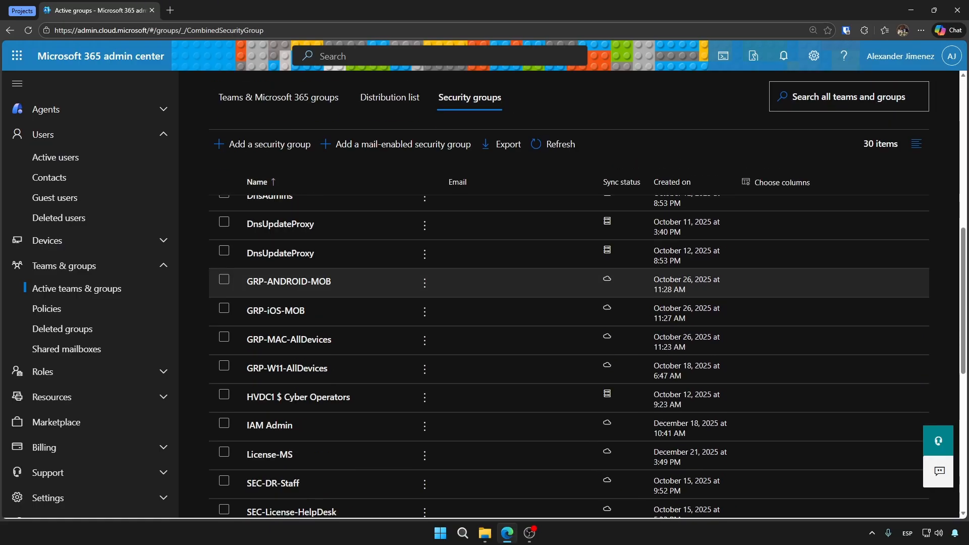
scroll(395, 263, "up", 5)
key("ctrl+f")
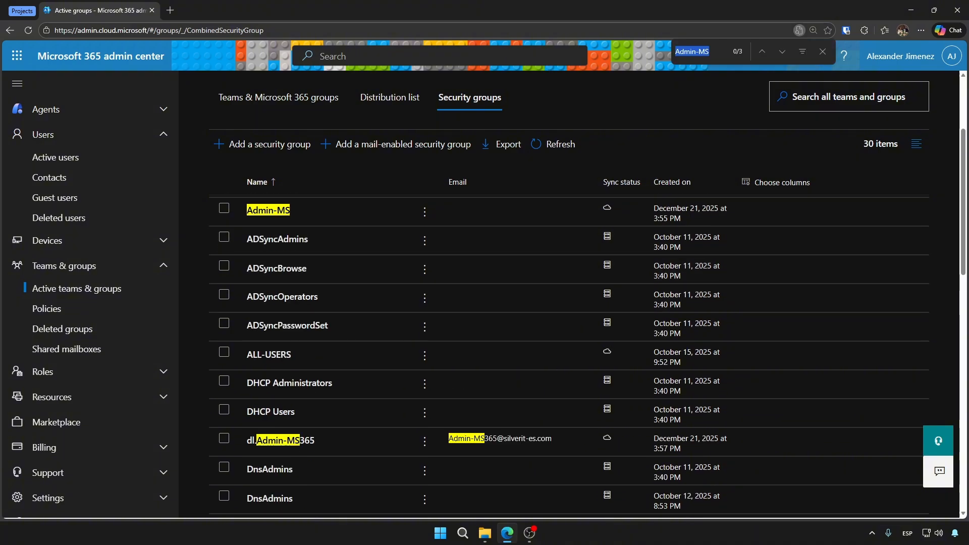
left_click(224, 207)
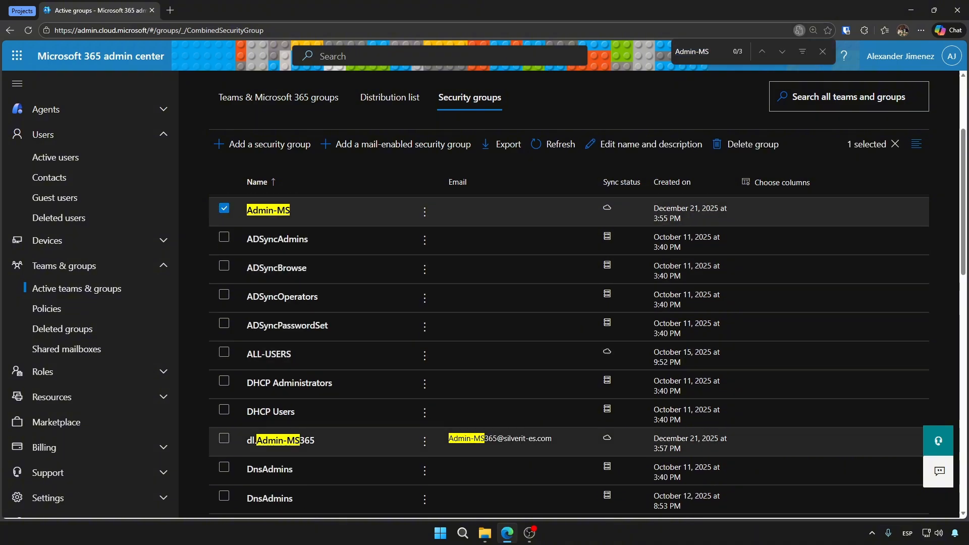
left_click(713, 440)
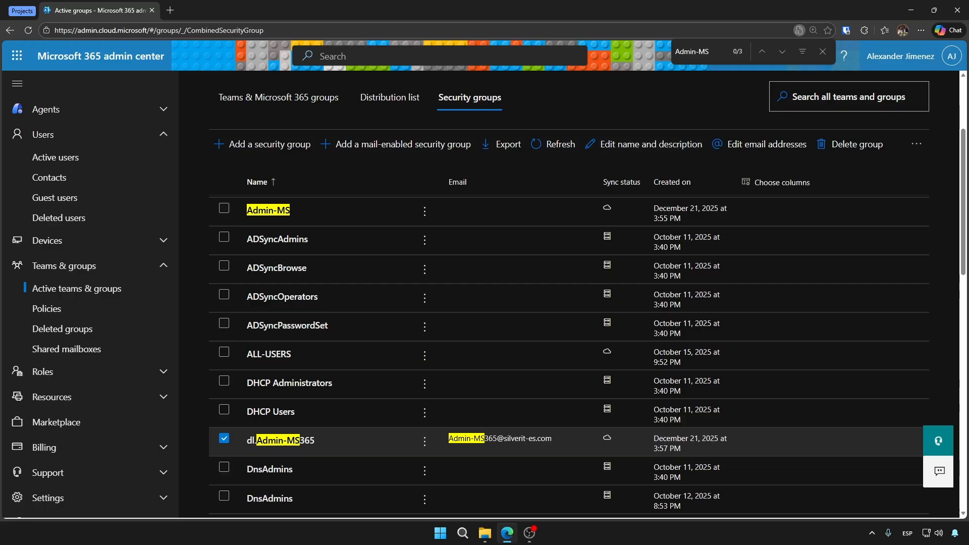
scroll(569, 293, "up", 3)
left_click(855, 262)
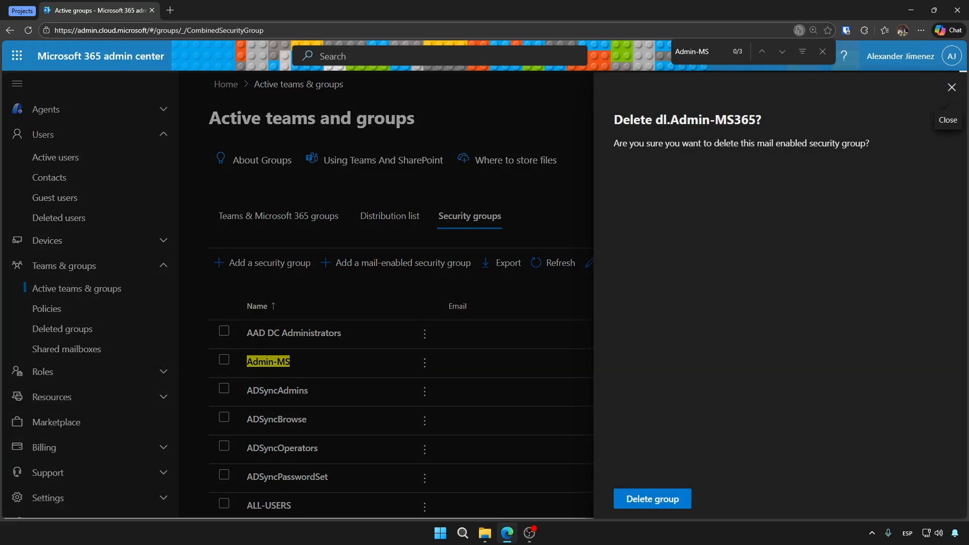
left_click(652, 498)
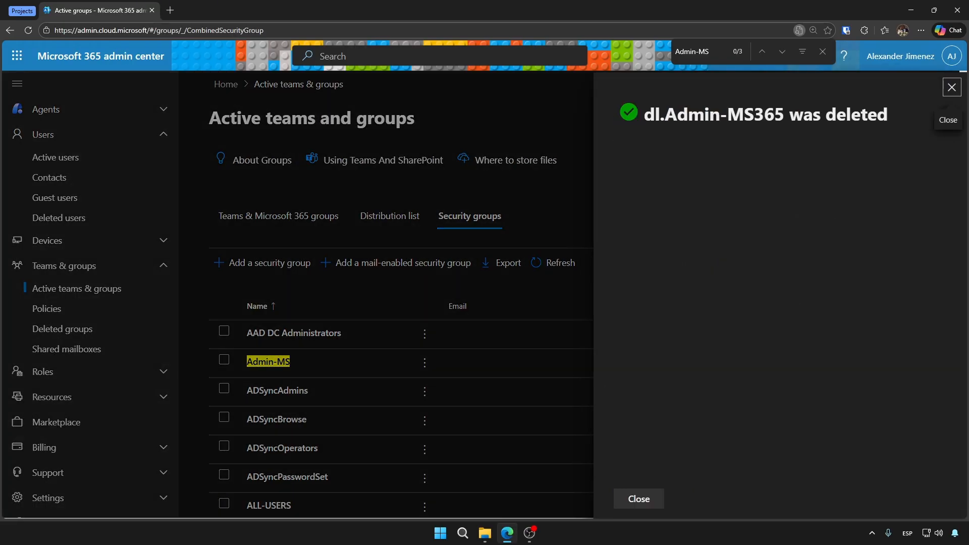
left_click(823, 52)
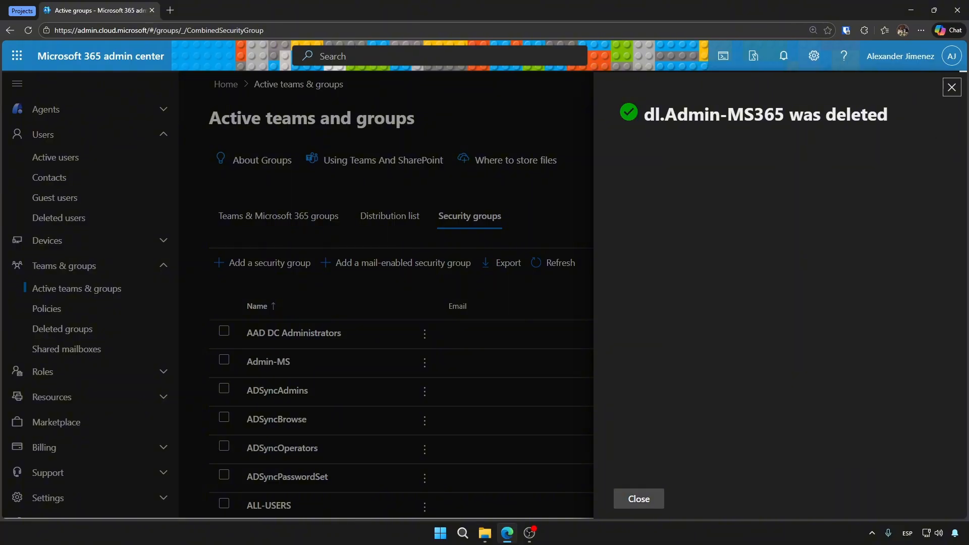
Close the deletion confirmation, then open the deleted groups list and refresh it to check for the dl.Admin-MS365 group
left_click(639, 499)
scroll(269, 293, "down", 2)
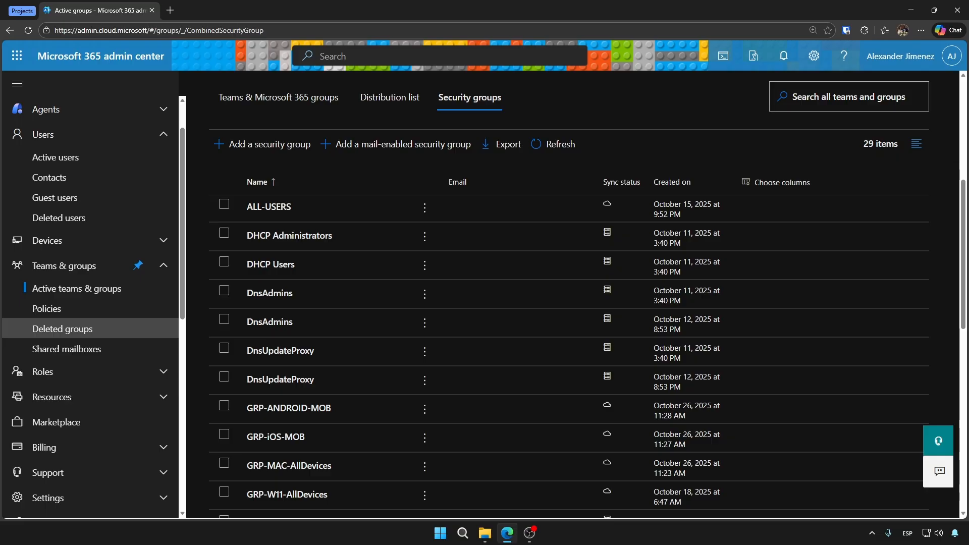
left_click(62, 329)
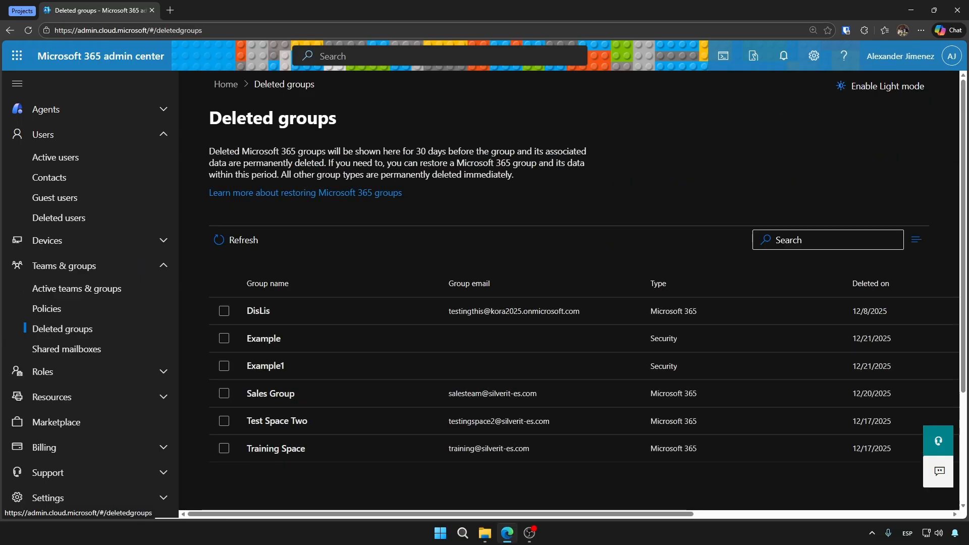
left_click(236, 240)
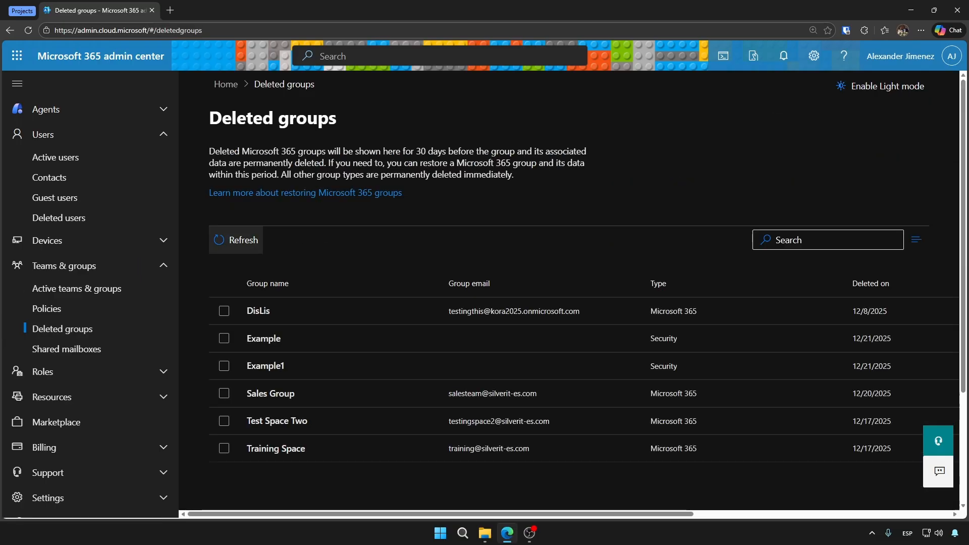
left_click(236, 240)
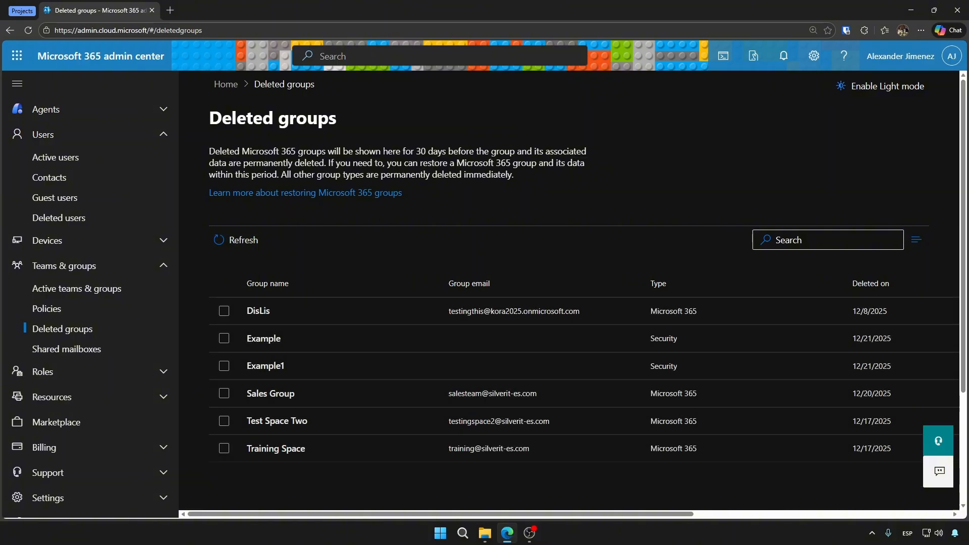
Delete the Admin-MS security group from the active security groups list and close the confirmation
scroll(90, 293, "up", 2)
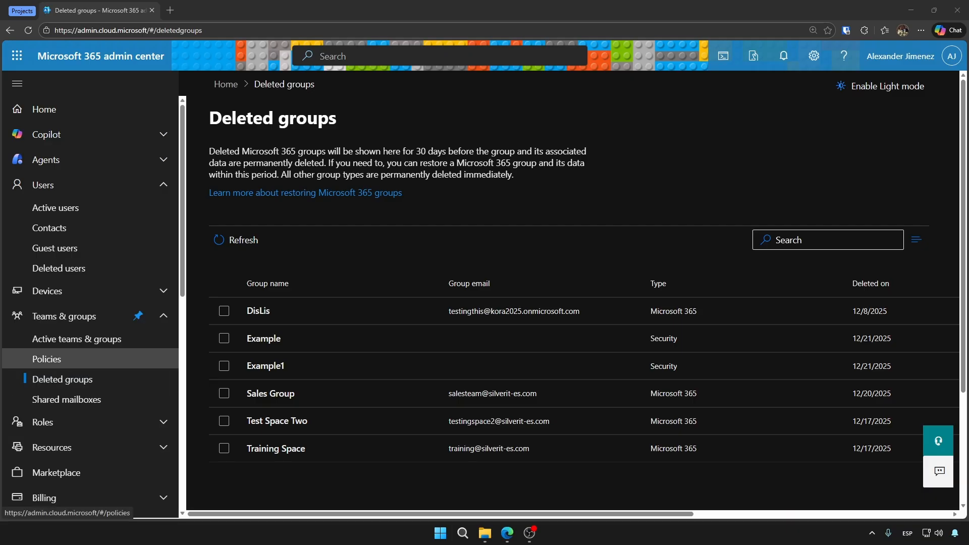
left_click(77, 339)
left_click(469, 290)
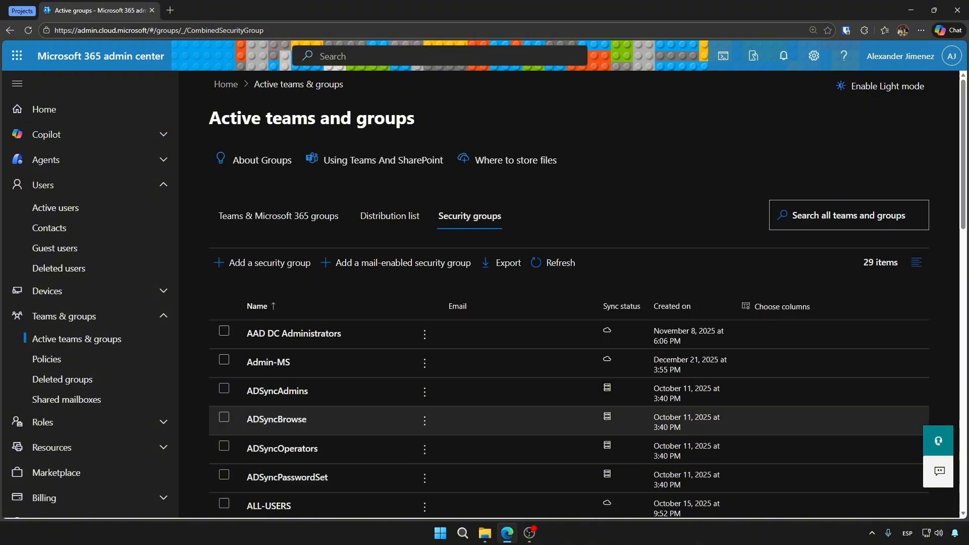
left_click(224, 360)
left_click(747, 263)
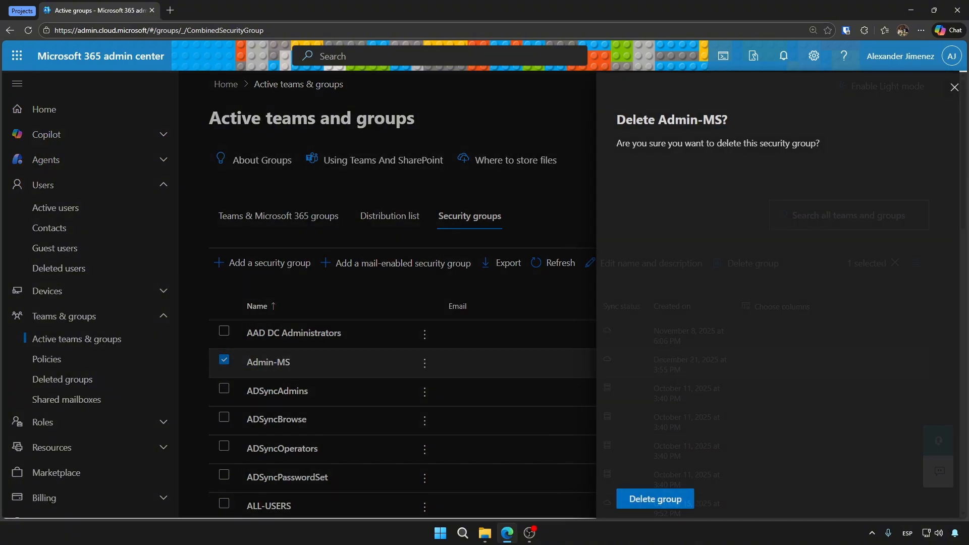
left_click(655, 498)
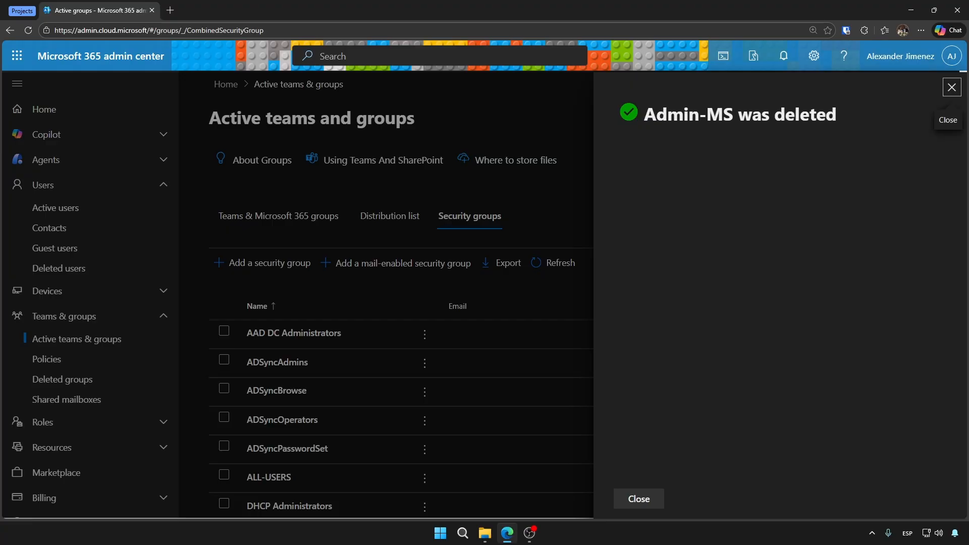
left_click(638, 498)
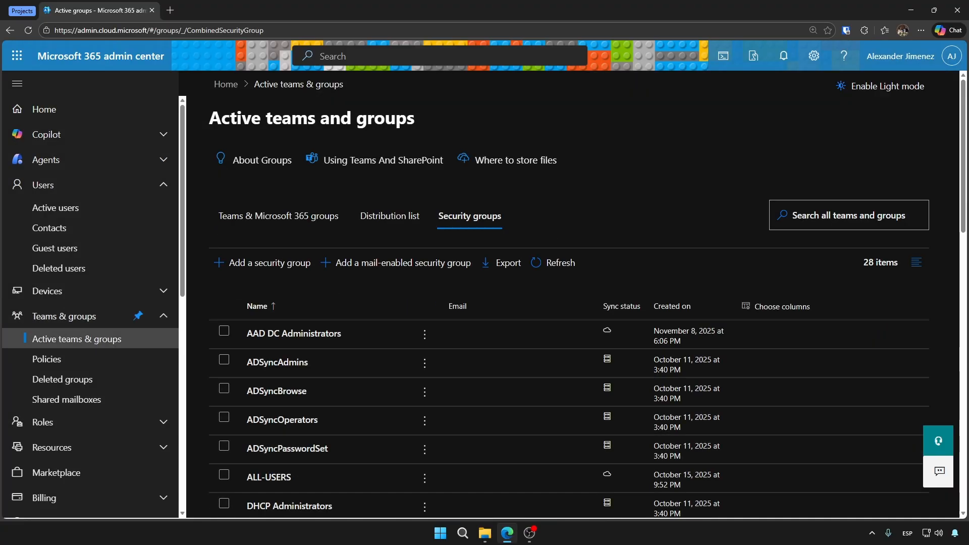
Refresh the deleted groups list, restore the Admin-MS security group from it and close the confirmation
left_click(63, 379)
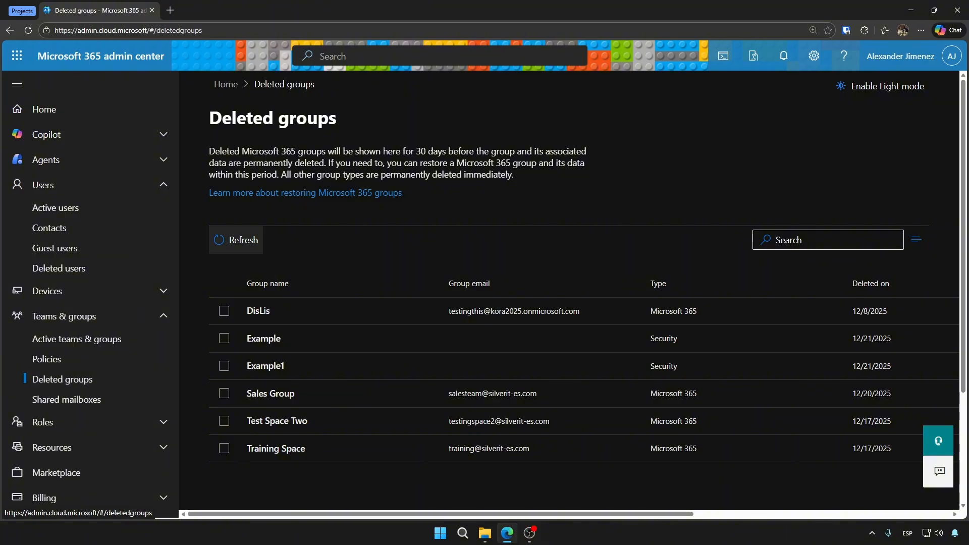
left_click(235, 240)
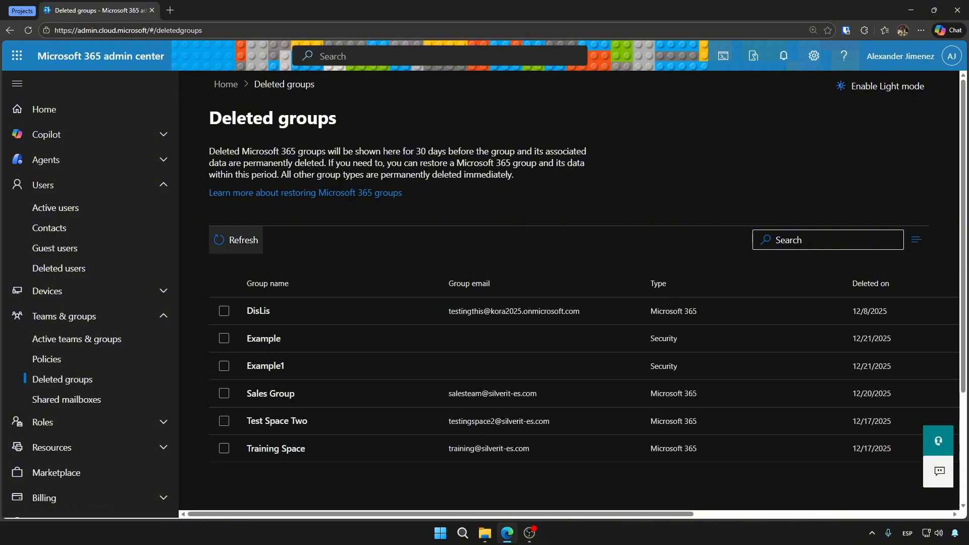
left_click(235, 240)
left_click(235, 240)
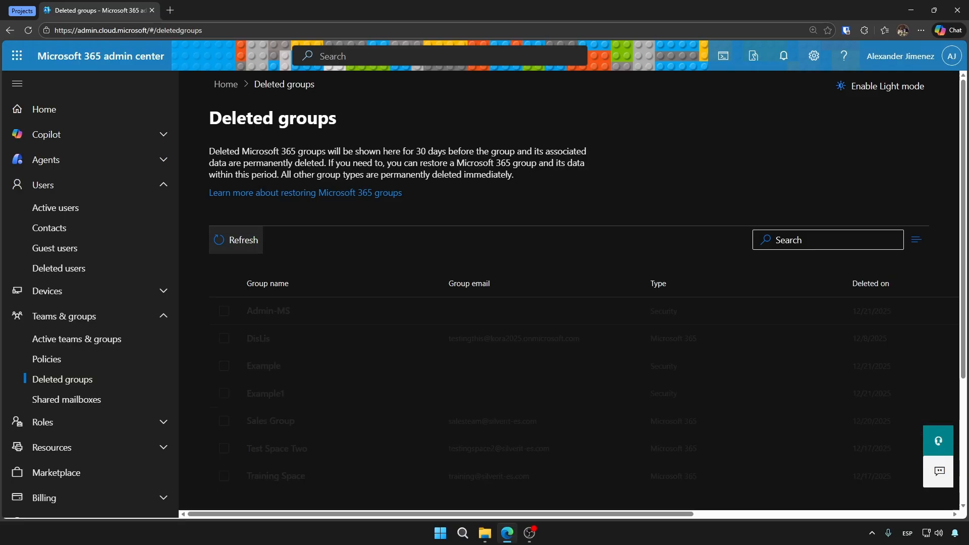
left_click(223, 310)
left_click(250, 240)
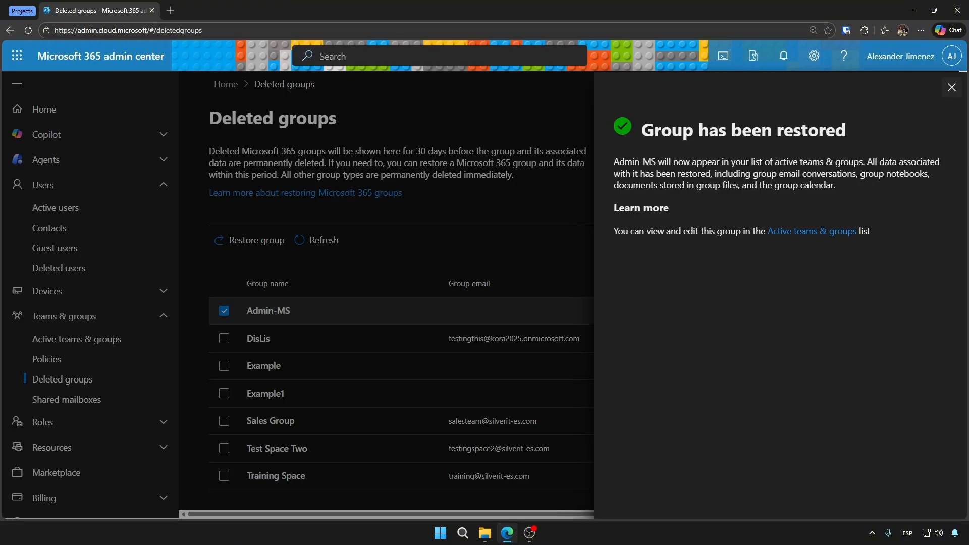
left_click(951, 87)
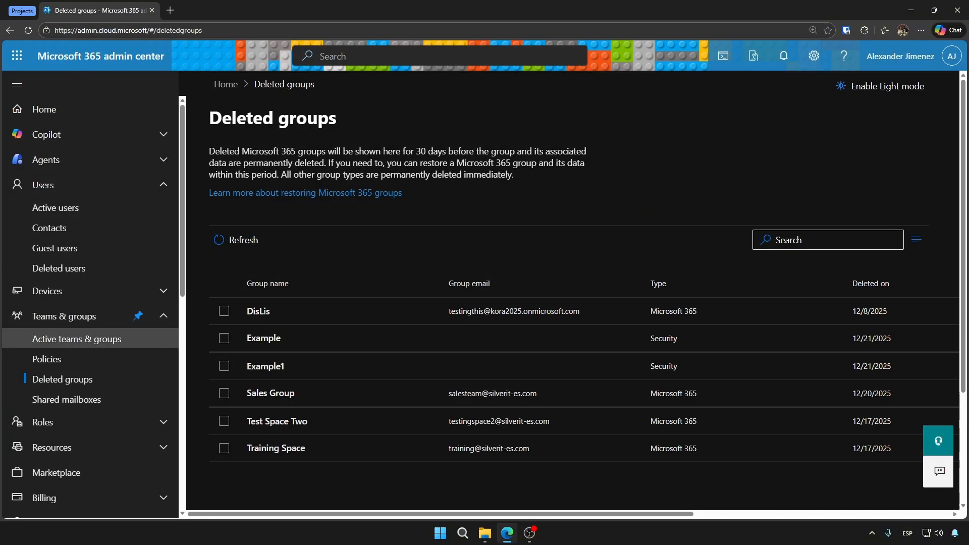
Open the active security groups list and refresh it to check the restored Admin-MS group
left_click(76, 339)
left_click(469, 290)
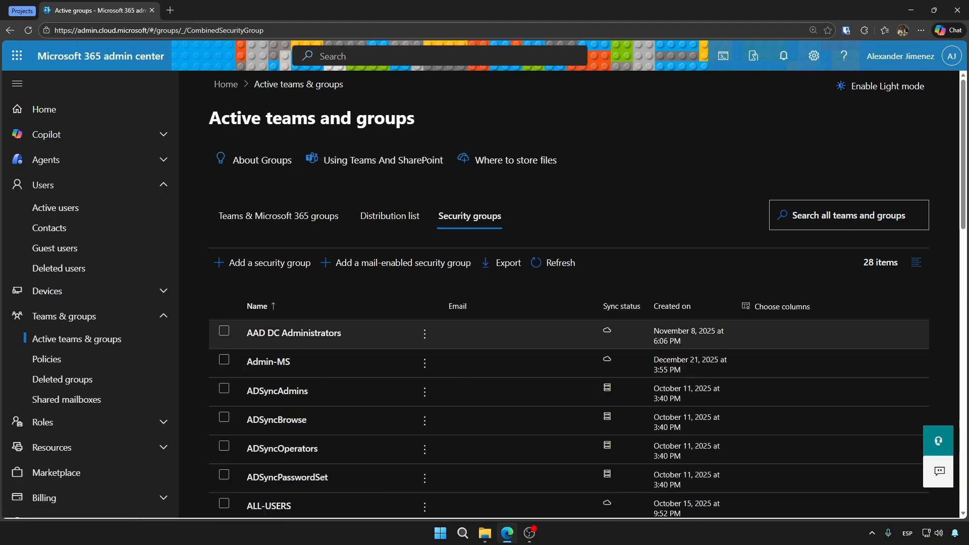
left_click(553, 263)
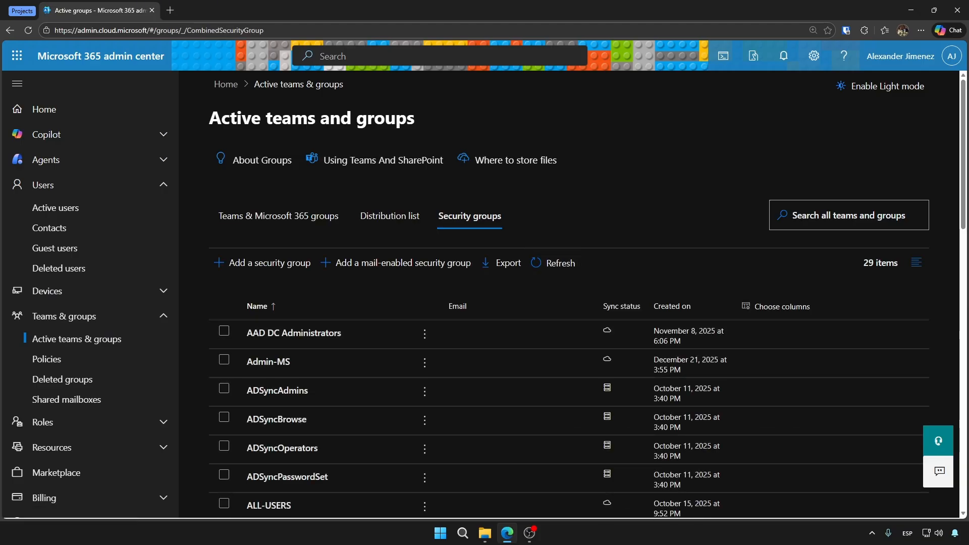